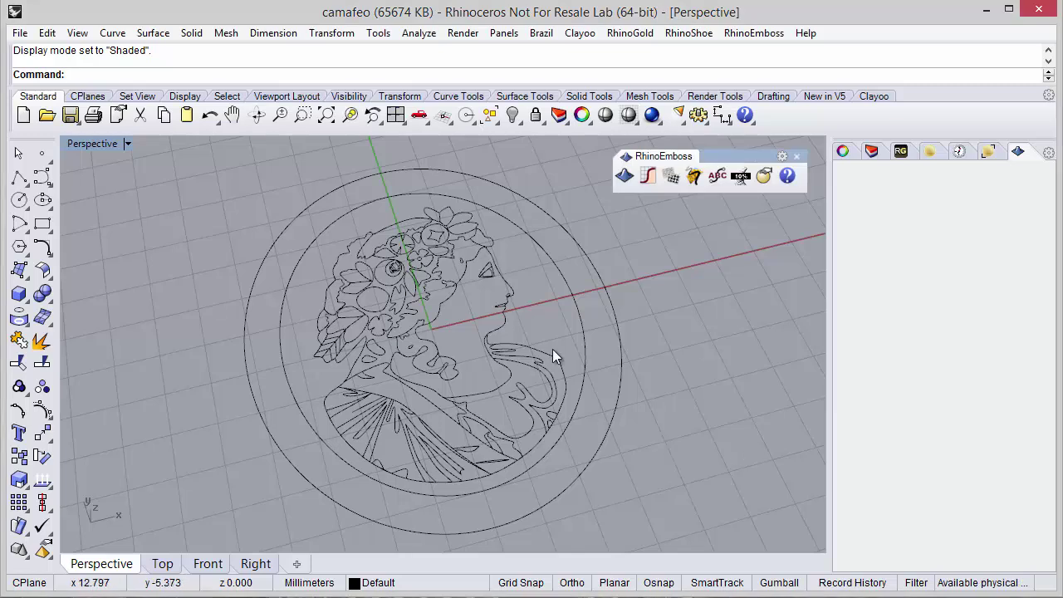
# - Inspect the cameo drawing's curve groups, selecting the hair curves and the Group10 drapery curves
pyautogui.moveTo(613, 365)
pyautogui.mouseDown(button='right')
pyautogui.moveTo(576, 387)
pyautogui.moveTo(600, 360)
pyautogui.moveTo(384, 285)
pyautogui.mouseUp(button='right')
pyautogui.scroll(5, 404, 246)
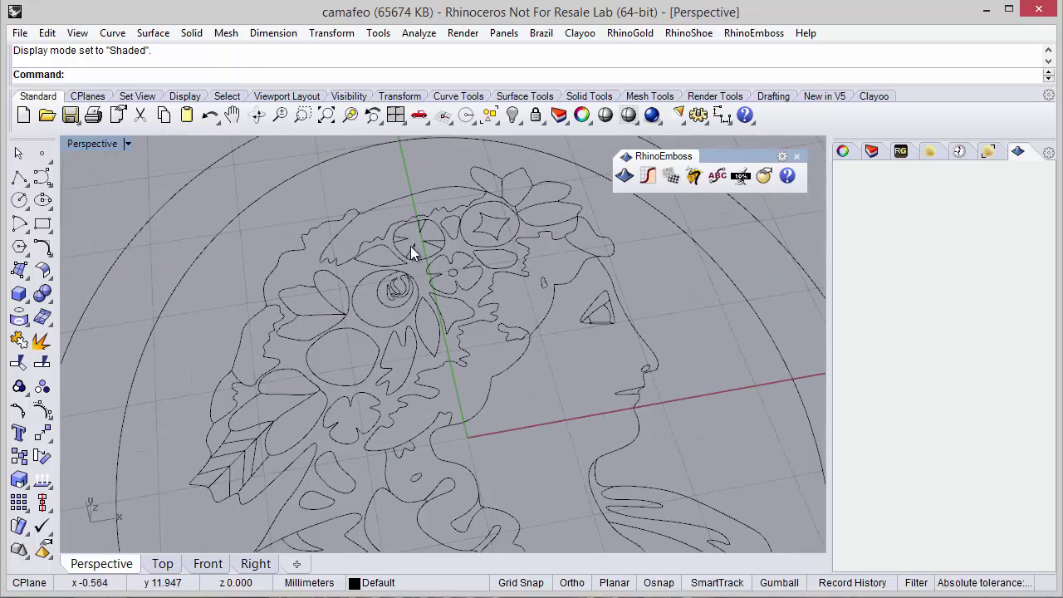
pyautogui.click(373, 326)
pyautogui.scroll(-5, 404, 317)
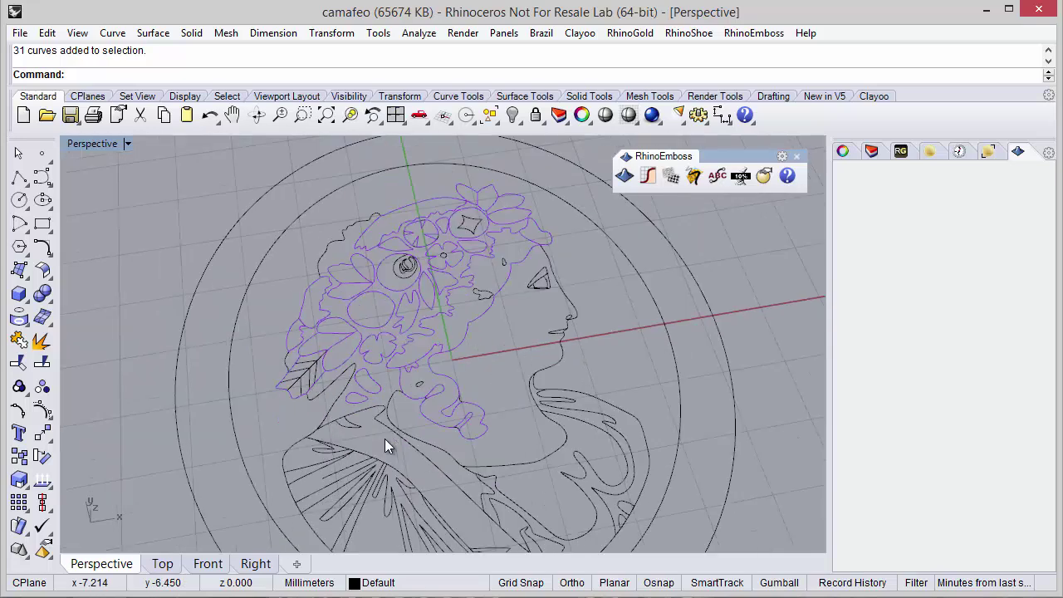
pyautogui.scroll(5, 376, 434)
pyautogui.press('Escape')
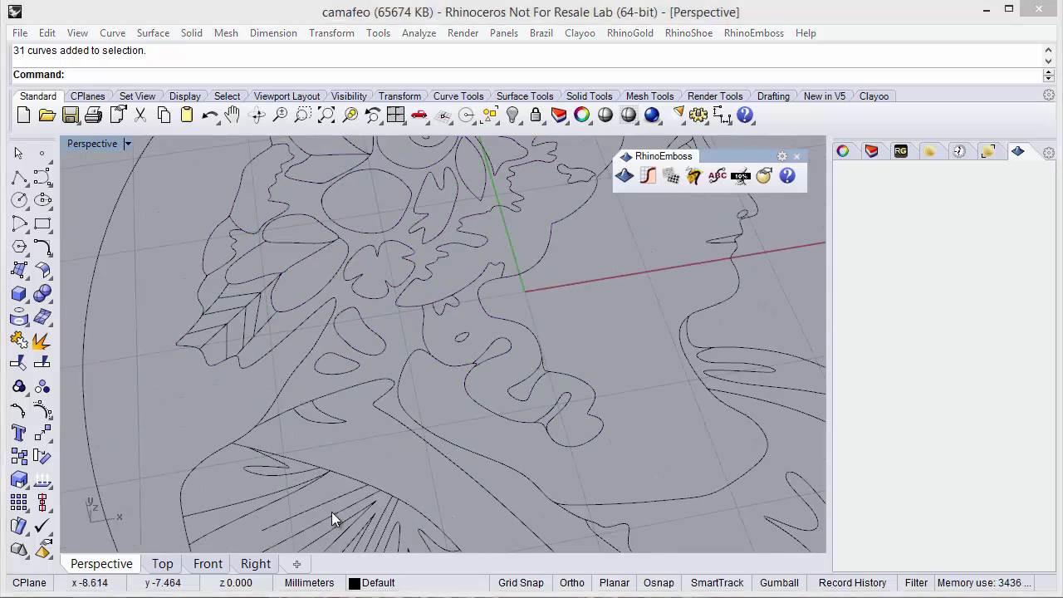
pyautogui.click(331, 512)
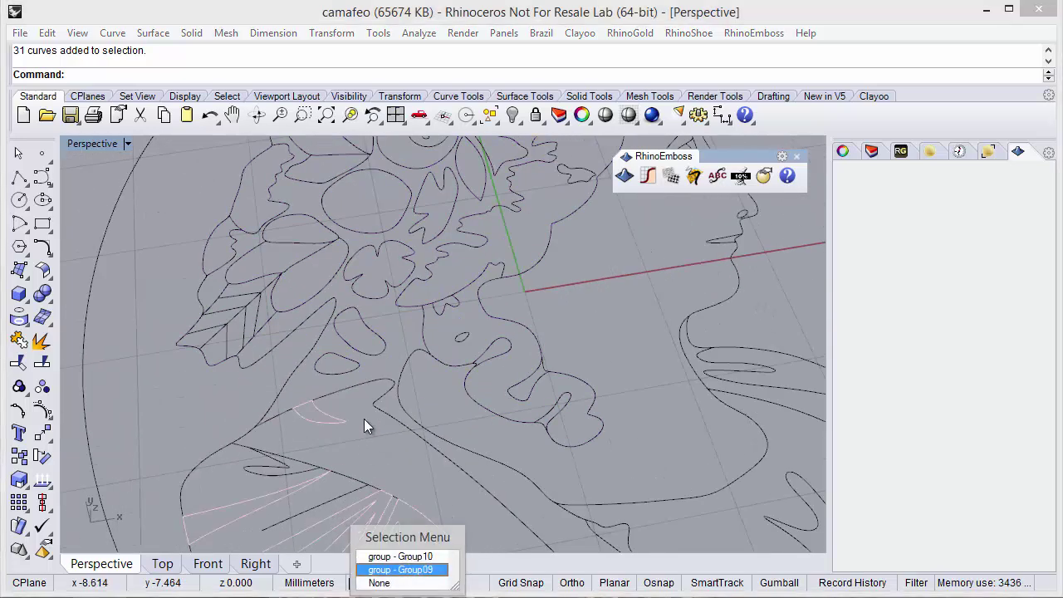
pyautogui.click(390, 556)
pyautogui.scroll(-3, 422, 407)
pyautogui.scroll(6, 423, 408)
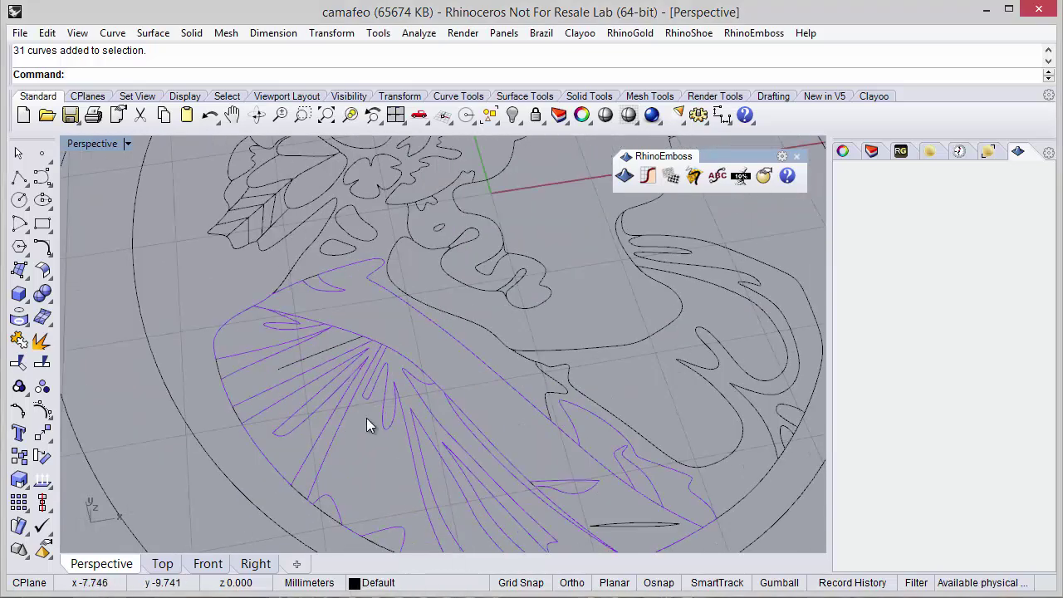
# - Check the single drapery curve, the hair-and-neck group and the outer circle, then clear the selection
pyautogui.click(331, 352)
pyautogui.scroll(-3, 434, 365)
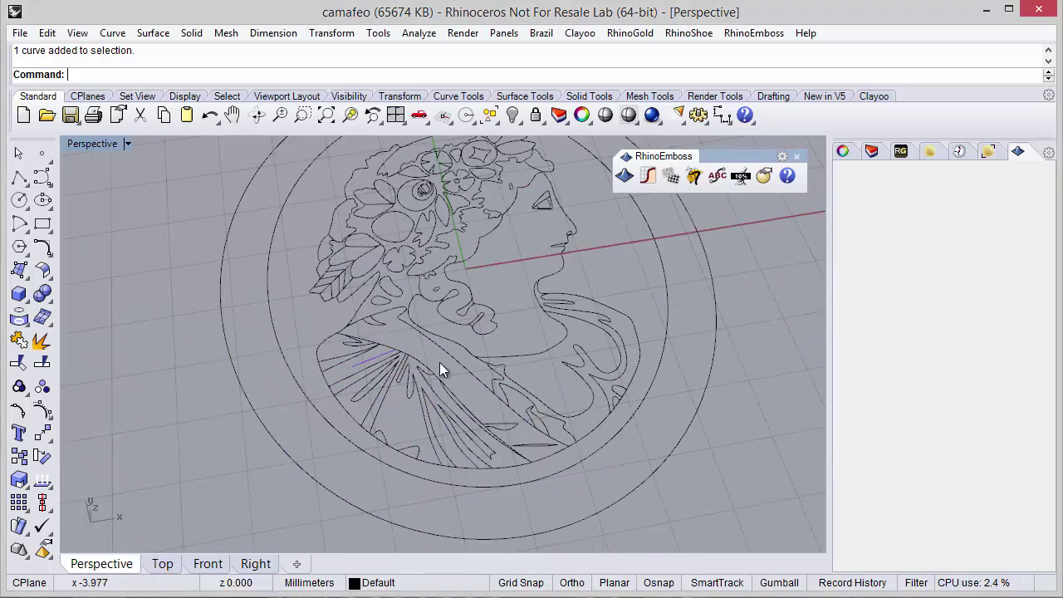
pyautogui.click(478, 332)
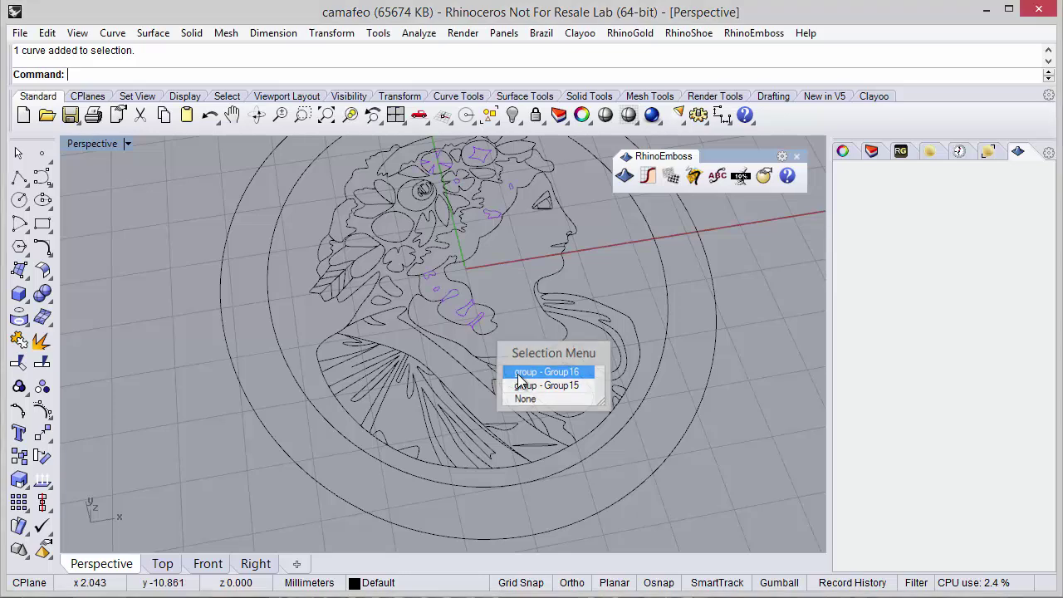
pyautogui.click(519, 373)
pyautogui.click(306, 494)
pyautogui.press('Escape')
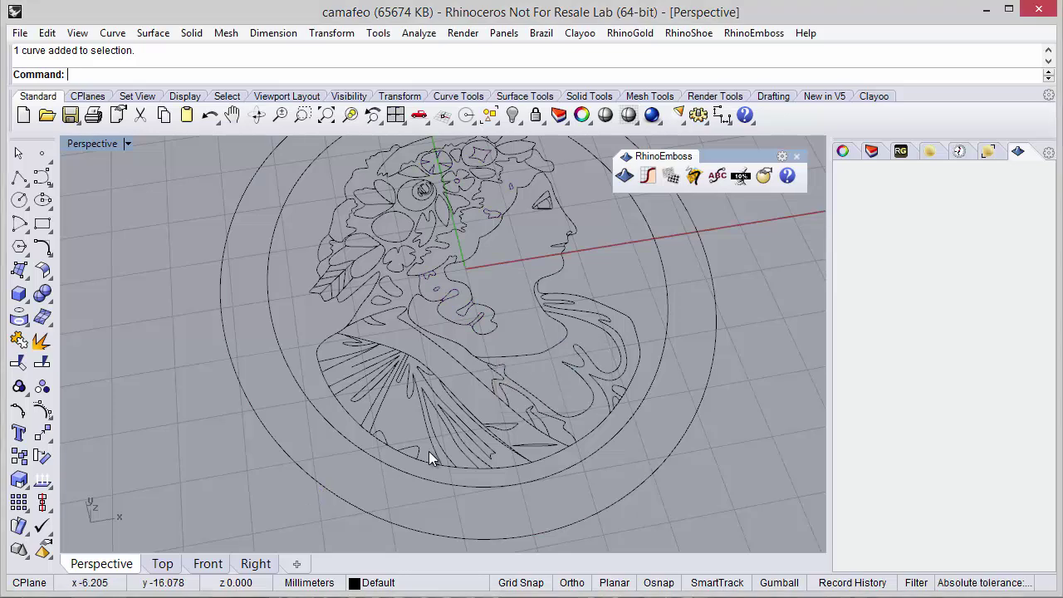
pyautogui.scroll(-3, 429, 451)
pyautogui.moveTo(430, 450); pyautogui.dragTo(457, 430, button='right')
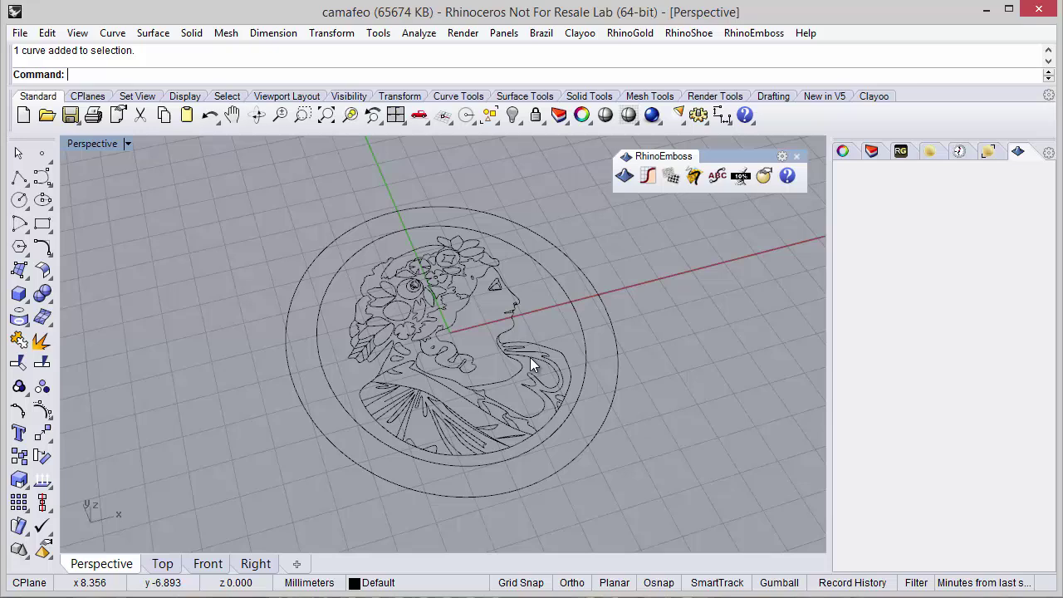
# - Create a 75 × 74 Core-type RhinoEmboss project with Brass material
pyautogui.click(623, 176)
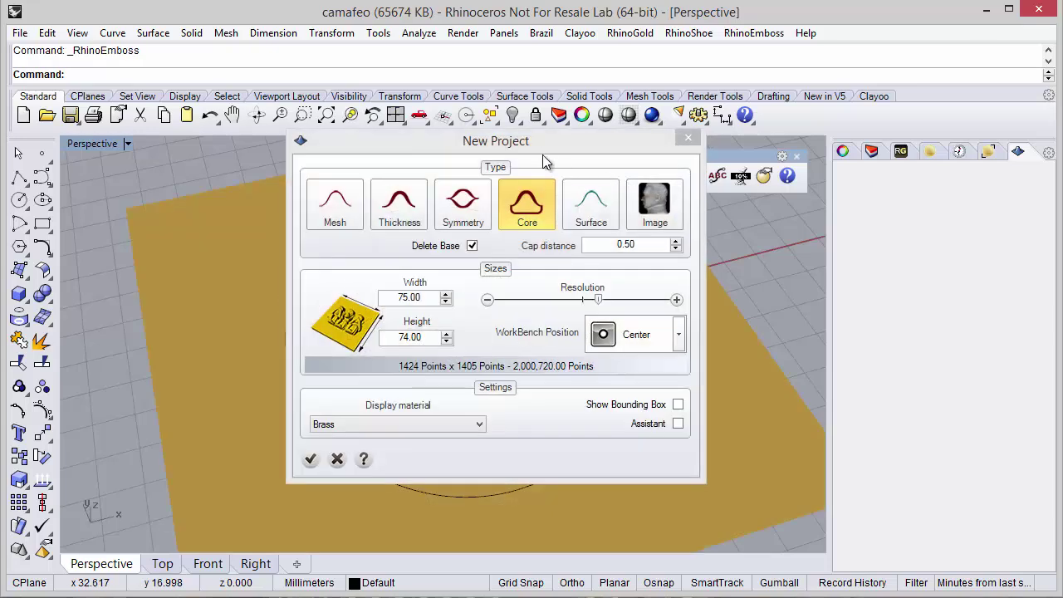
pyautogui.moveTo(543, 156); pyautogui.dragTo(802, 164)
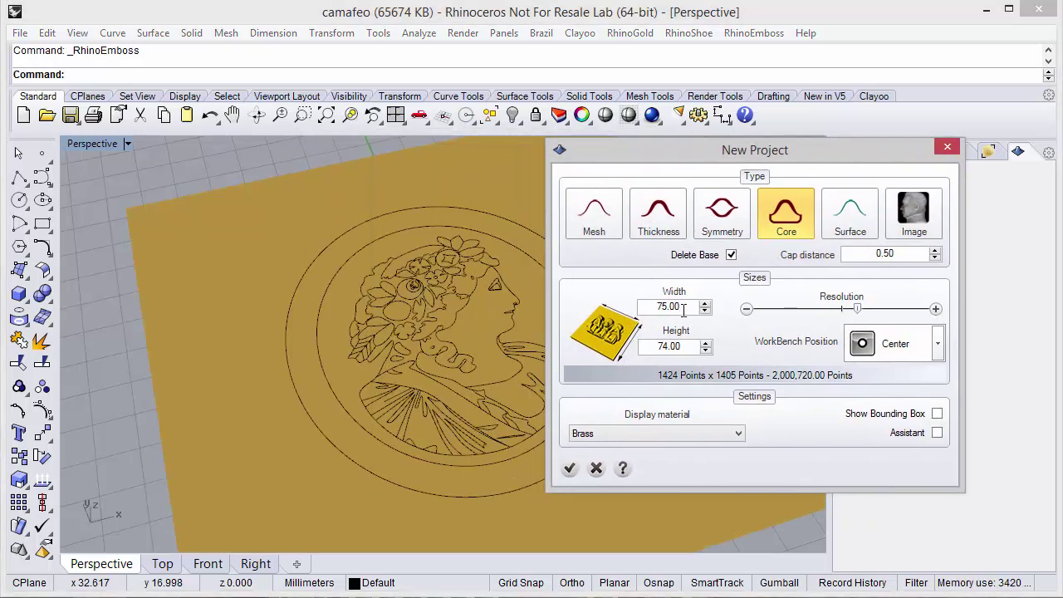
pyautogui.moveTo(441, 352); pyautogui.dragTo(663, 366, button='right')
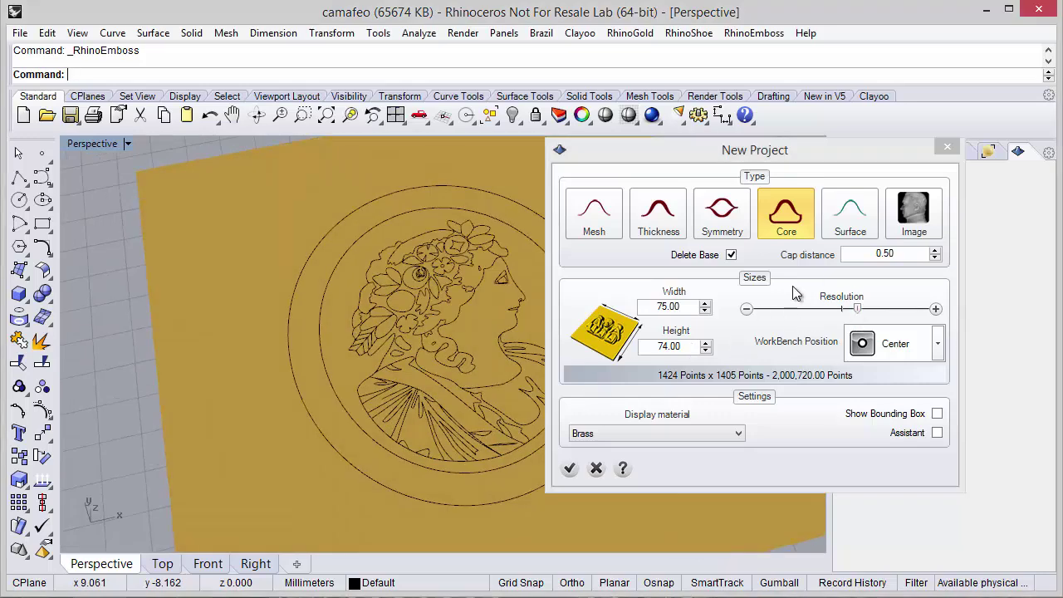
pyautogui.click(568, 469)
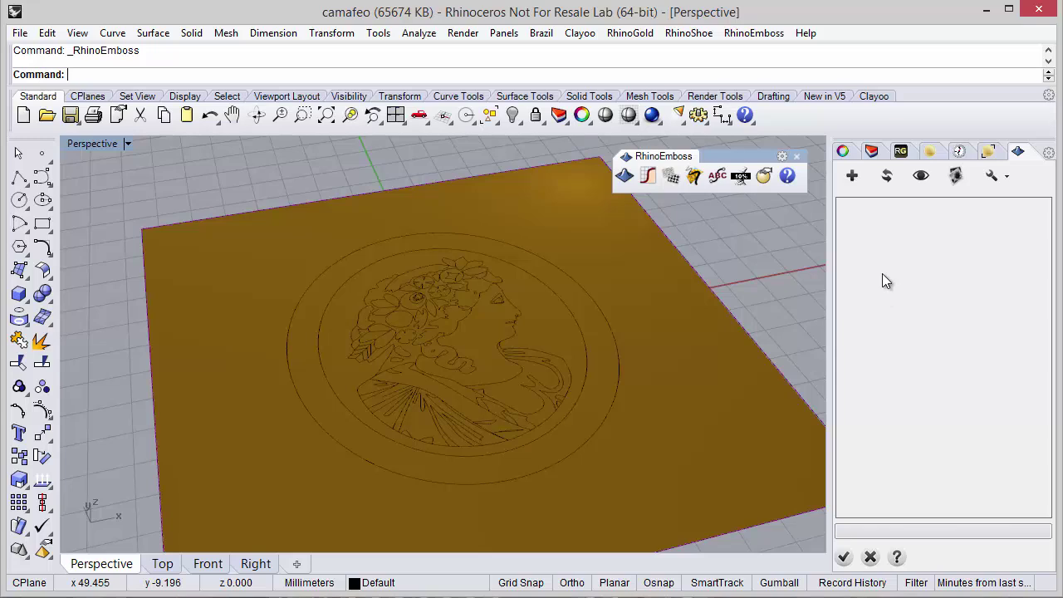
# - Add an emboss operation that uses the cameo's outer circle as its outline
pyautogui.click(851, 177)
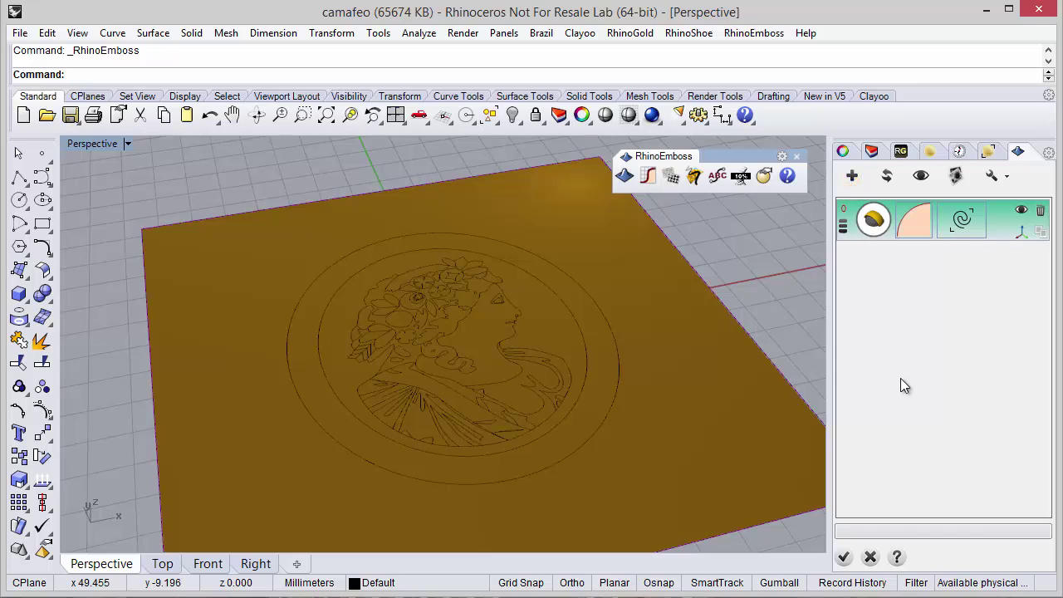
pyautogui.click(962, 223)
pyautogui.click(556, 465)
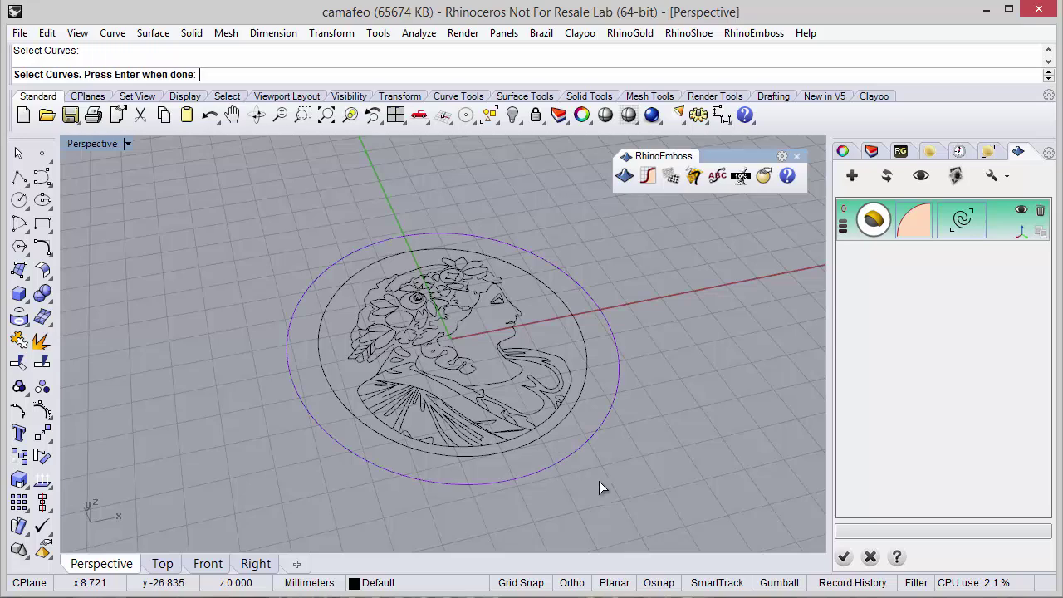
pyautogui.press('Return')
pyautogui.moveTo(539, 479); pyautogui.dragTo(839, 403, button='right')
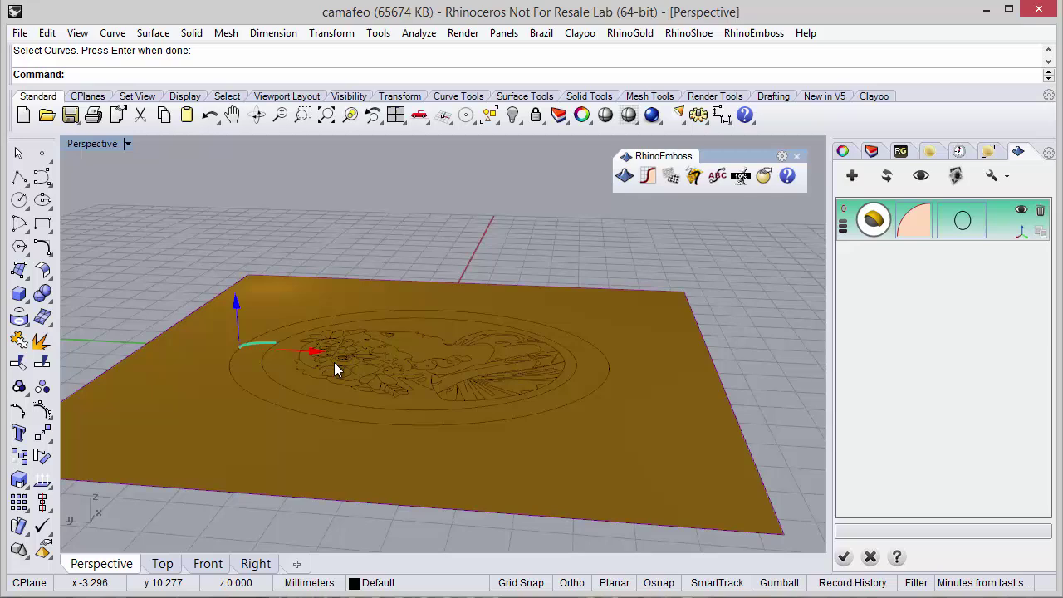
# - Stretch the operation's profile outward, recompute the disc and hide the profile gizmo
pyautogui.moveTo(315, 353); pyautogui.dragTo(412, 352)
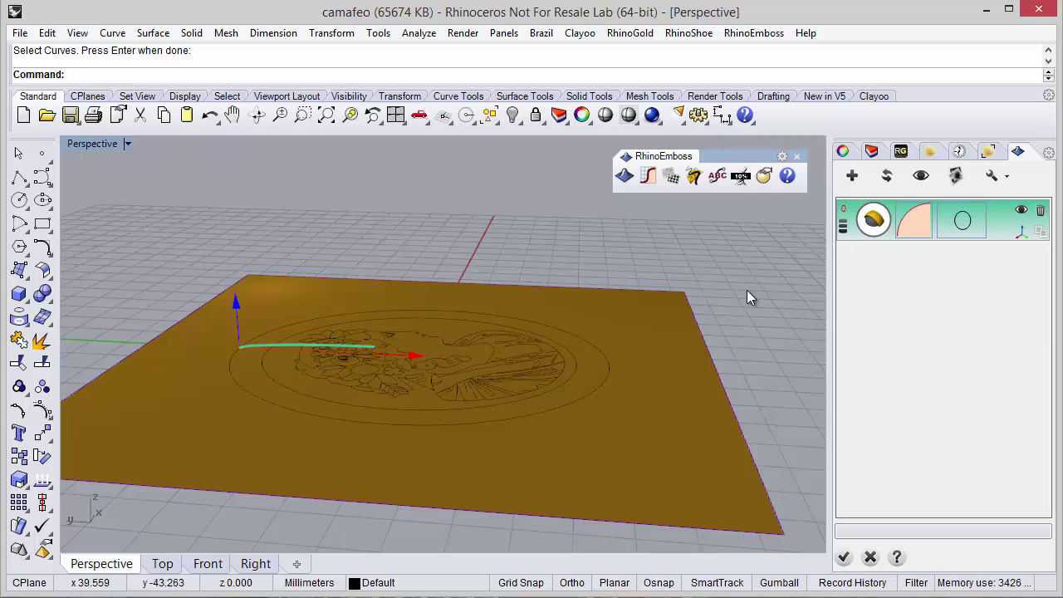
pyautogui.click(885, 177)
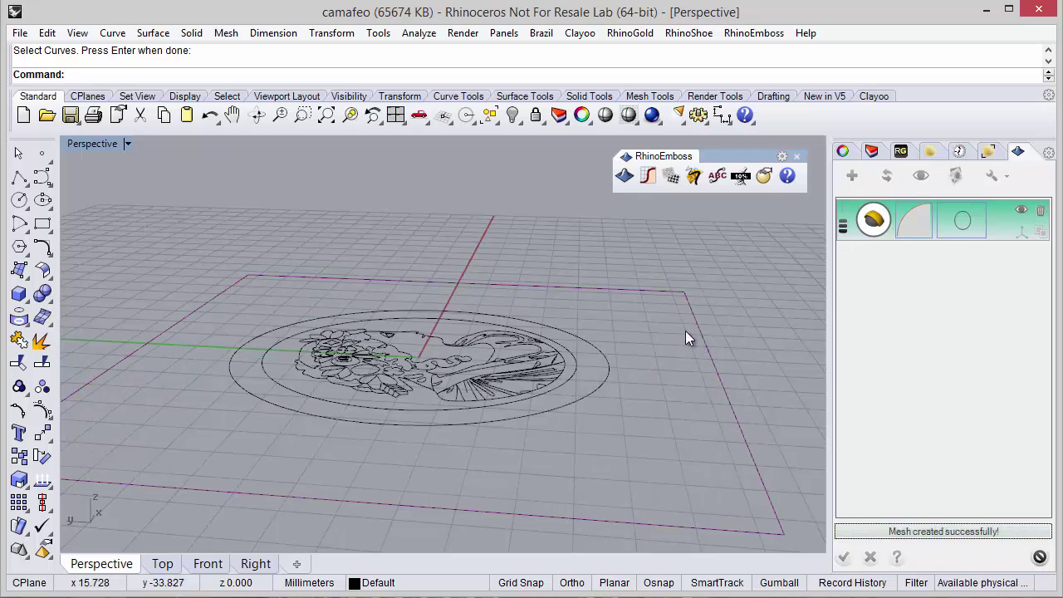
pyautogui.moveTo(636, 332); pyautogui.dragTo(442, 388, button='right')
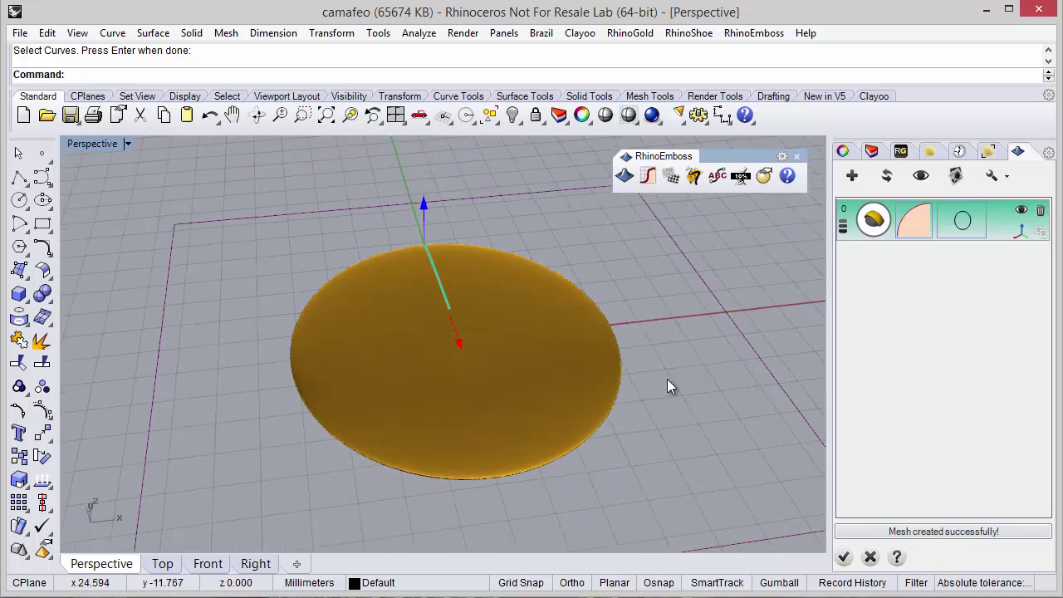
pyautogui.click(1017, 233)
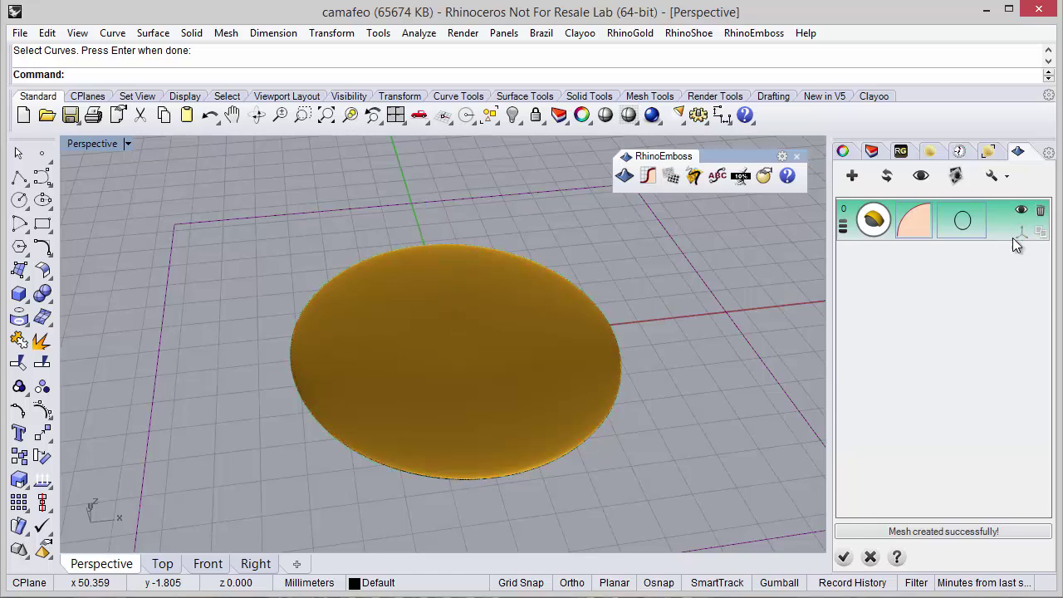
pyautogui.moveTo(574, 349); pyautogui.dragTo(631, 324, button='right')
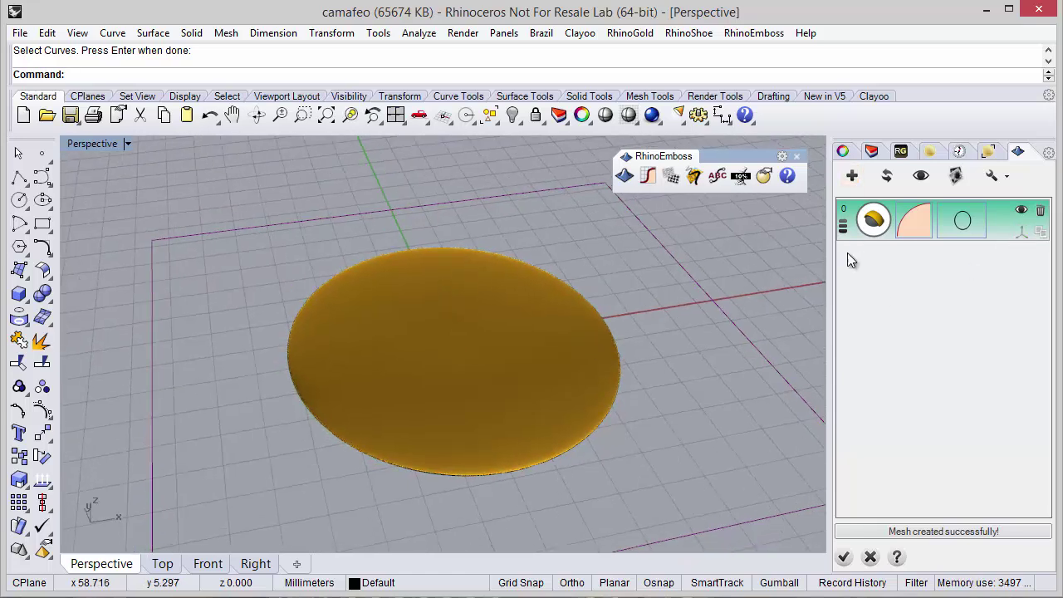
# - Add a second, dome-type operation on the inner circle and cameo curves
pyautogui.click(851, 176)
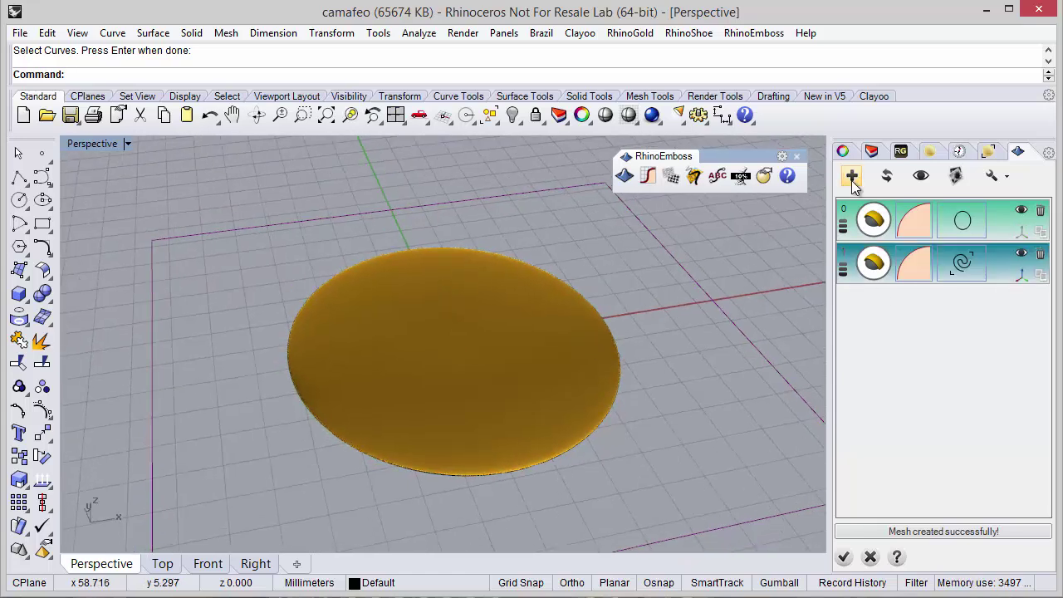
pyautogui.click(875, 270)
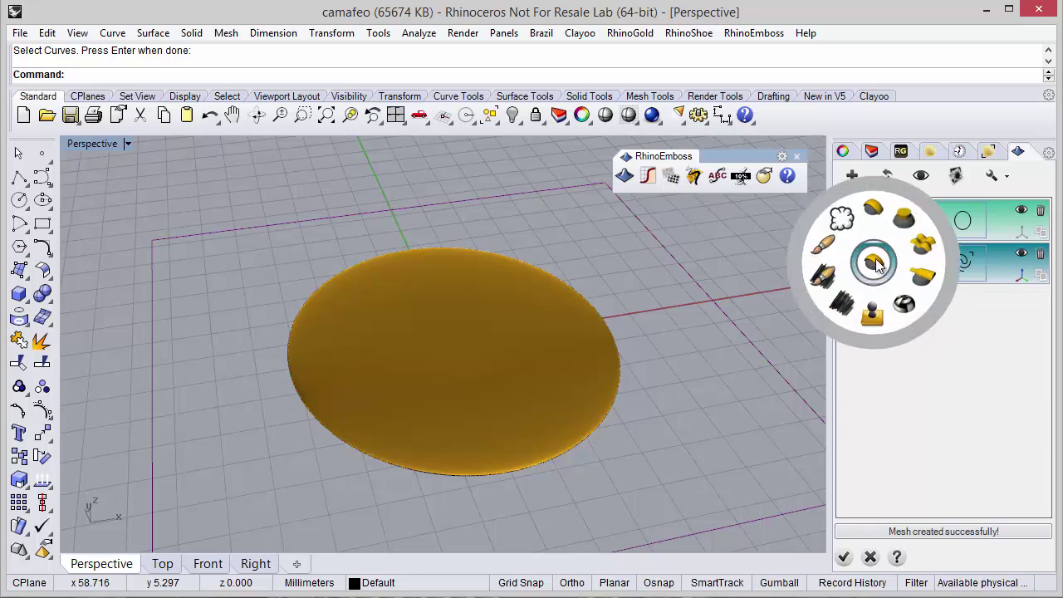
pyautogui.click(873, 217)
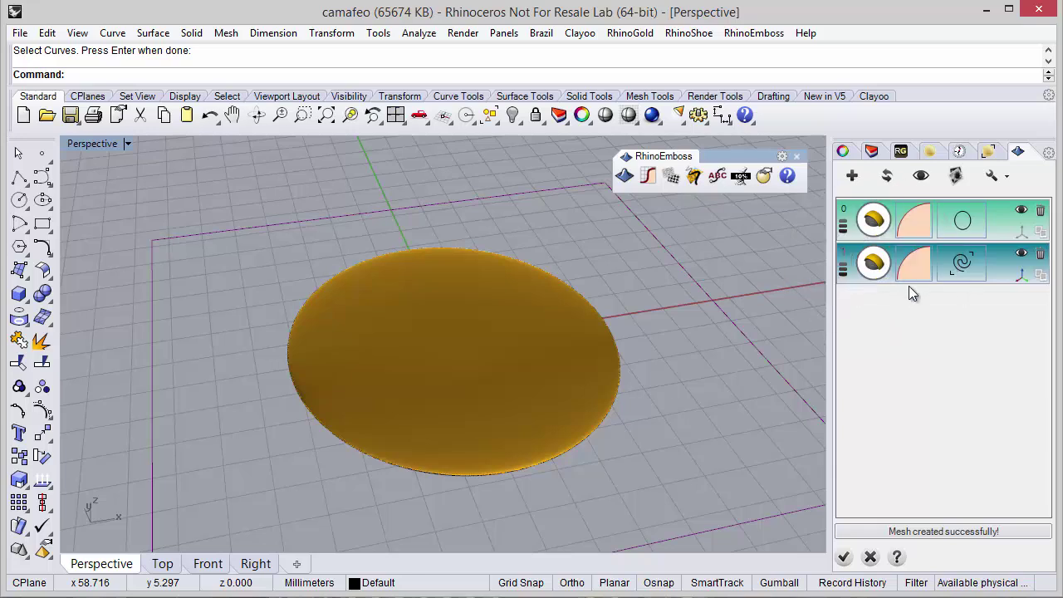
pyautogui.click(955, 265)
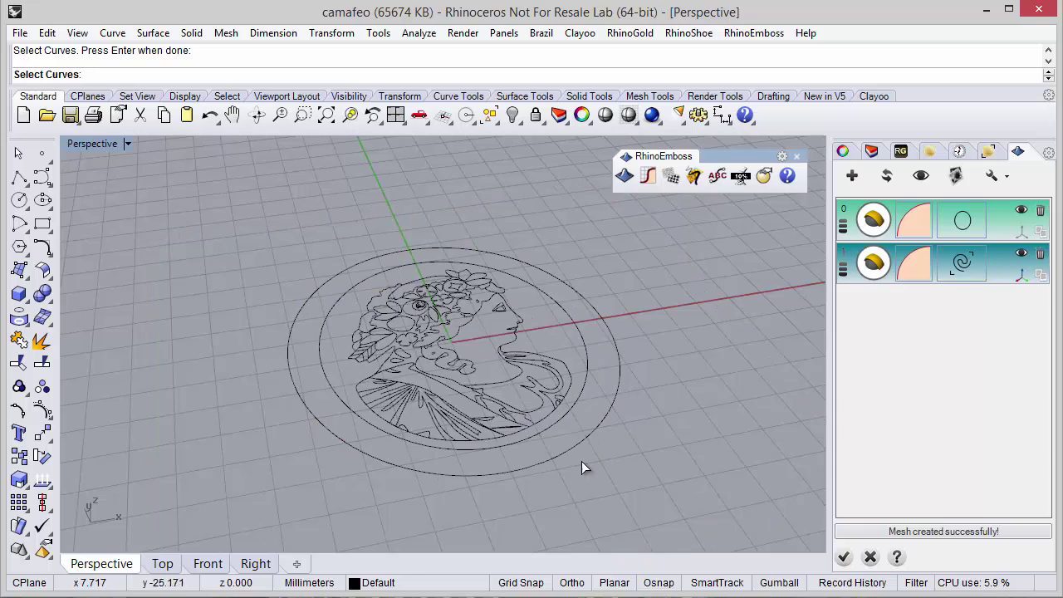
pyautogui.moveTo(522, 444); pyautogui.dragTo(522, 443)
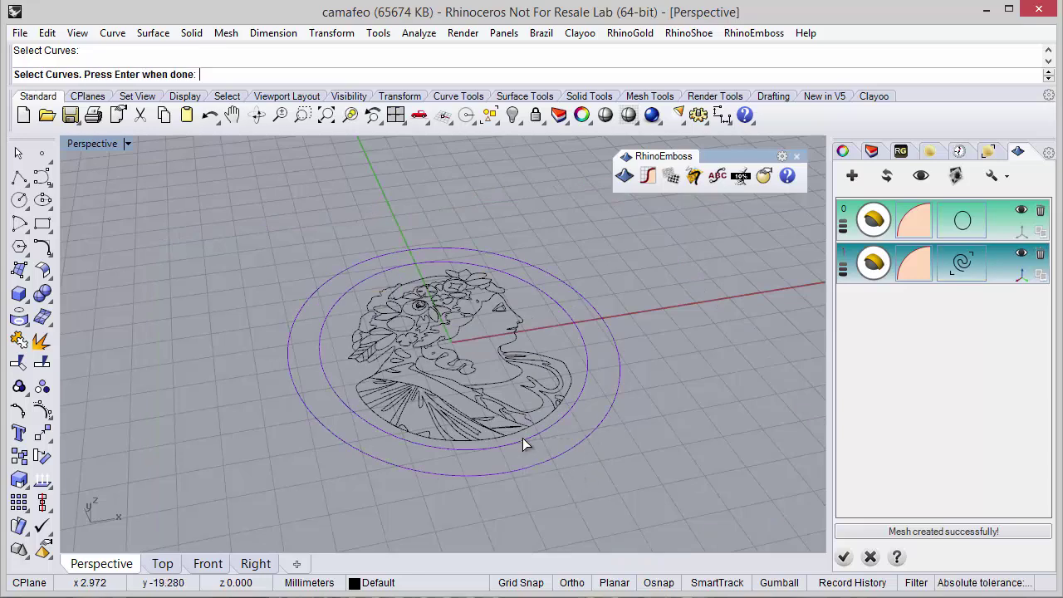
pyautogui.press('Return')
pyautogui.moveTo(417, 388); pyautogui.dragTo(309, 394, button='right')
pyautogui.scroll(5, 177, 374)
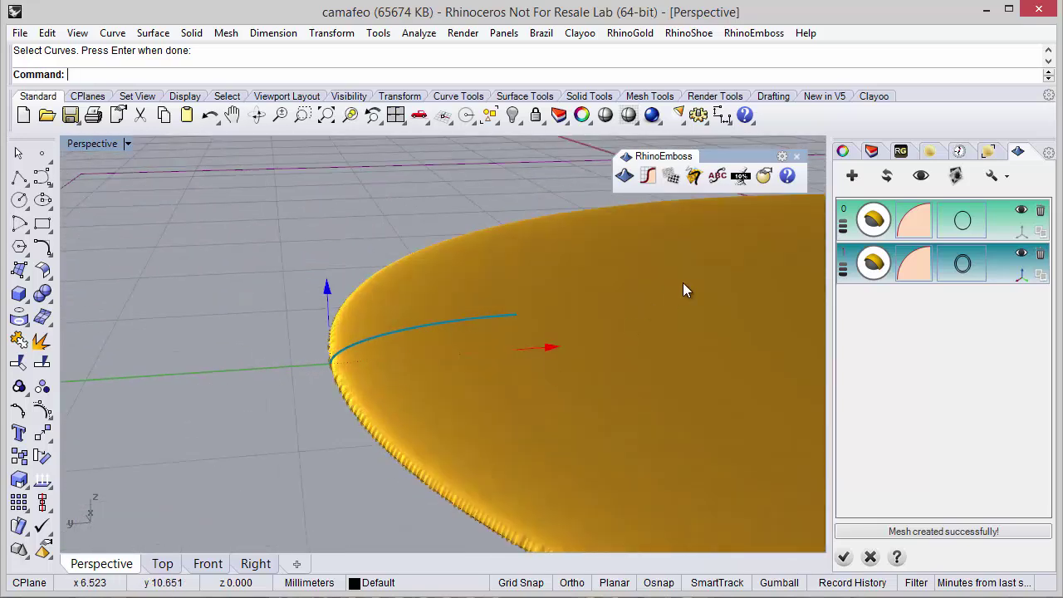
# - Shorten the second operation's profile and set the rim's vertical scale to 1.5
pyautogui.click(920, 176)
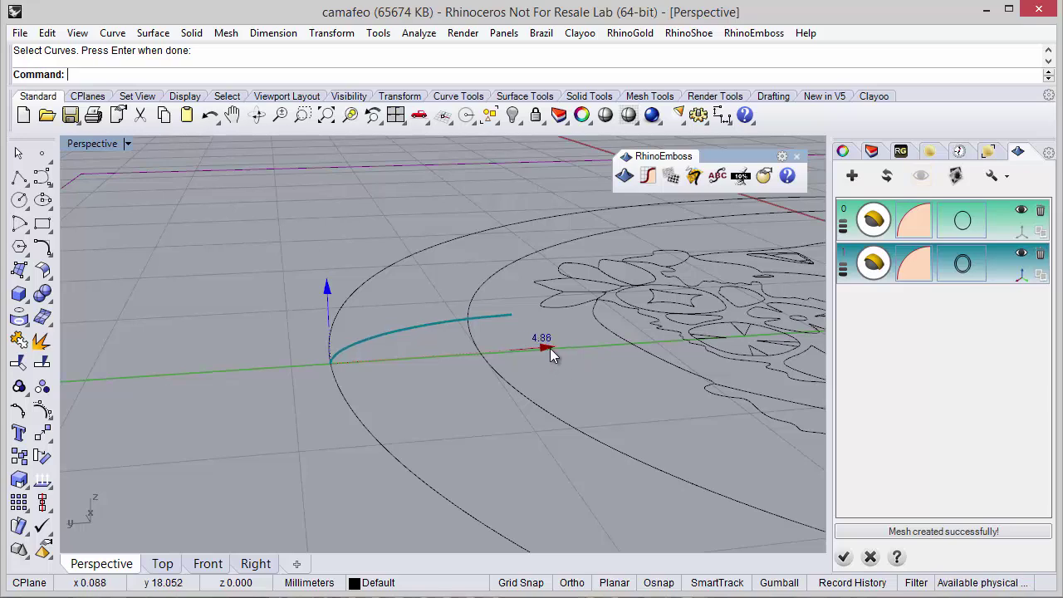
pyautogui.moveTo(550, 348); pyautogui.dragTo(437, 350)
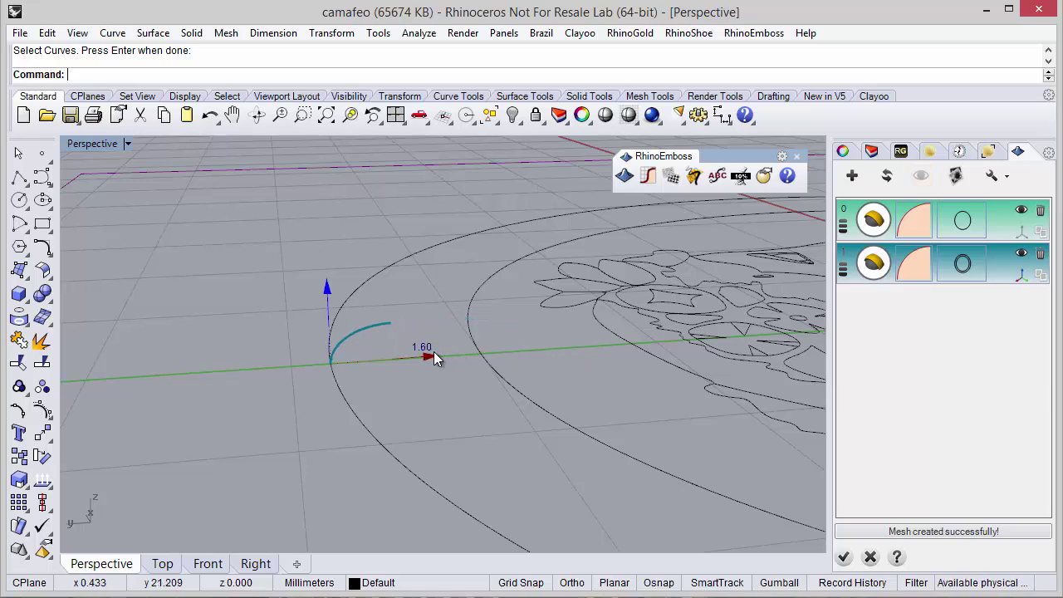
pyautogui.click(327, 288)
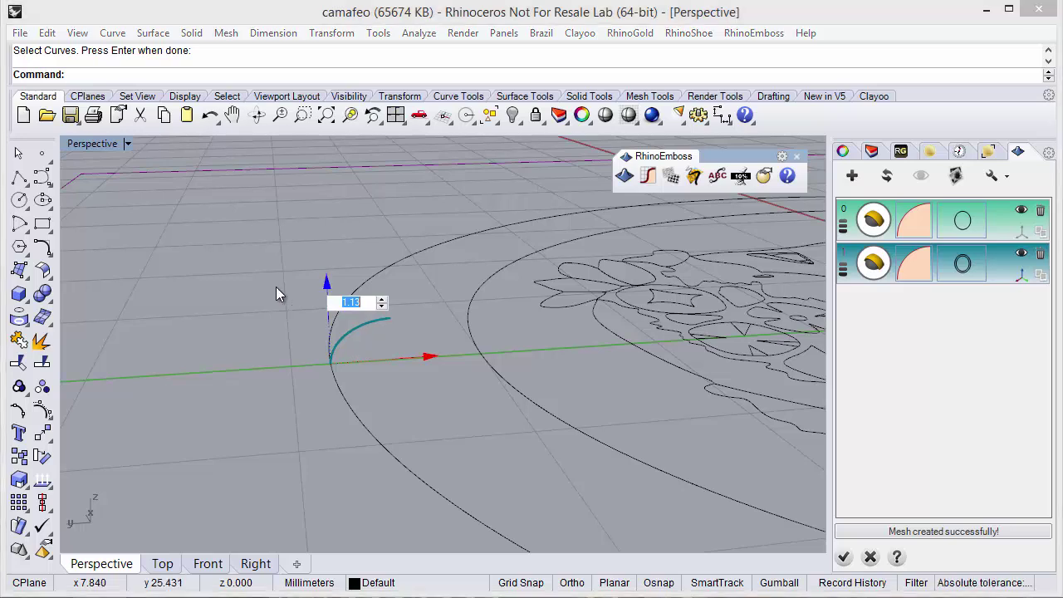
pyautogui.write('1.5')
pyautogui.press('Return')
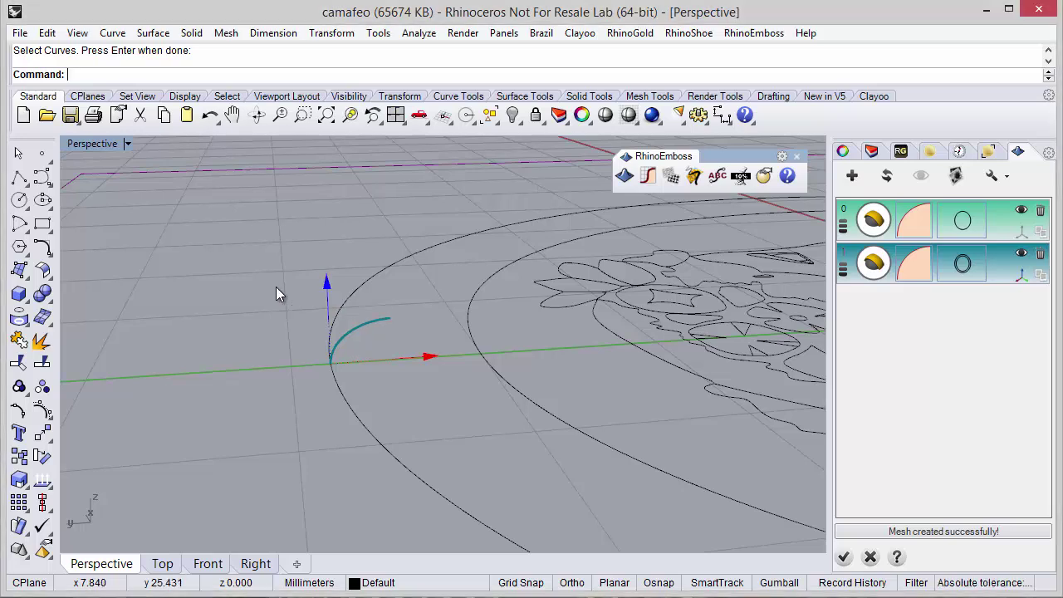
# - Regenerate the emboss mesh and inspect the taller rounded rim from a low side view
pyautogui.moveTo(297, 304); pyautogui.dragTo(348, 394, button='right')
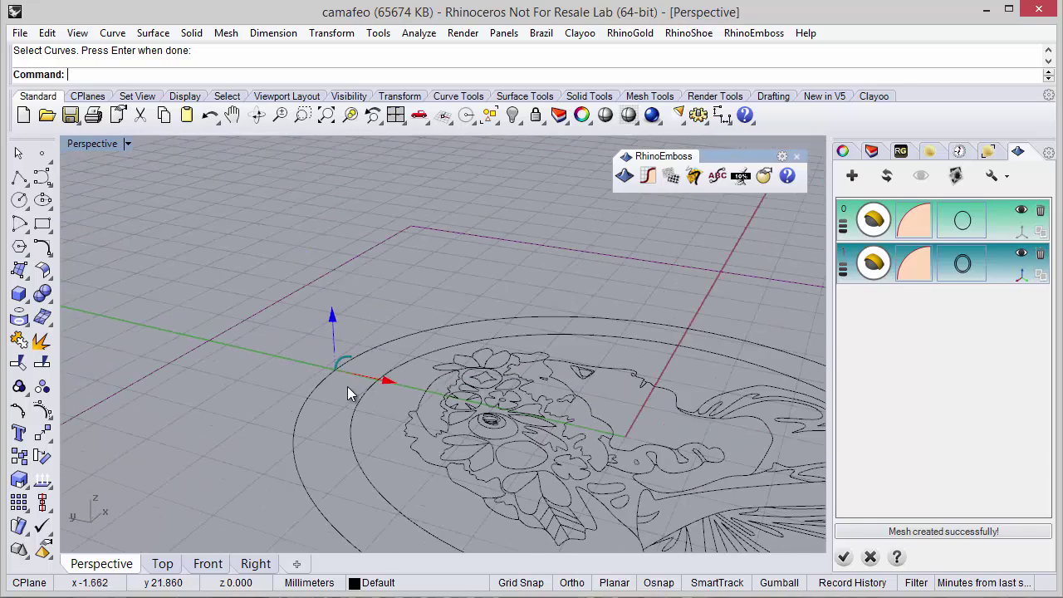
pyautogui.click(920, 176)
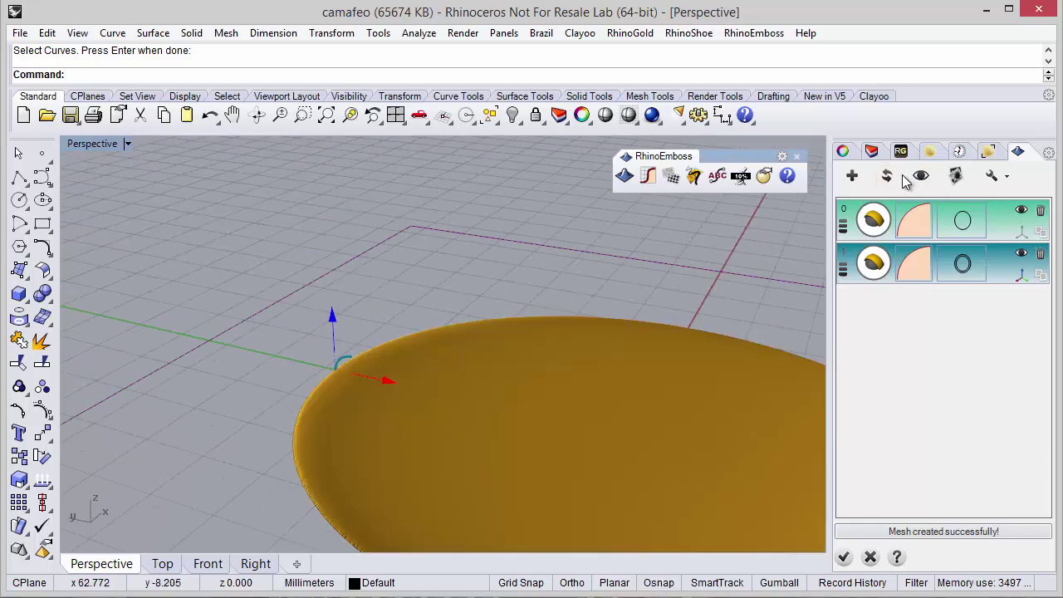
pyautogui.click(887, 176)
pyautogui.moveTo(591, 221); pyautogui.dragTo(474, 403, button='right')
pyautogui.scroll(-5, 482, 280)
pyautogui.scroll(4, 474, 407)
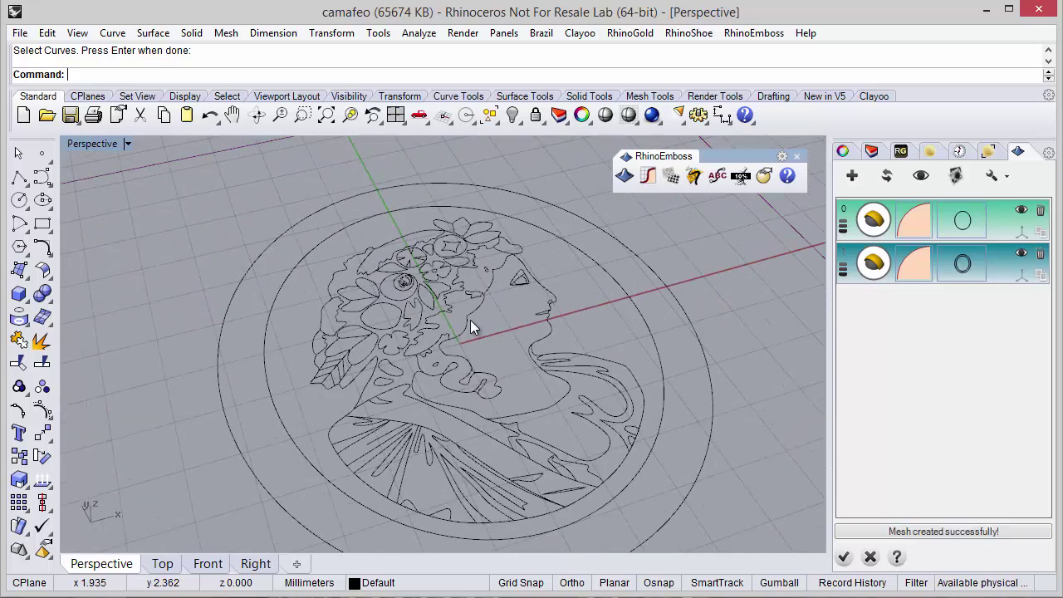
pyautogui.moveTo(465, 320); pyautogui.dragTo(540, 321, button='right')
pyautogui.scroll(5, 290, 285)
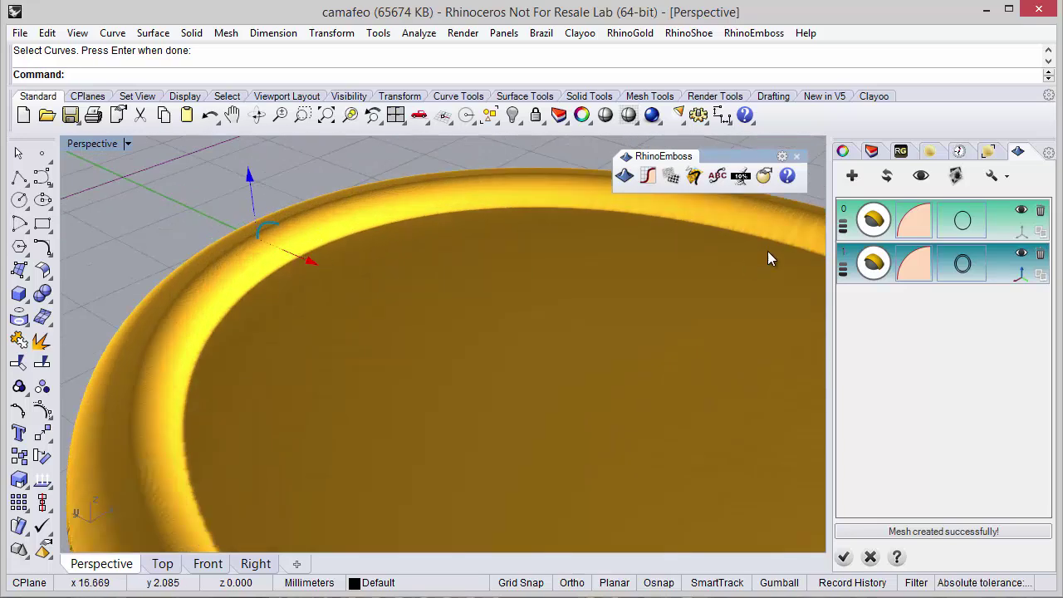
pyautogui.click(886, 176)
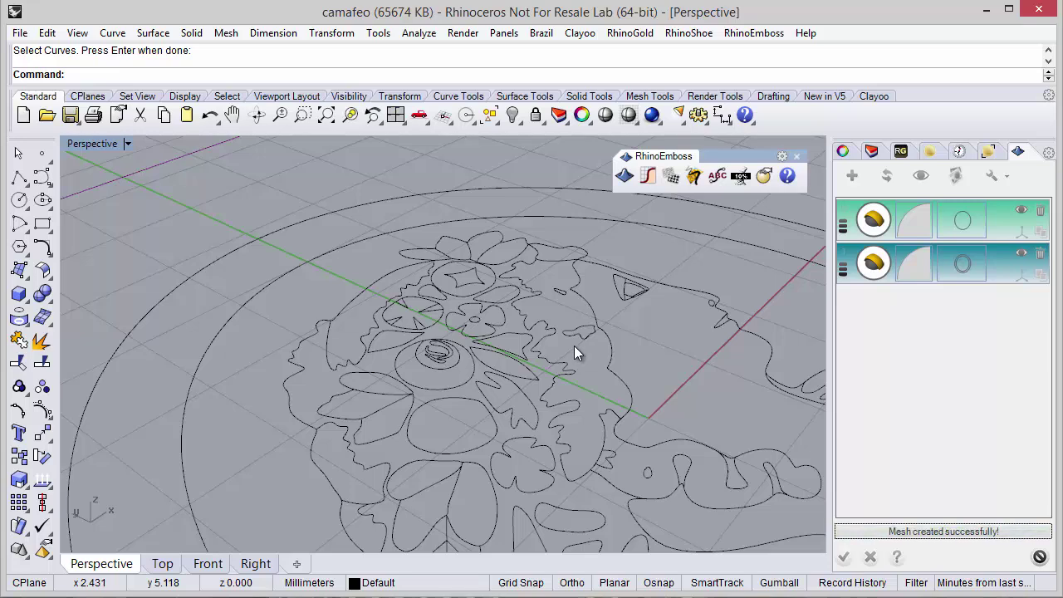
pyautogui.scroll(-8, 572, 347)
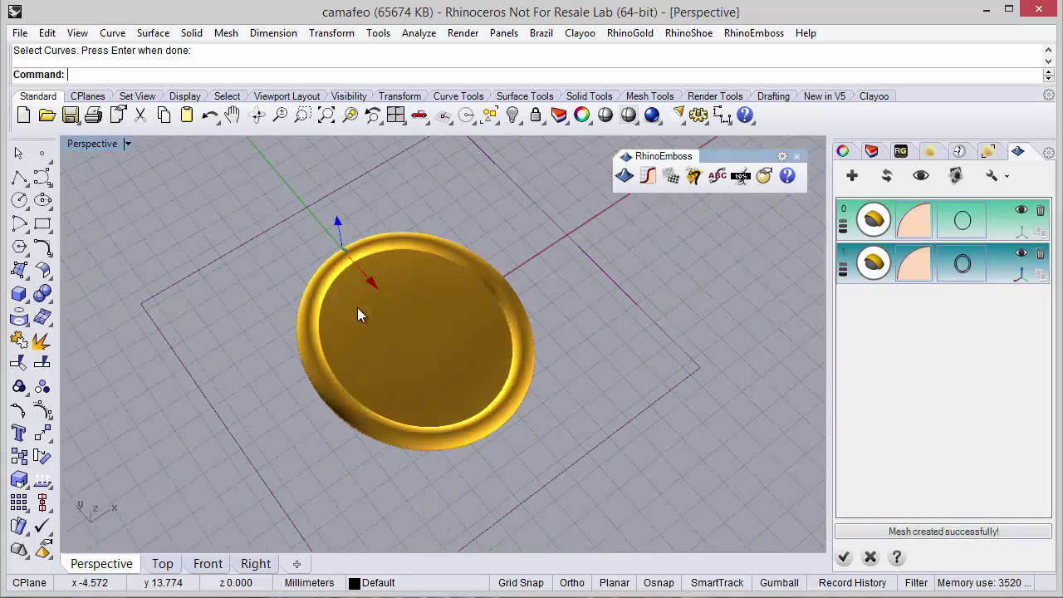
pyautogui.scroll(3, 423, 370)
pyautogui.moveTo(422, 369); pyautogui.dragTo(389, 262, button='right')
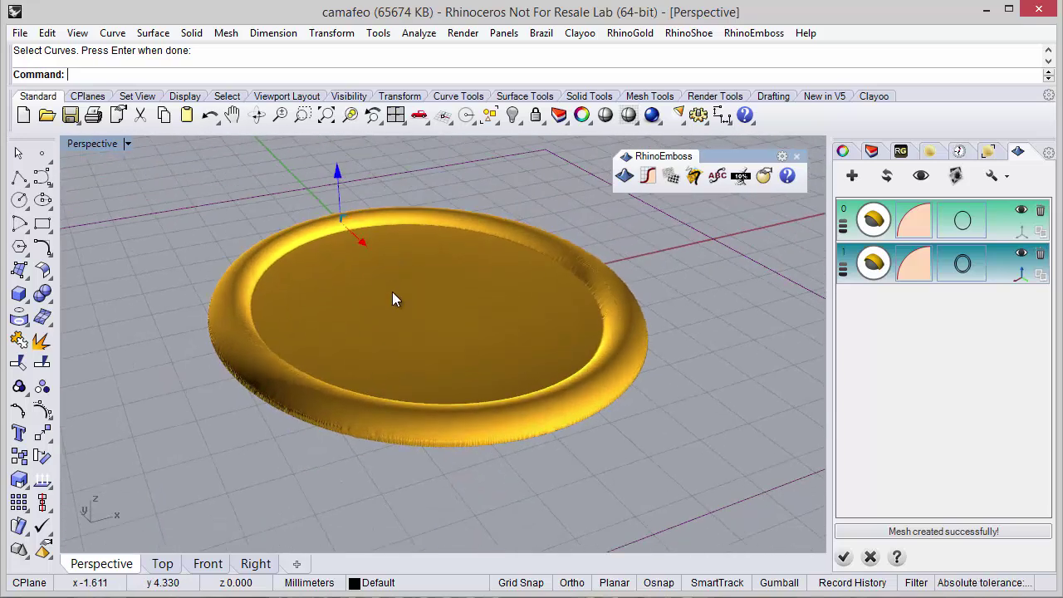
# - Add a third layer on the woman's profile outline and build its relief
pyautogui.click(851, 175)
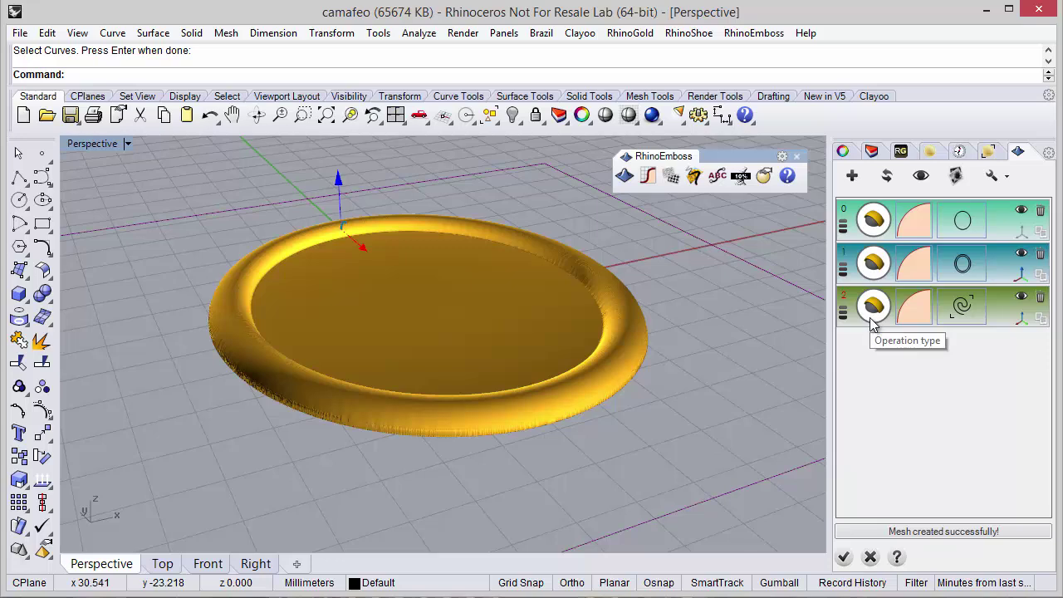
pyautogui.click(960, 307)
pyautogui.scroll(3, 656, 340)
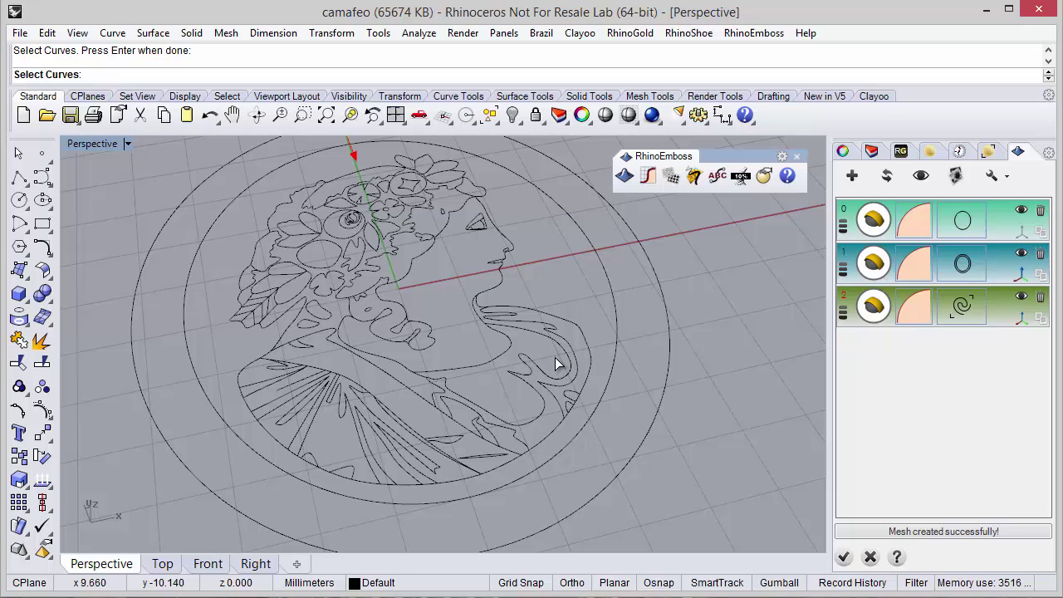
pyautogui.scroll(3, 557, 360)
pyautogui.click(501, 286)
pyautogui.press('Down')
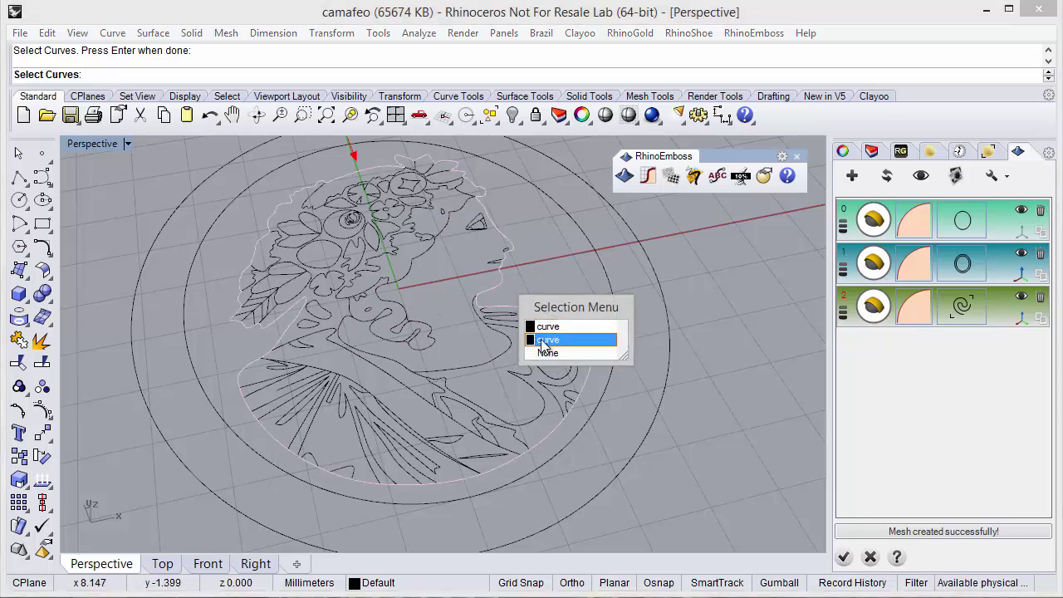
pyautogui.press('Return')
pyautogui.press('Return')
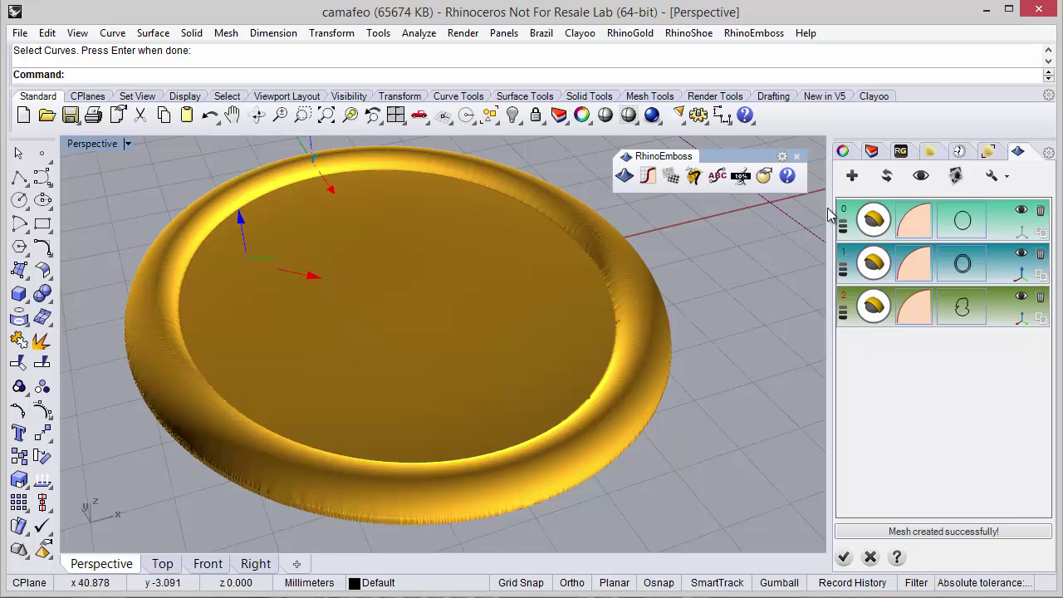
pyautogui.click(886, 176)
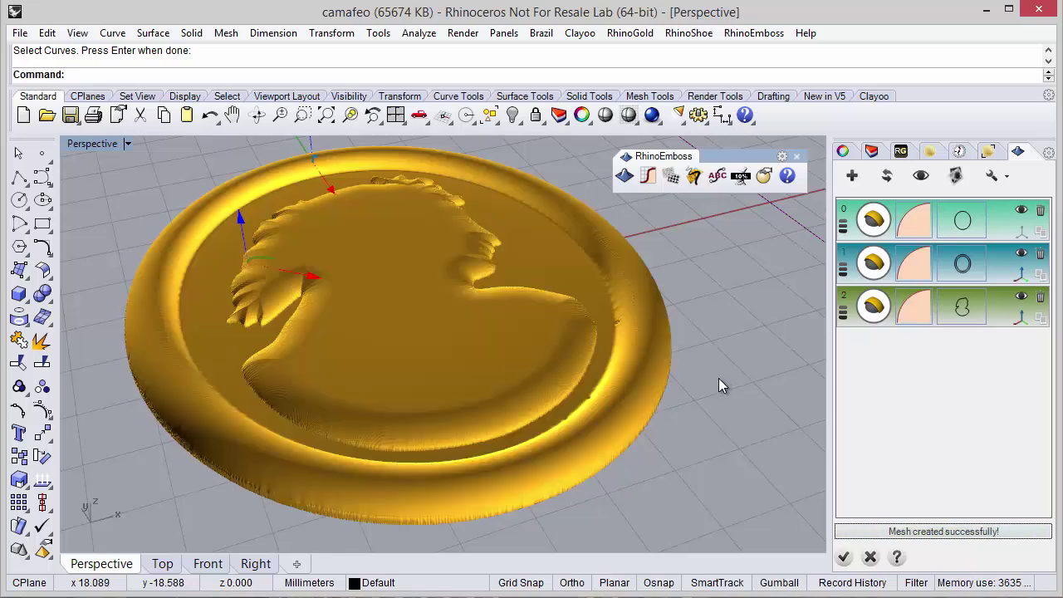
# - Set the profile relief's gumball scale to 1 and regenerate the mesh
pyautogui.moveTo(718, 378); pyautogui.dragTo(681, 386, button='right')
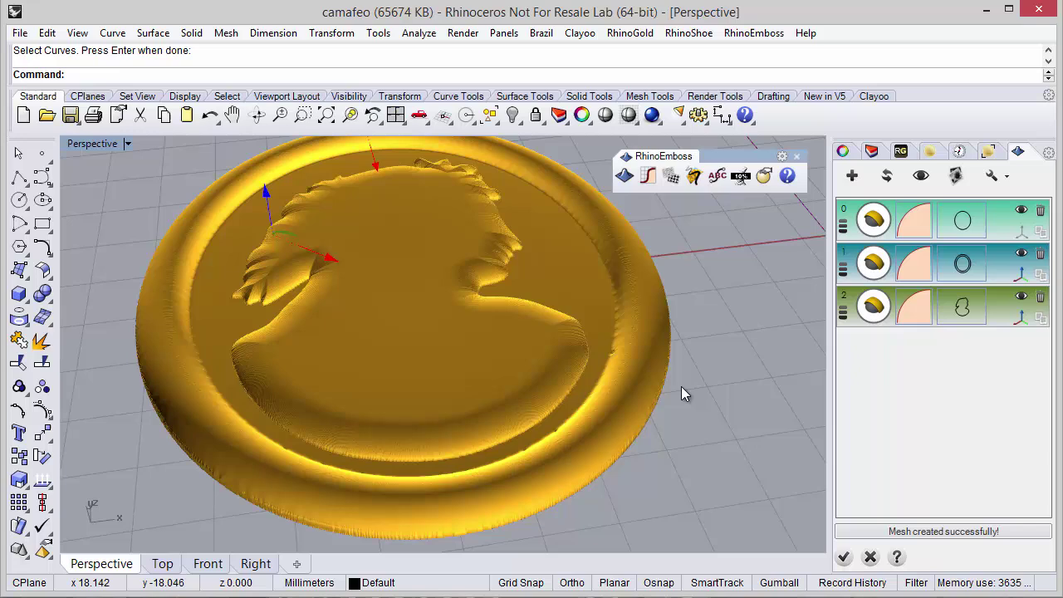
pyautogui.click(266, 197)
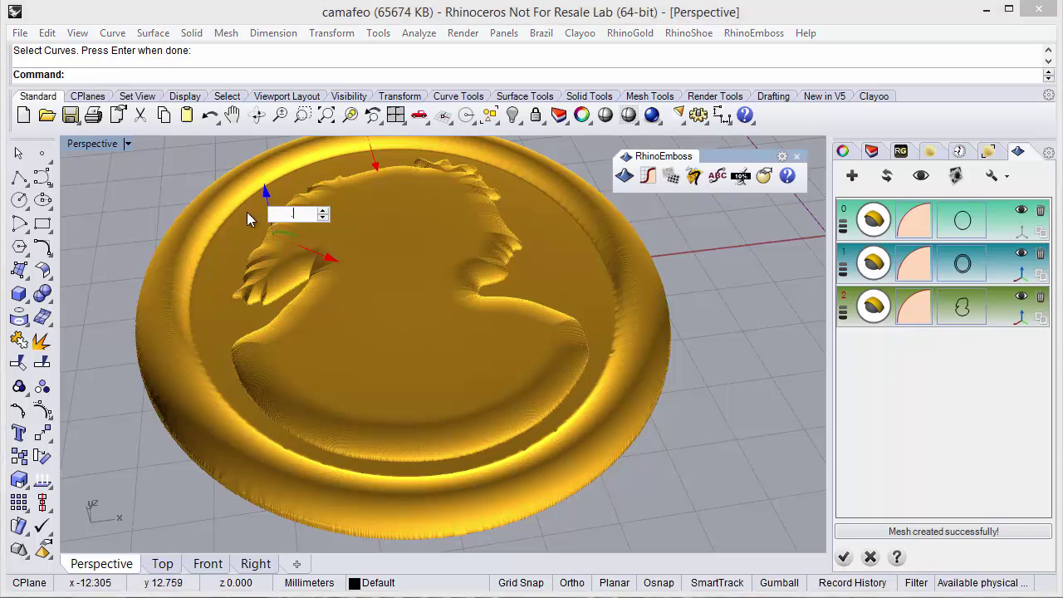
pyautogui.write('1')
pyautogui.press('Return')
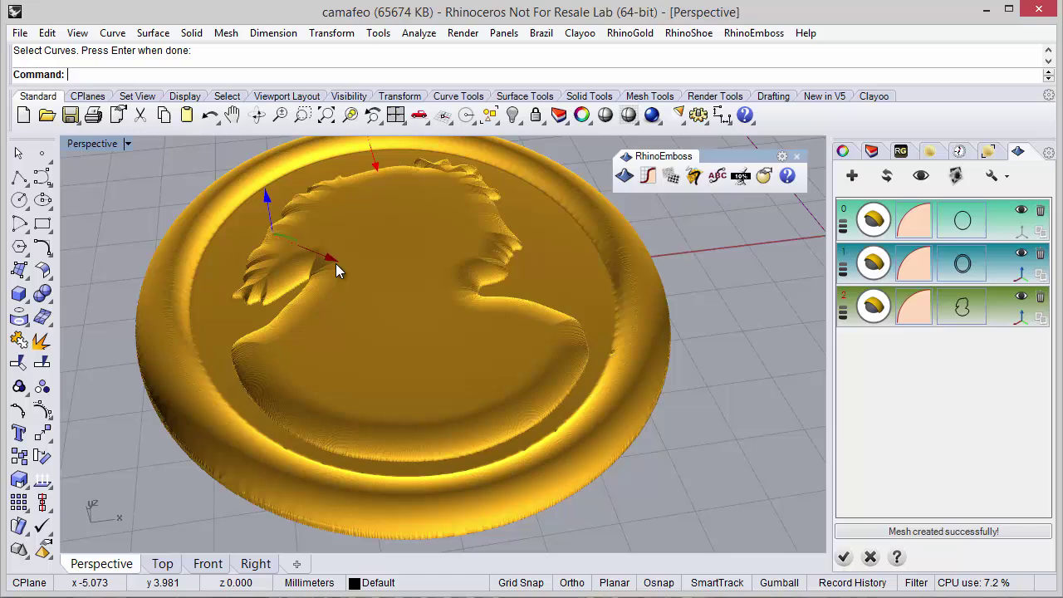
pyautogui.click(885, 177)
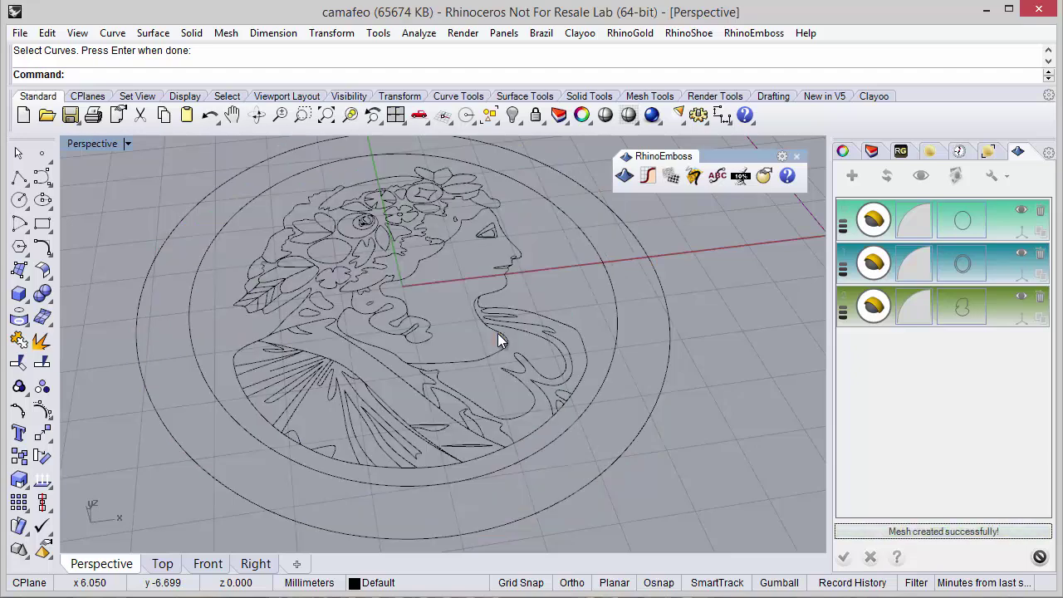
pyautogui.moveTo(498, 341); pyautogui.dragTo(457, 404, button='right')
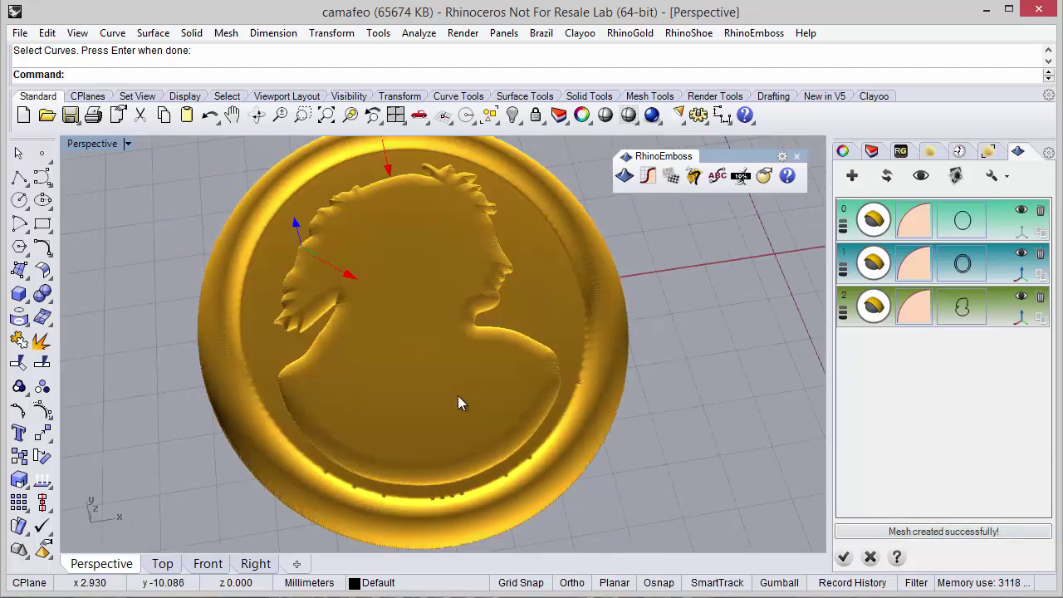
# - Add a Smooth brush layer and brush over the neck and shoulder area
pyautogui.click(1021, 324)
pyautogui.moveTo(499, 482); pyautogui.dragTo(487, 462, button='right')
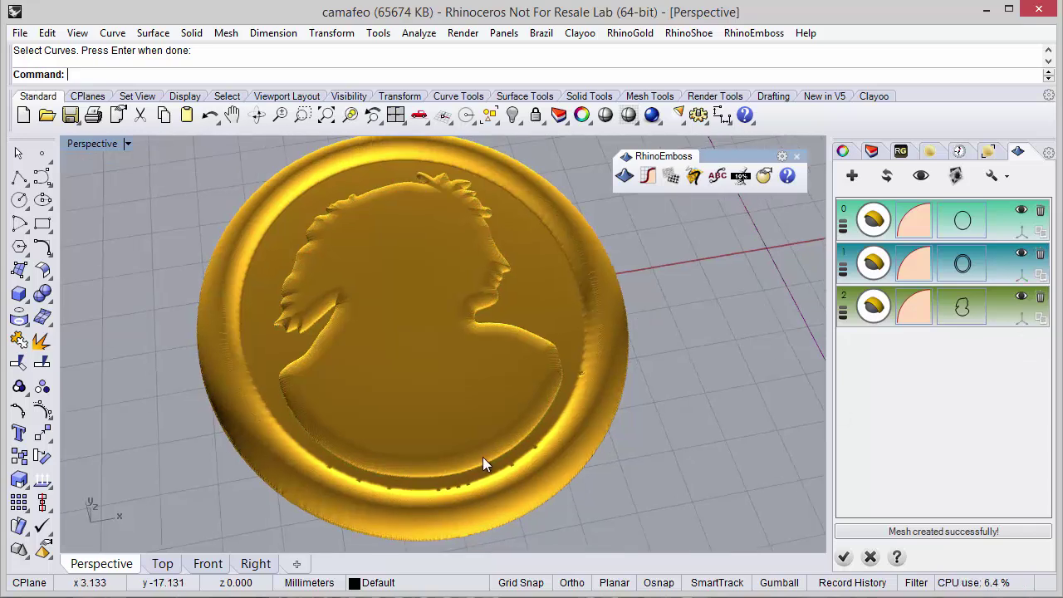
pyautogui.click(851, 175)
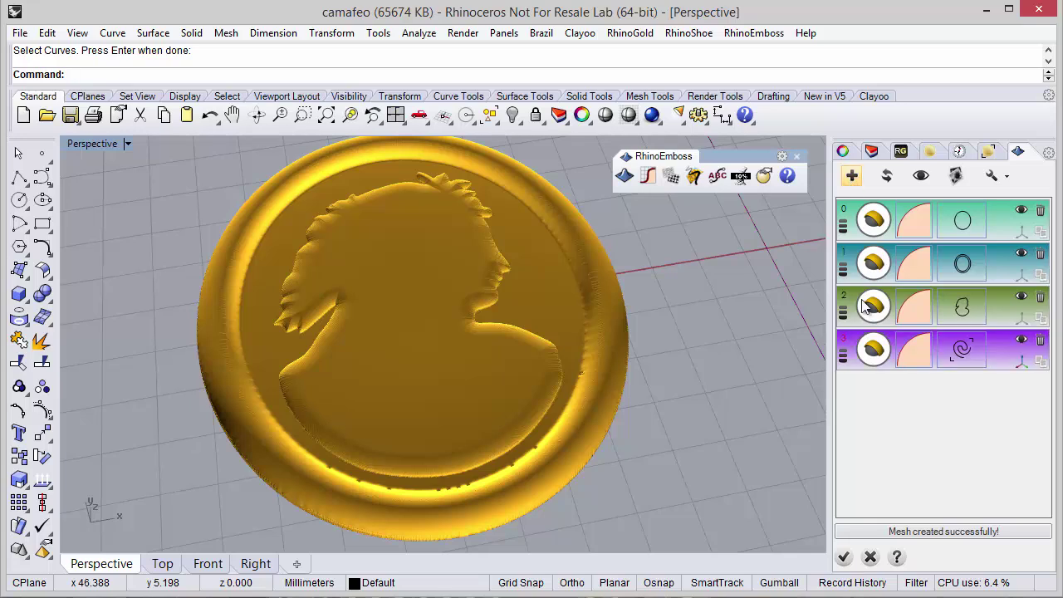
pyautogui.click(877, 351)
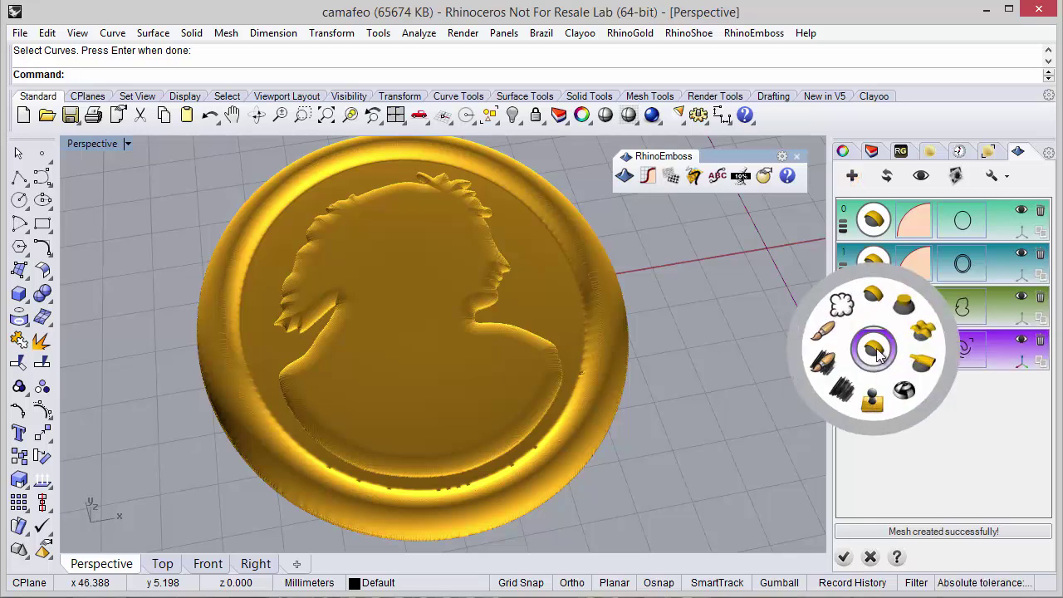
pyautogui.click(845, 311)
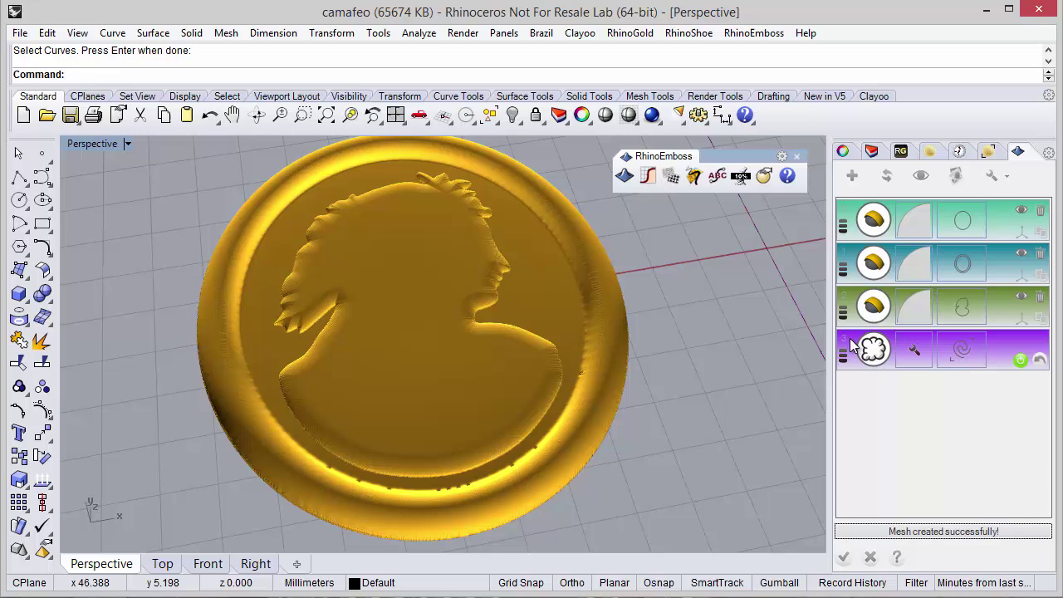
pyautogui.moveTo(464, 329)
pyautogui.mouseDown()
pyautogui.moveTo(337, 349)
pyautogui.moveTo(296, 328)
pyautogui.mouseUp()
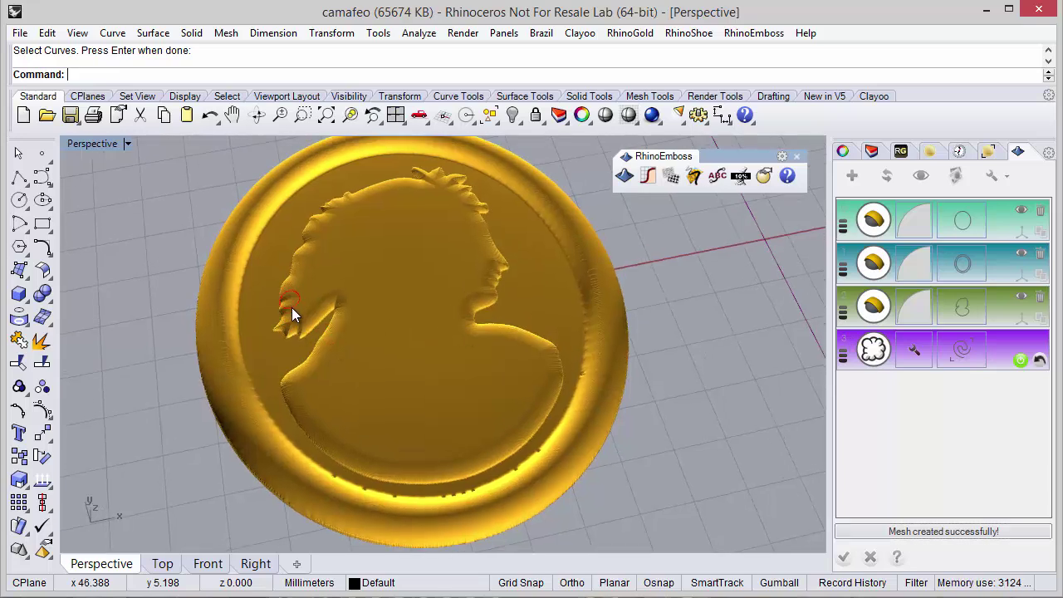
# - Set the Smooth brush size to 10 and apply it
pyautogui.click(910, 351)
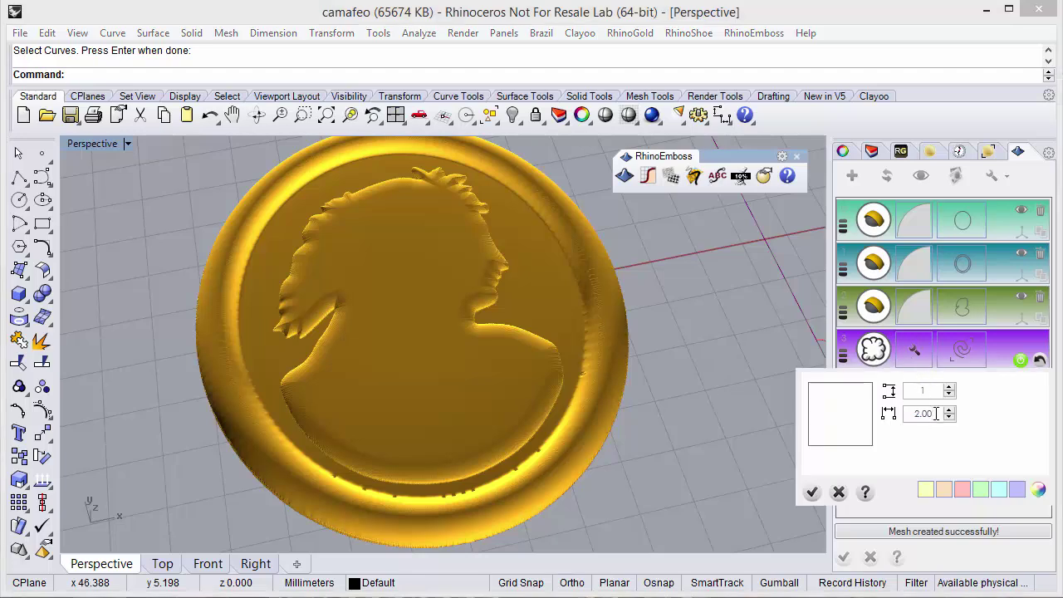
pyautogui.scroll(3, 936, 414)
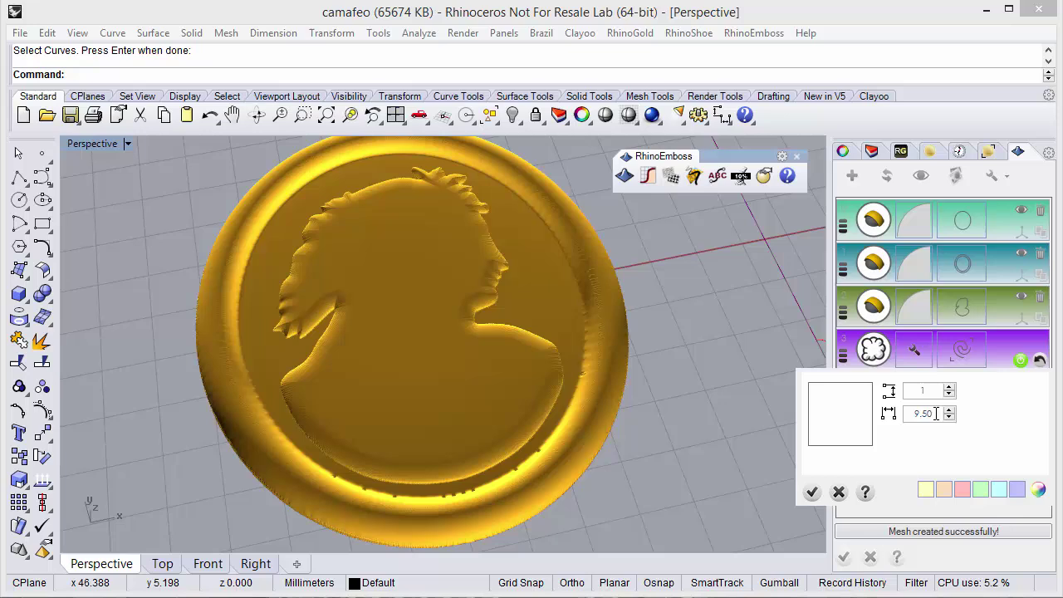
pyautogui.click(949, 409)
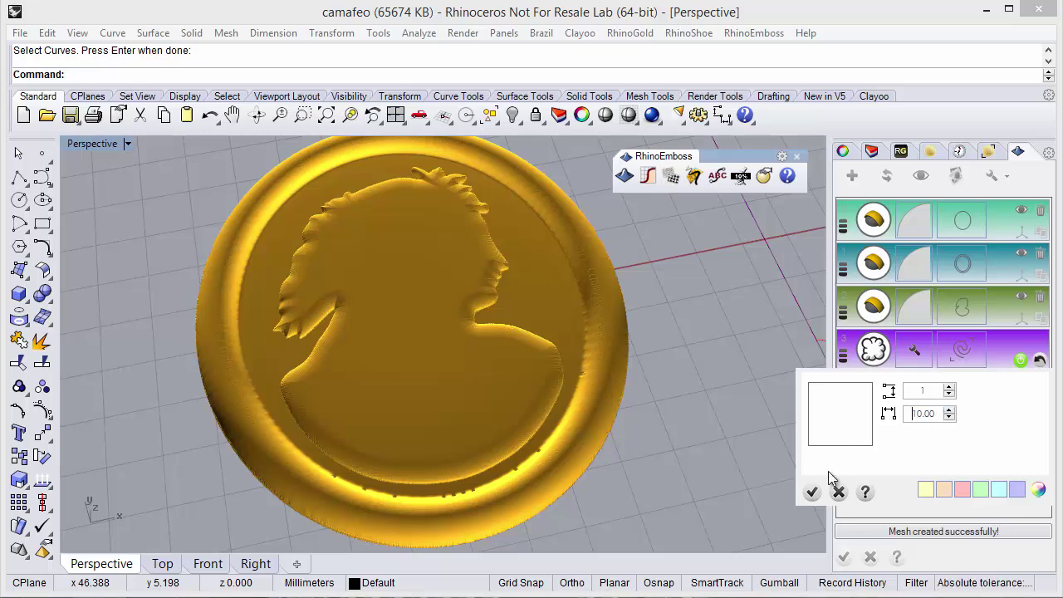
pyautogui.click(811, 492)
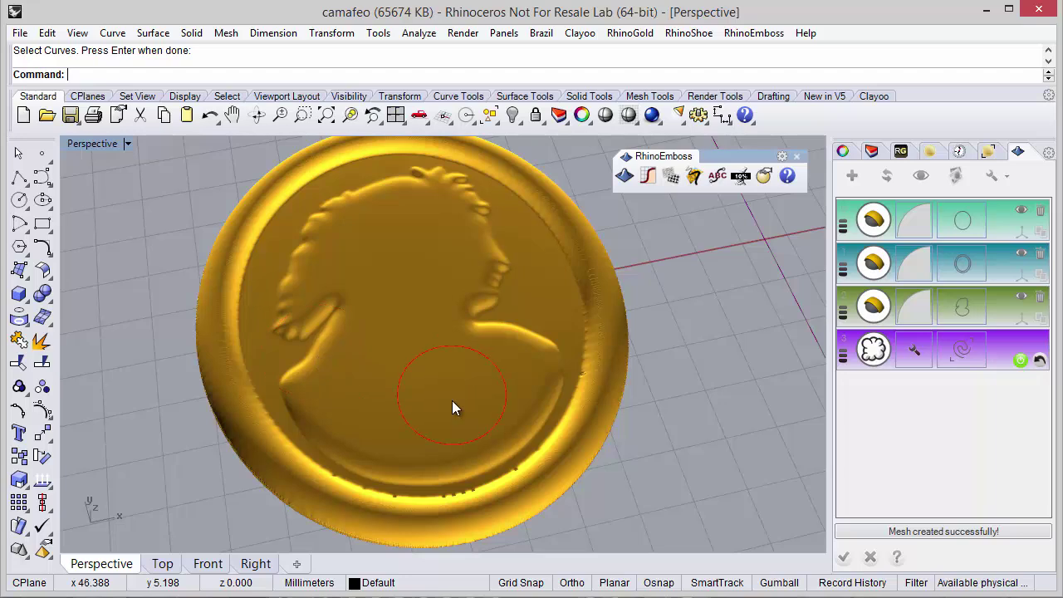
# - Regenerate the brushed mesh, add a new layer with a chosen emboss type and outline curve
pyautogui.click(1019, 362)
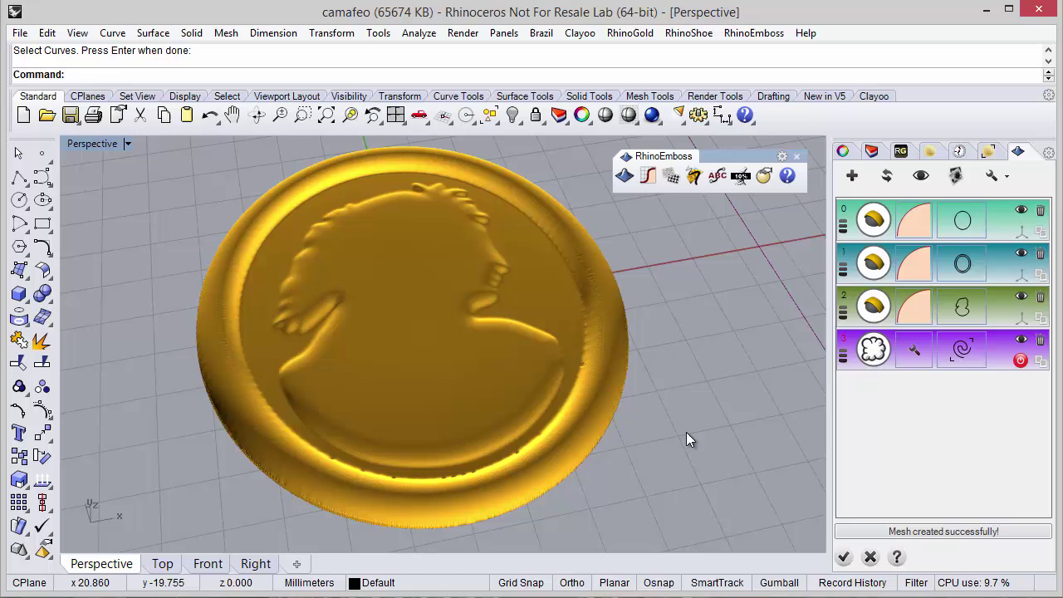
pyautogui.click(851, 175)
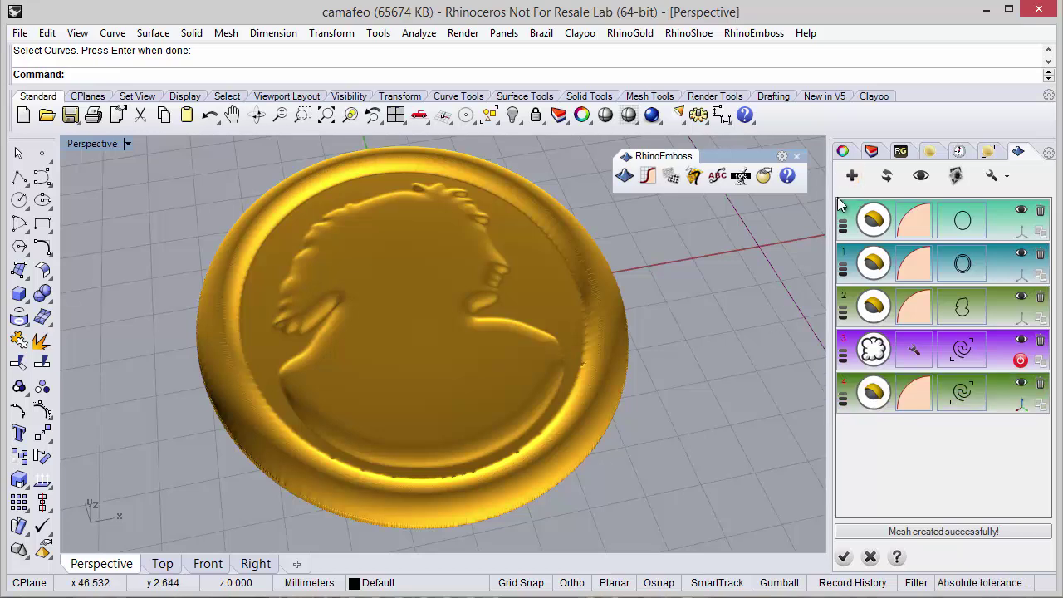
pyautogui.click(873, 399)
pyautogui.click(874, 349)
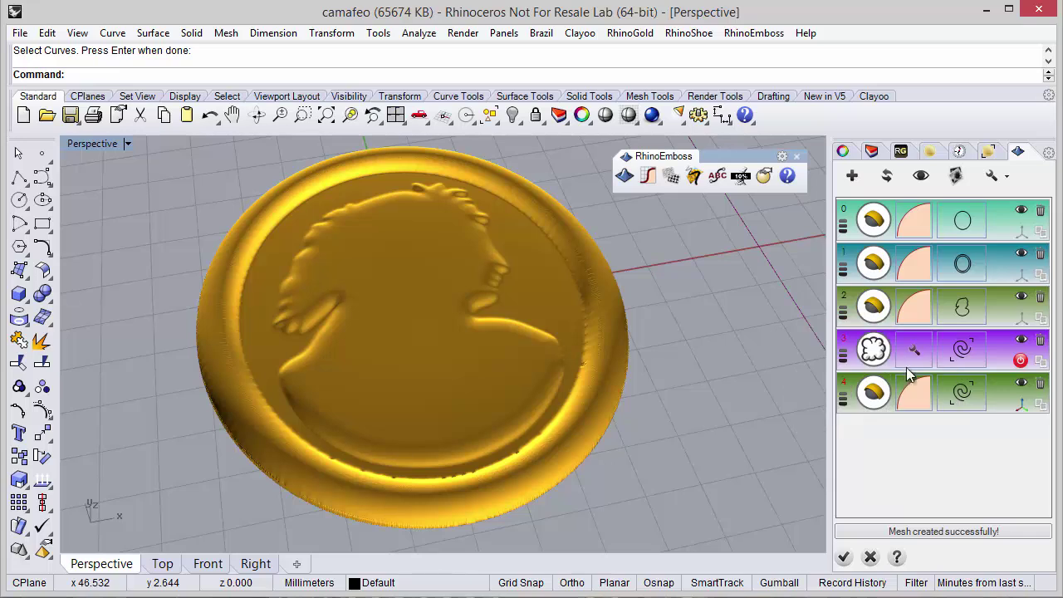
pyautogui.click(963, 394)
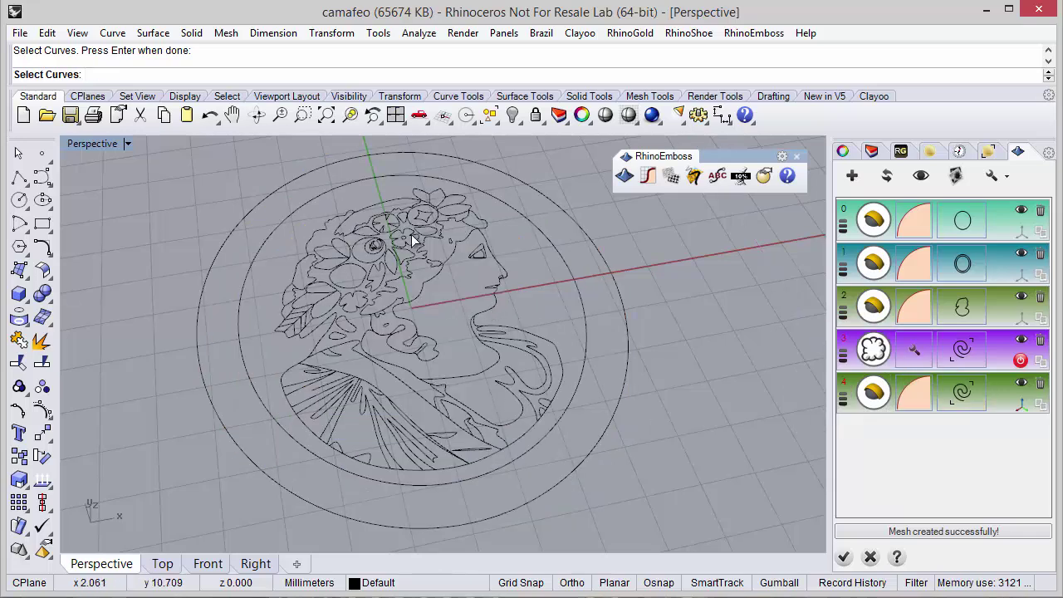
pyautogui.click(393, 200)
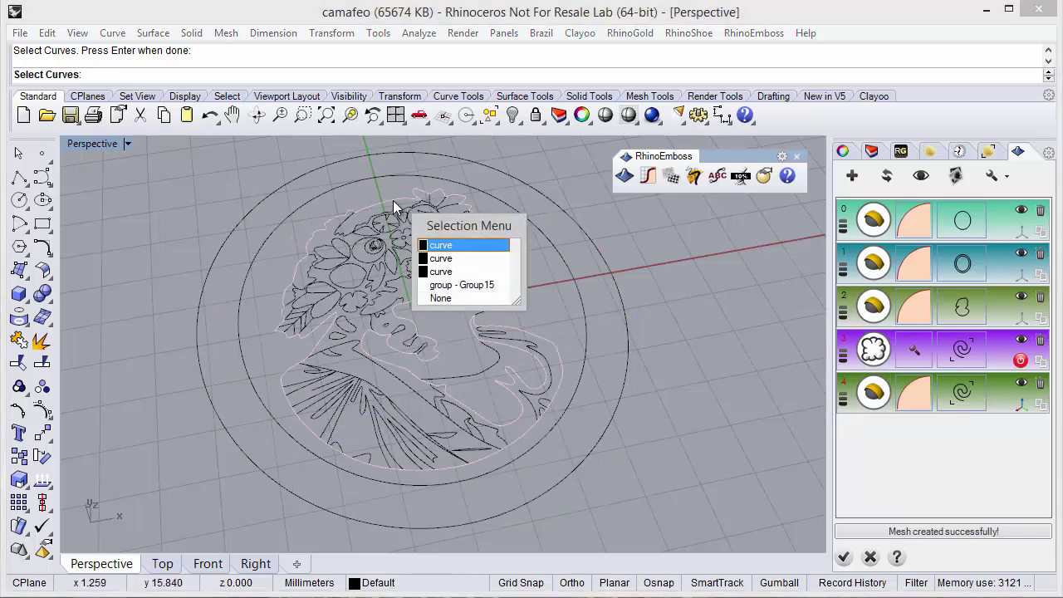
pyautogui.click(439, 260)
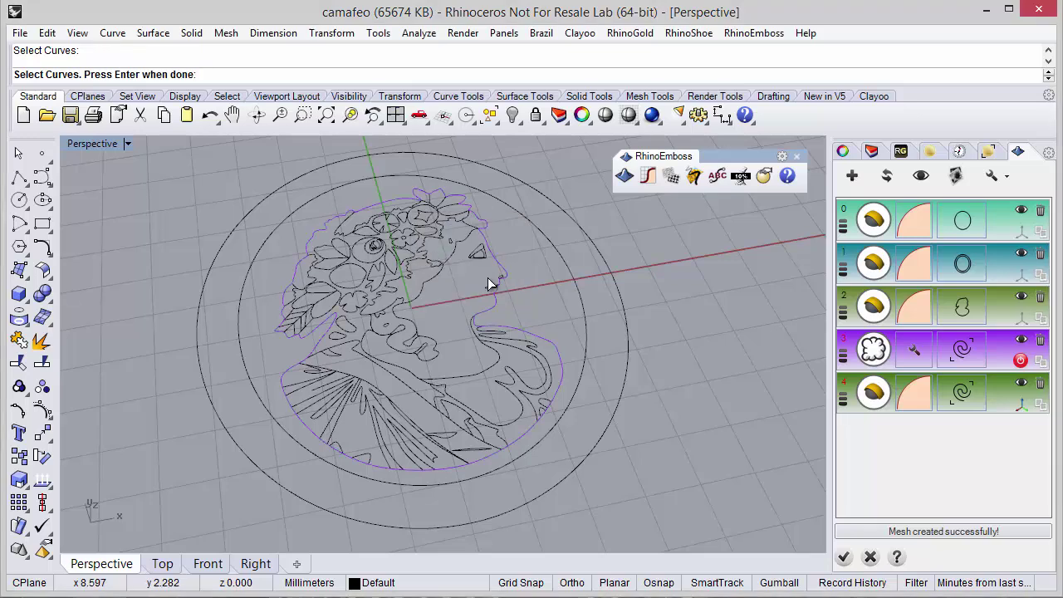
pyautogui.press('Return')
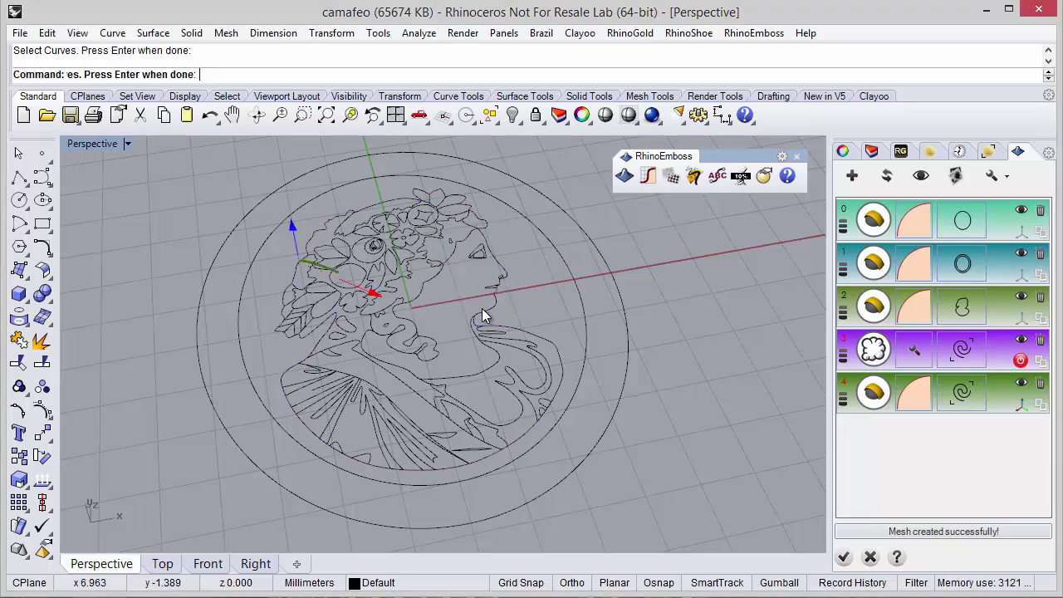
# - Reassign the new layer's curves to the hair and neck group and regenerate the relief
pyautogui.press('Return')
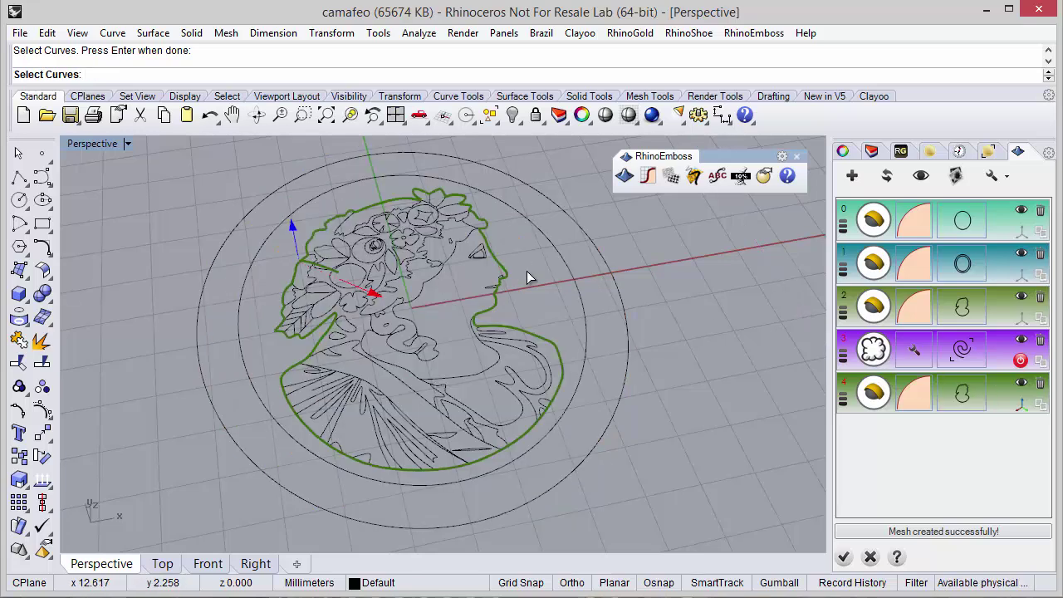
pyautogui.press('Return')
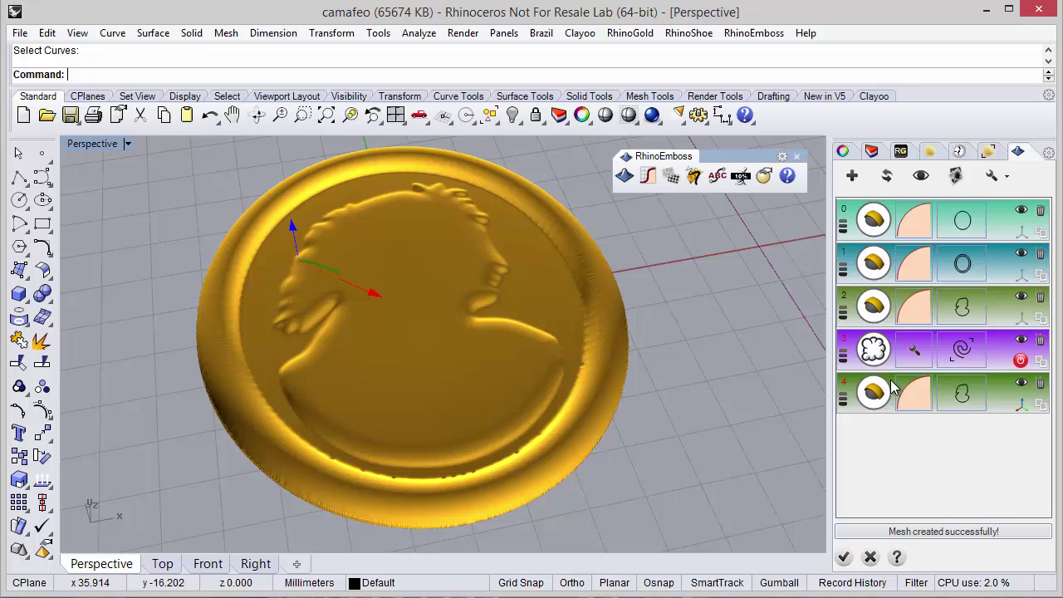
pyautogui.press('Return')
pyautogui.click(397, 214)
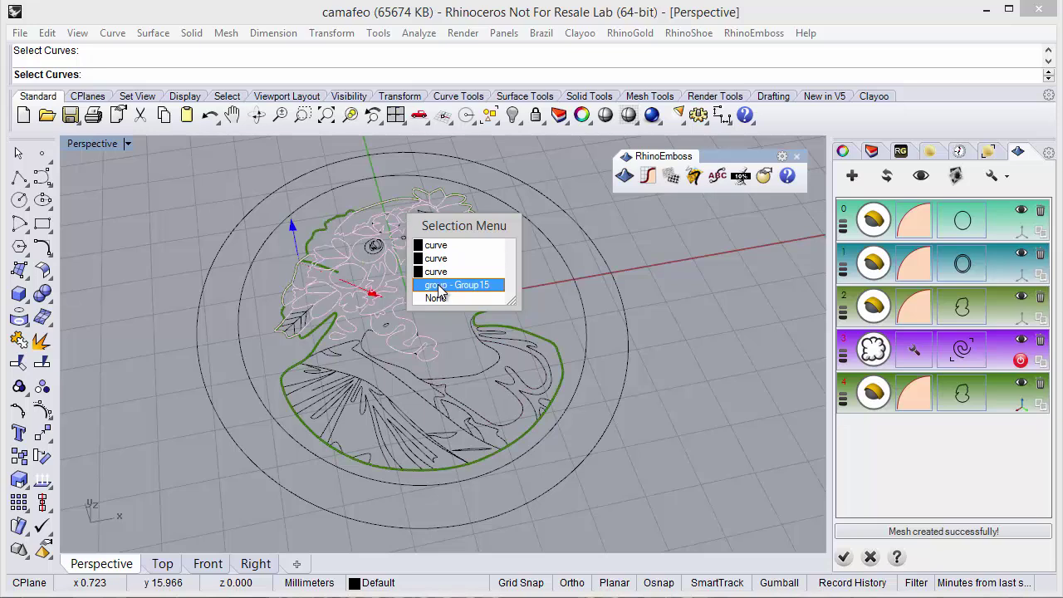
pyautogui.click(438, 274)
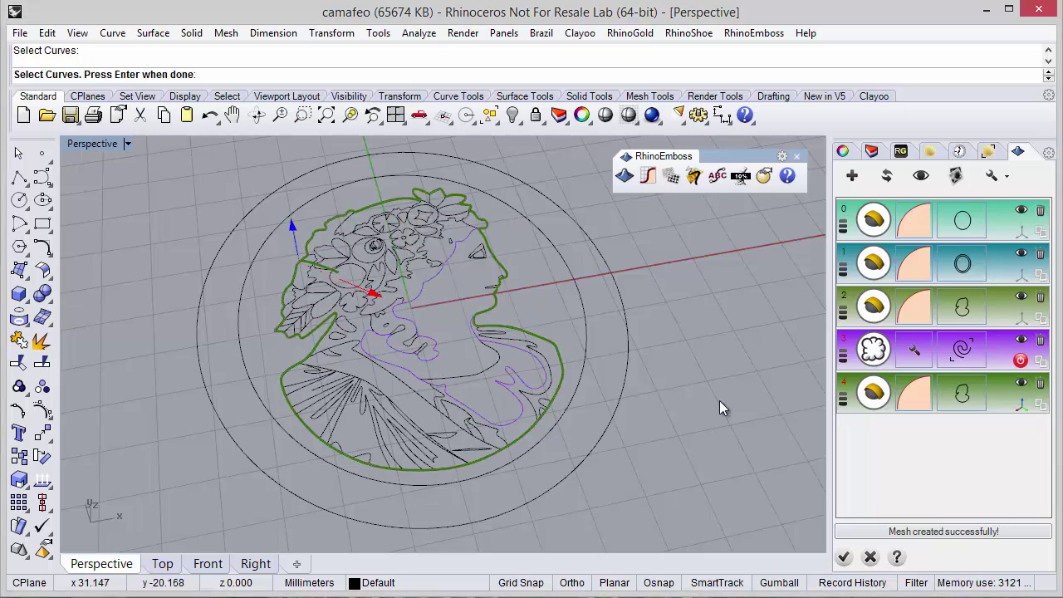
pyautogui.press('Return')
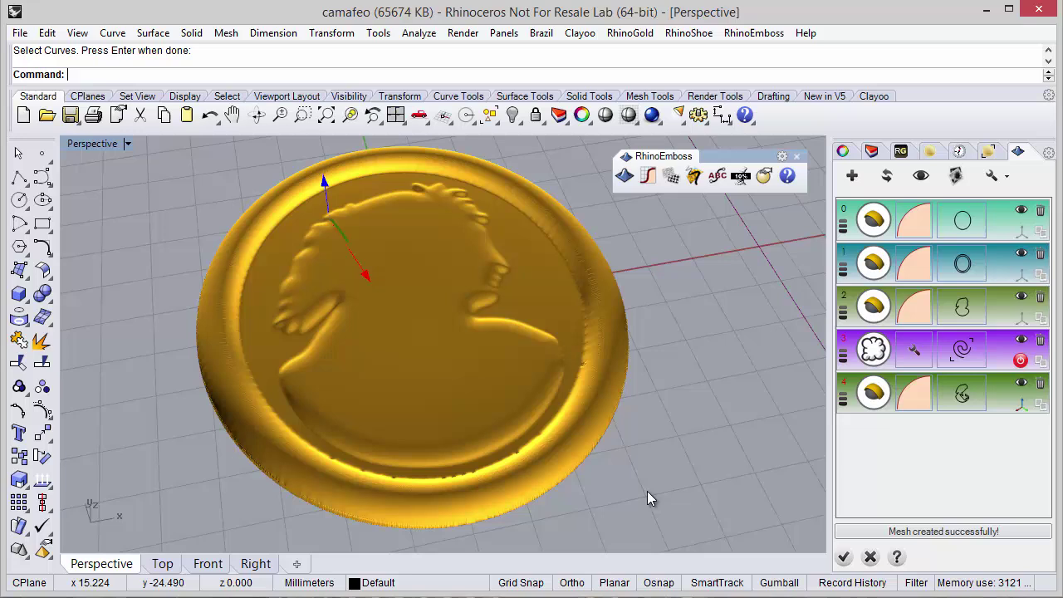
# - Recompute the relief and view the raised hair braids, neck and draped bust face-on
pyautogui.moveTo(647, 491); pyautogui.dragTo(465, 377, button='right')
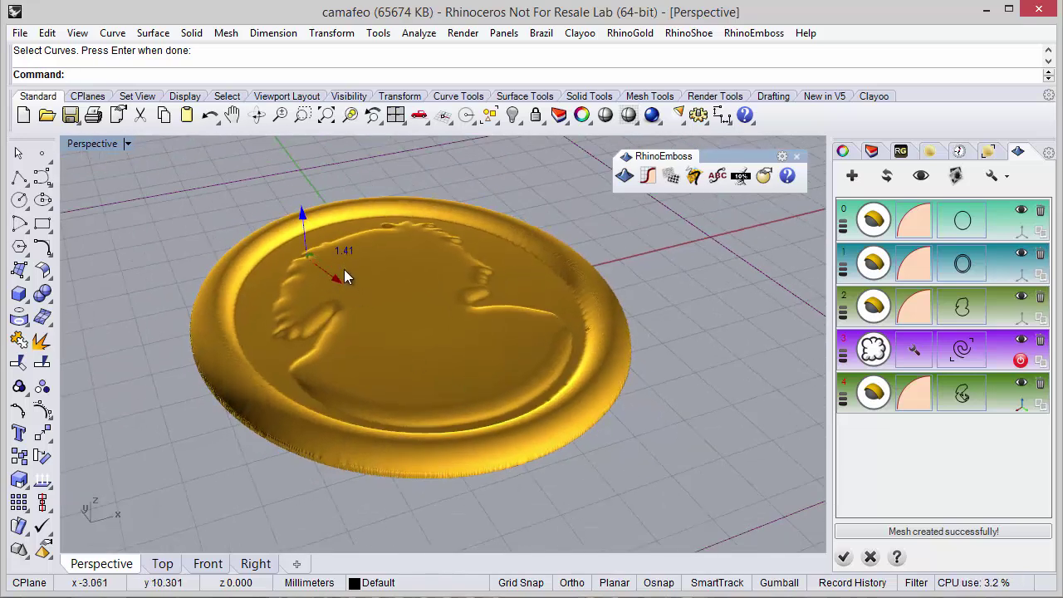
pyautogui.click(882, 177)
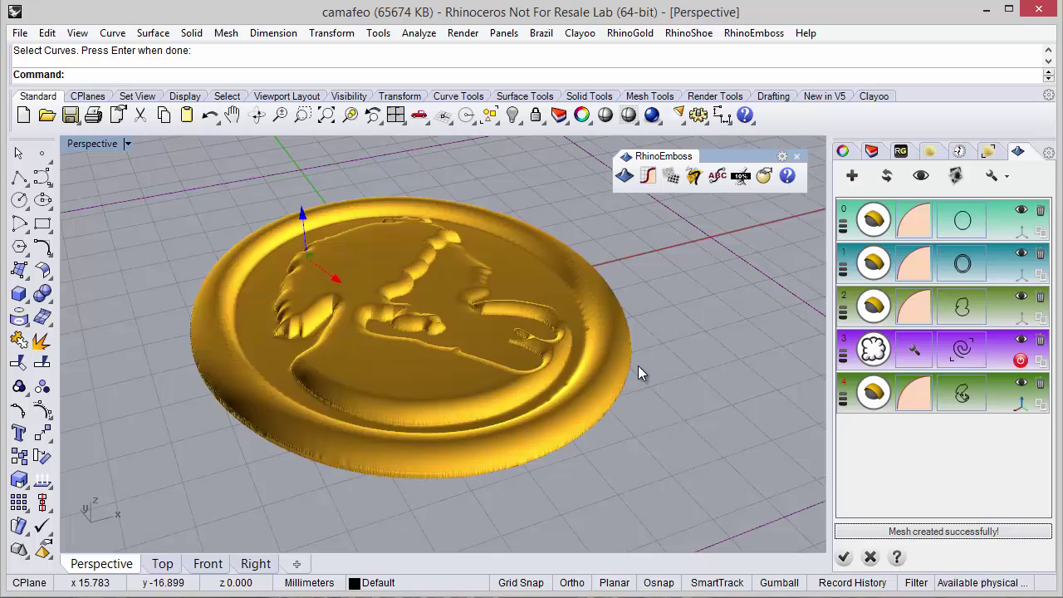
pyautogui.moveTo(535, 276); pyautogui.dragTo(530, 315, button='right')
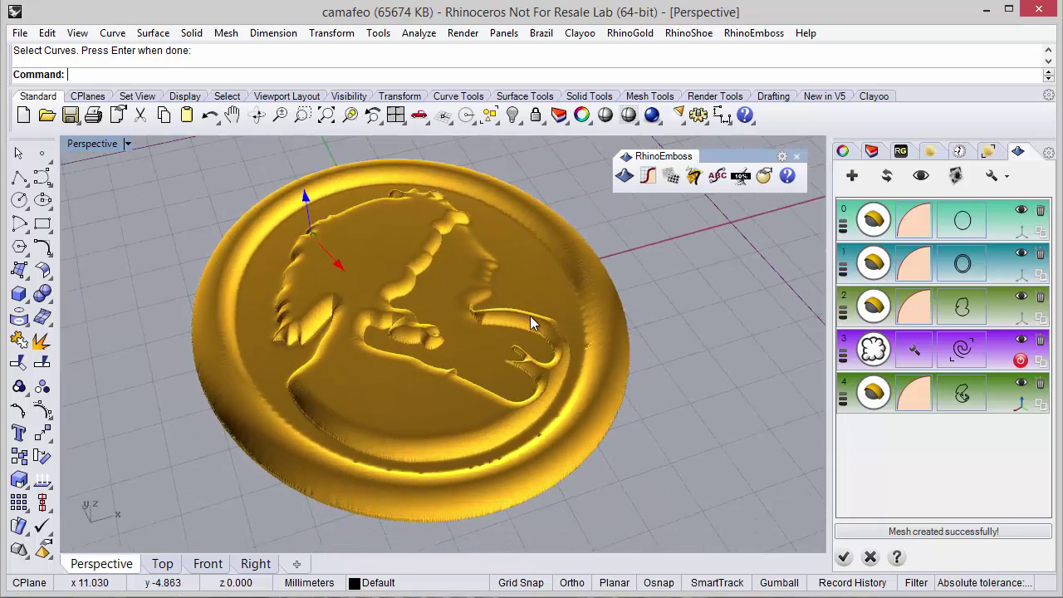
# - Add another emboss operation on the face-and-neck curve
pyautogui.click(852, 178)
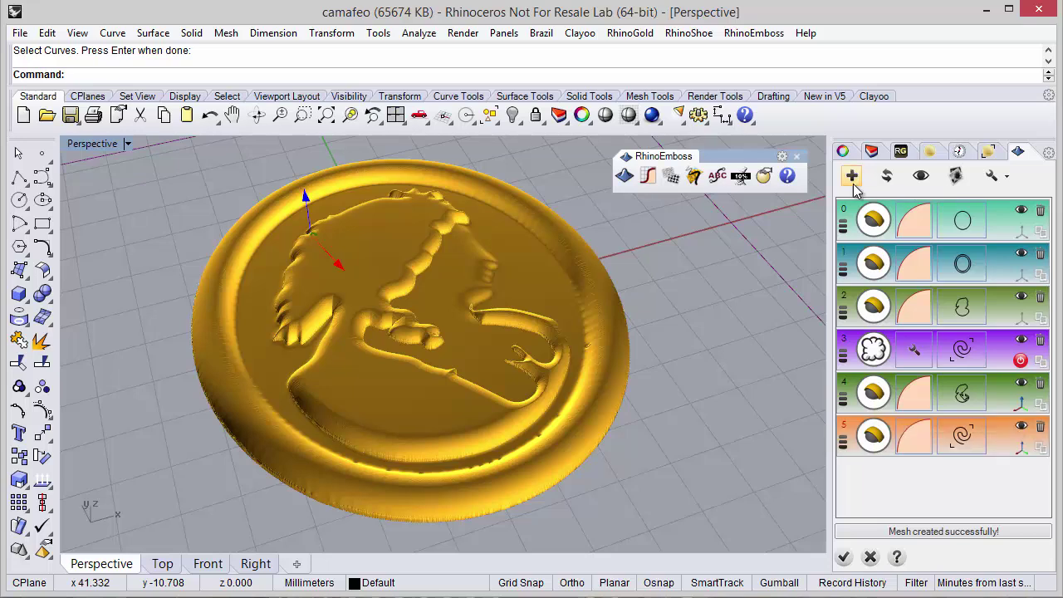
pyautogui.click(961, 435)
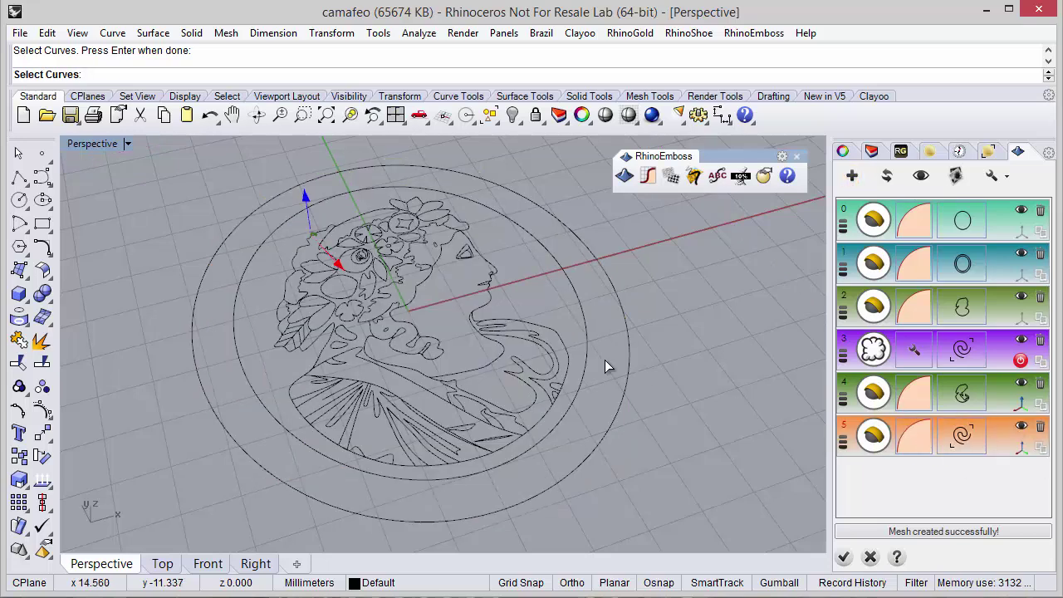
pyautogui.click(488, 259)
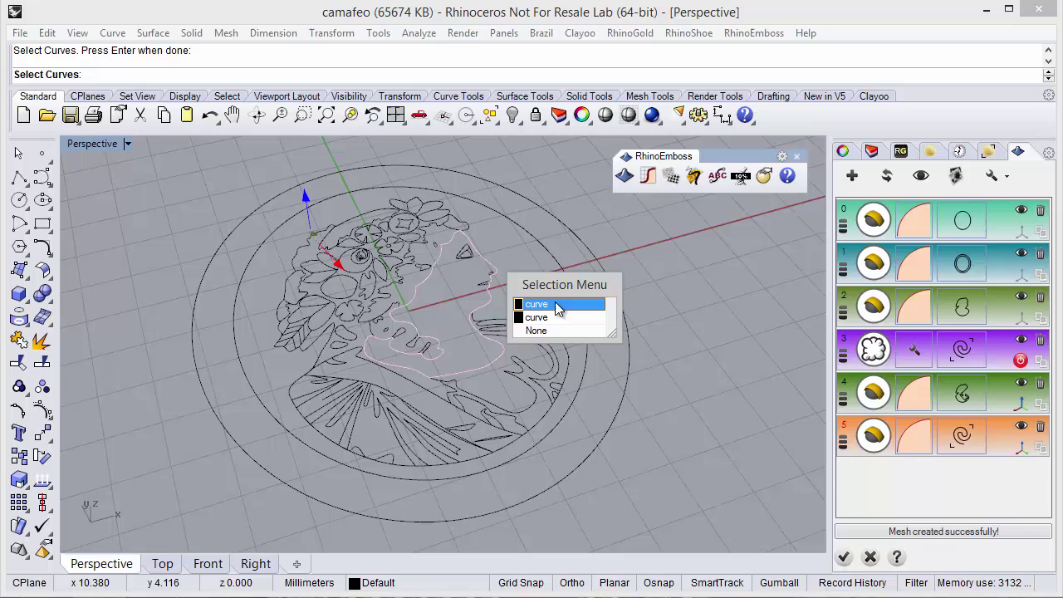
pyautogui.click(557, 316)
pyautogui.rightClick(554, 391)
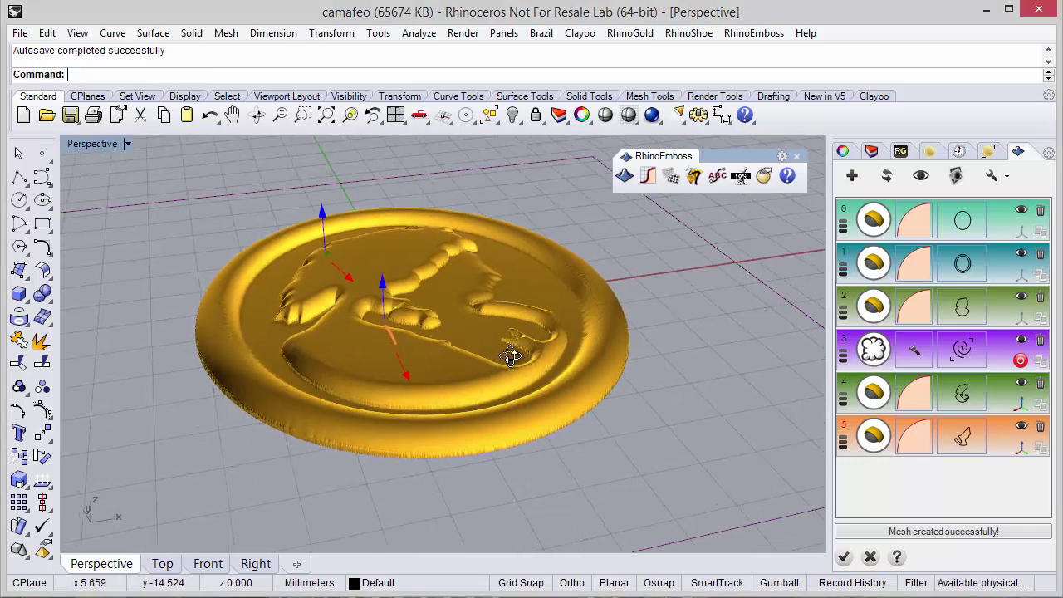
pyautogui.moveTo(511, 357); pyautogui.dragTo(597, 342, button='right')
# - Set the new operation's value to 2, adjust it with the gumball, and recompute
pyautogui.click(406, 297)
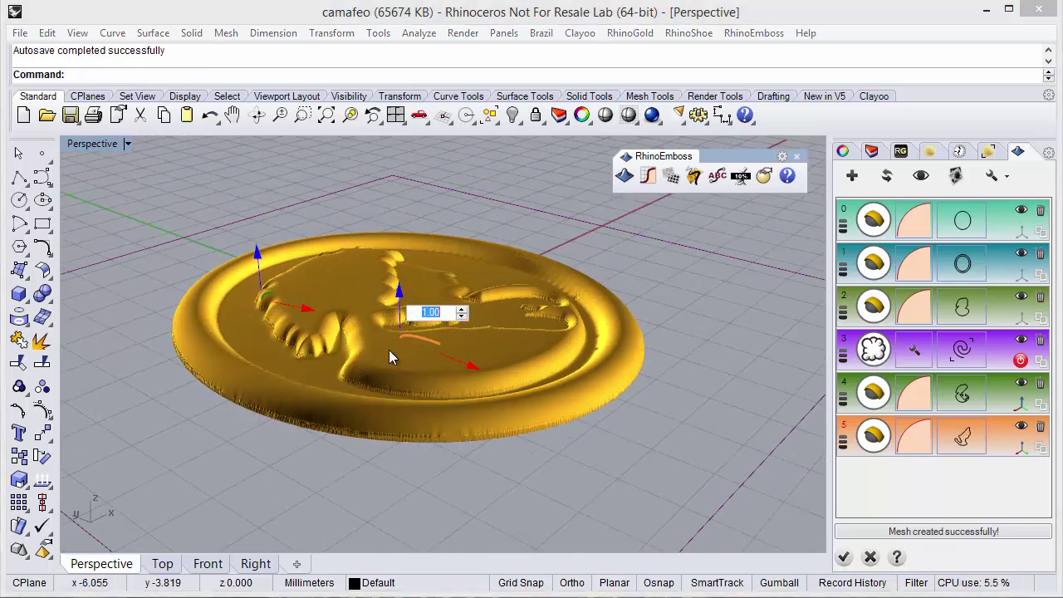
pyautogui.write('2')
pyautogui.press('Return')
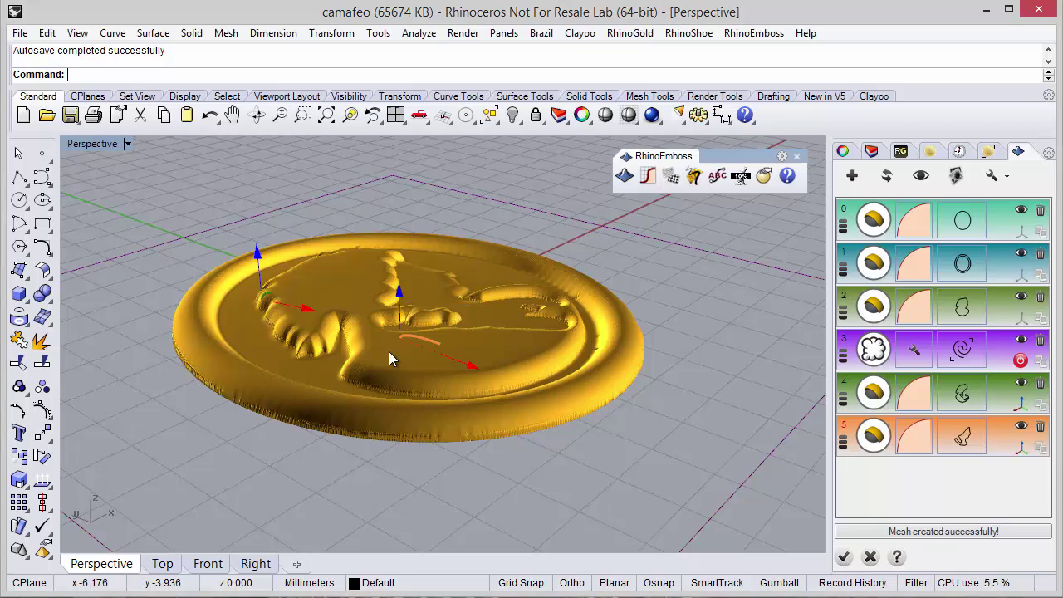
pyautogui.moveTo(468, 365); pyautogui.dragTo(440, 358)
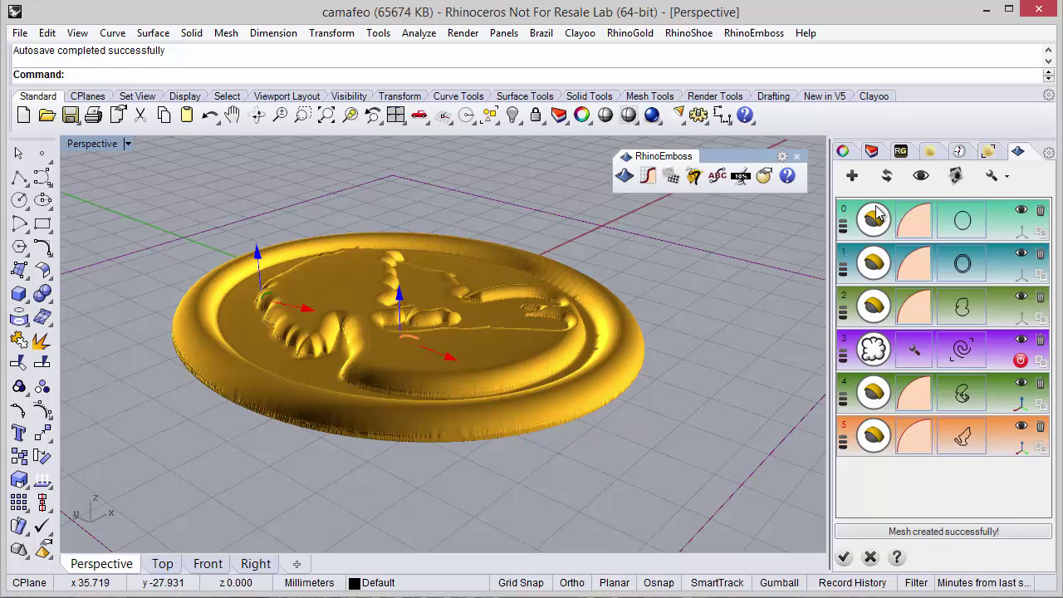
pyautogui.click(886, 175)
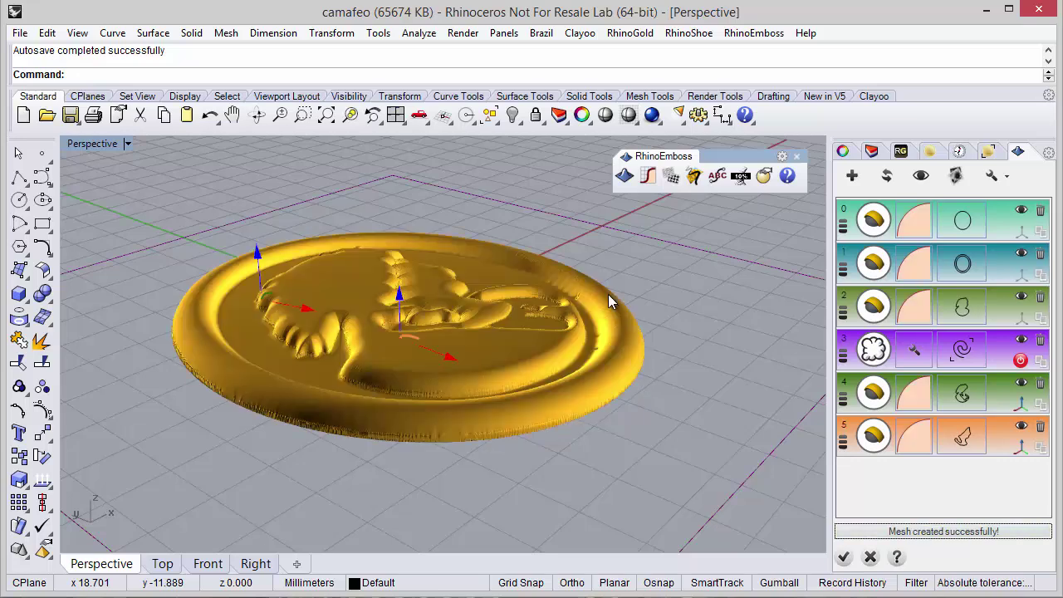
# - Zoom in on the face relief, nudge its emboss handle, and recompute the cameo mesh
pyautogui.moveTo(557, 257); pyautogui.dragTo(444, 363, button='right')
pyautogui.scroll(3, 449, 262)
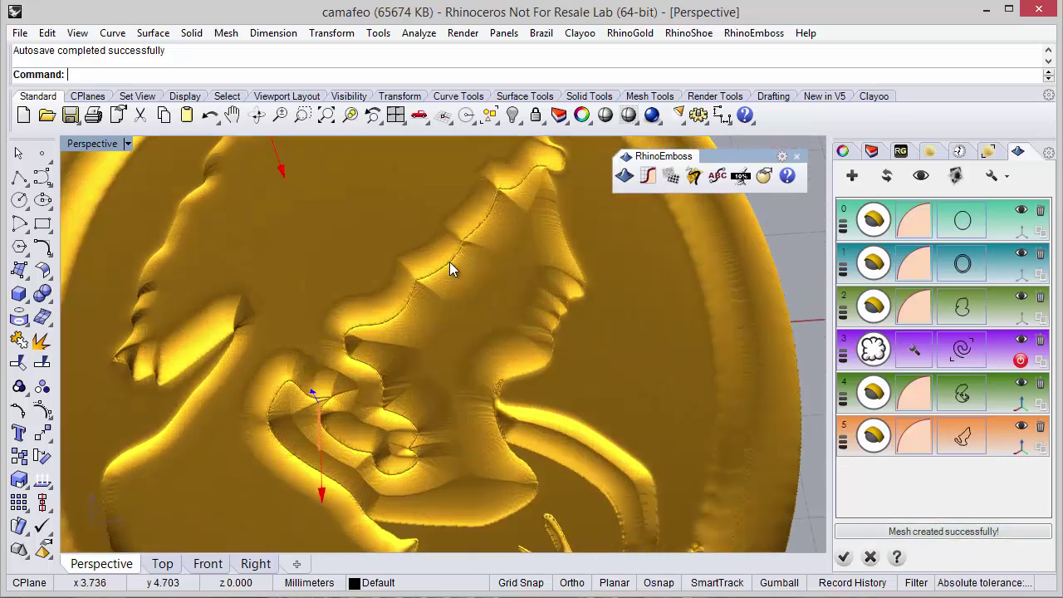
pyautogui.keyDown('shift'); pyautogui.moveTo(449, 262); pyautogui.dragTo(496, 218, button='right'); pyautogui.keyUp('shift')
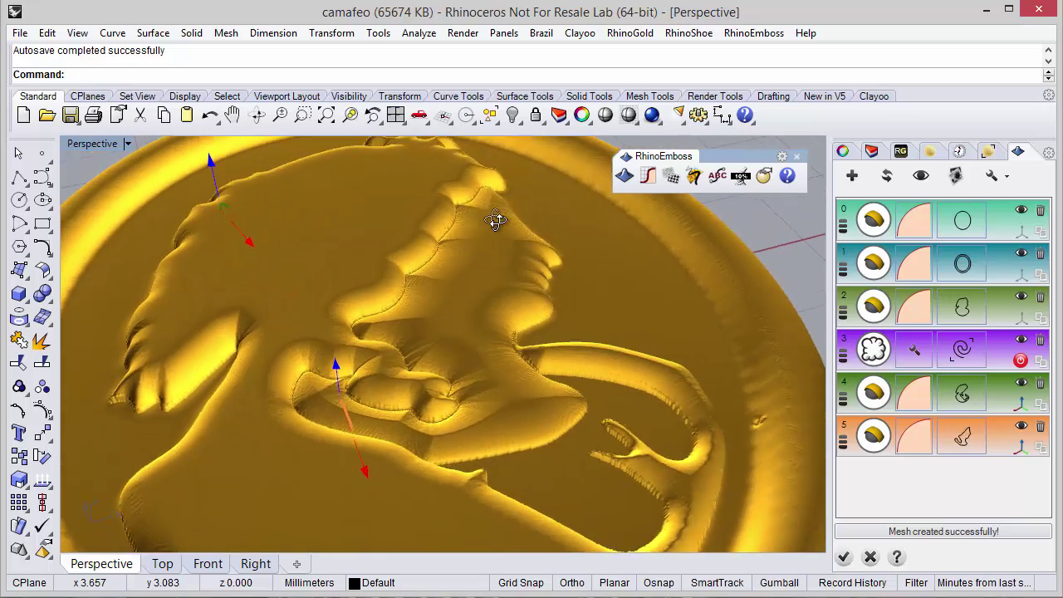
pyautogui.moveTo(451, 416); pyautogui.dragTo(452, 510, button='right')
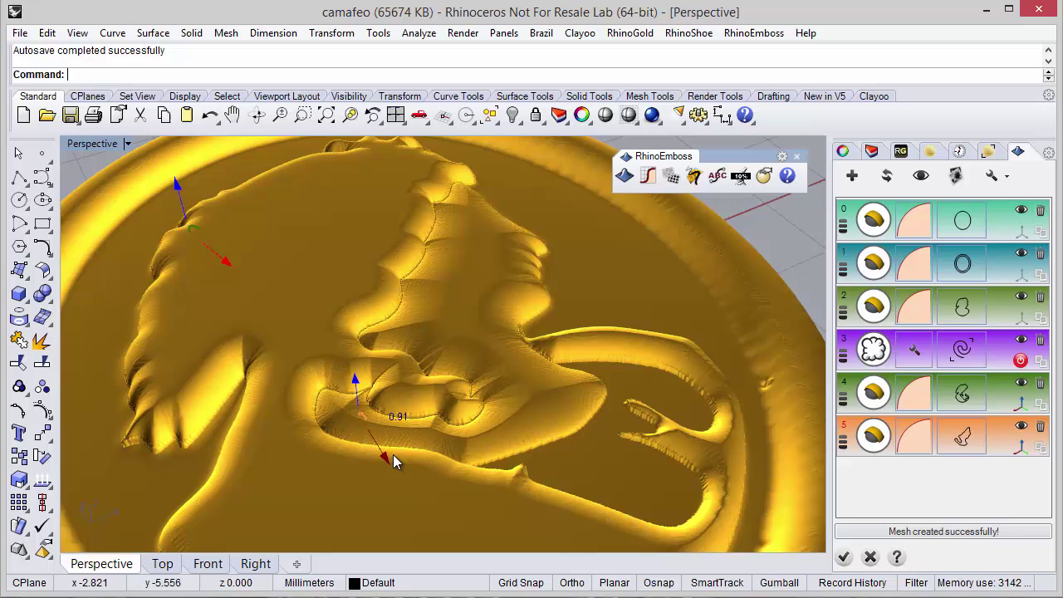
pyautogui.scroll(-5, 424, 375)
pyautogui.moveTo(425, 373); pyautogui.dragTo(475, 378, button='right')
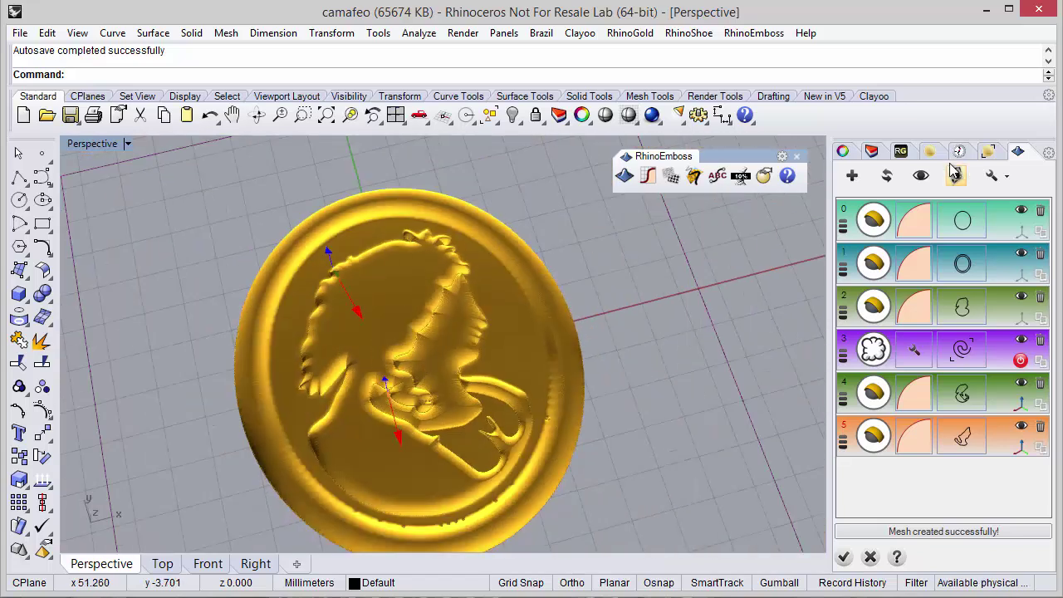
pyautogui.click(887, 176)
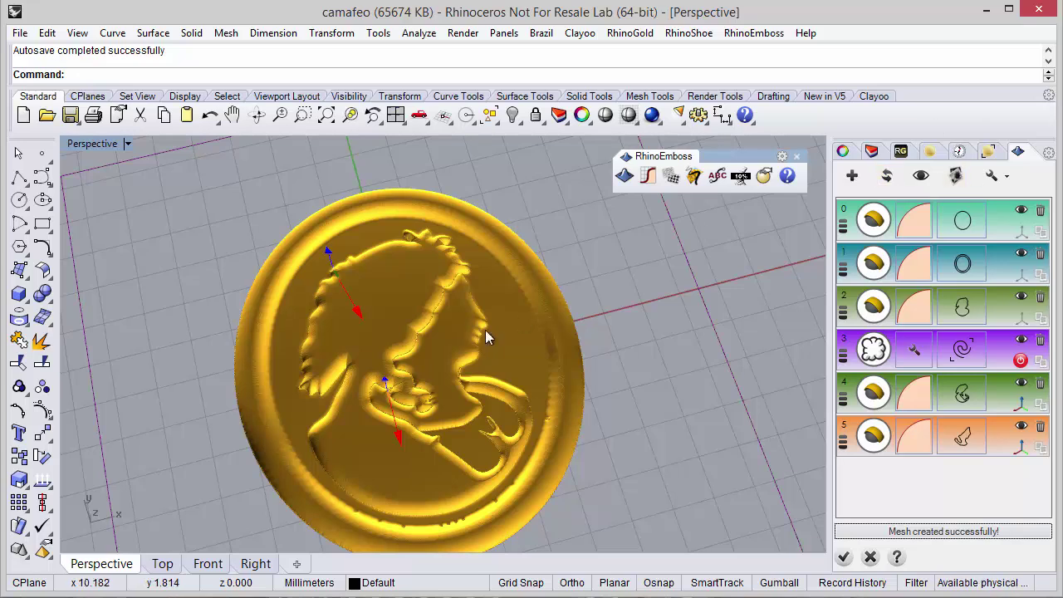
pyautogui.scroll(4, 456, 367)
pyautogui.moveTo(456, 367); pyautogui.dragTo(615, 415, button='right')
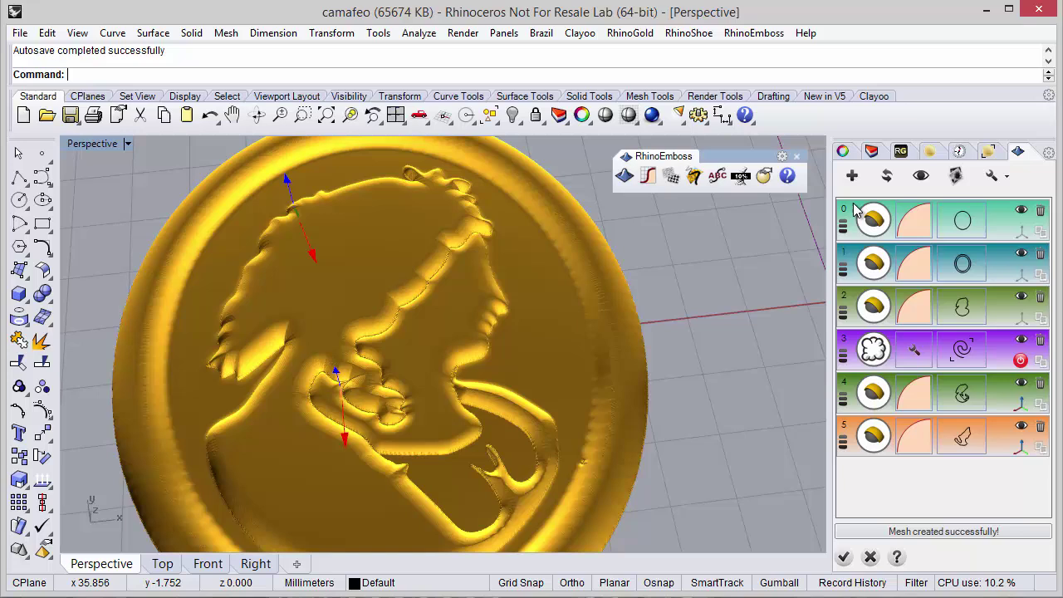
# - Add another operation and window-select the flowered hair wreath curves for it
pyautogui.click(851, 178)
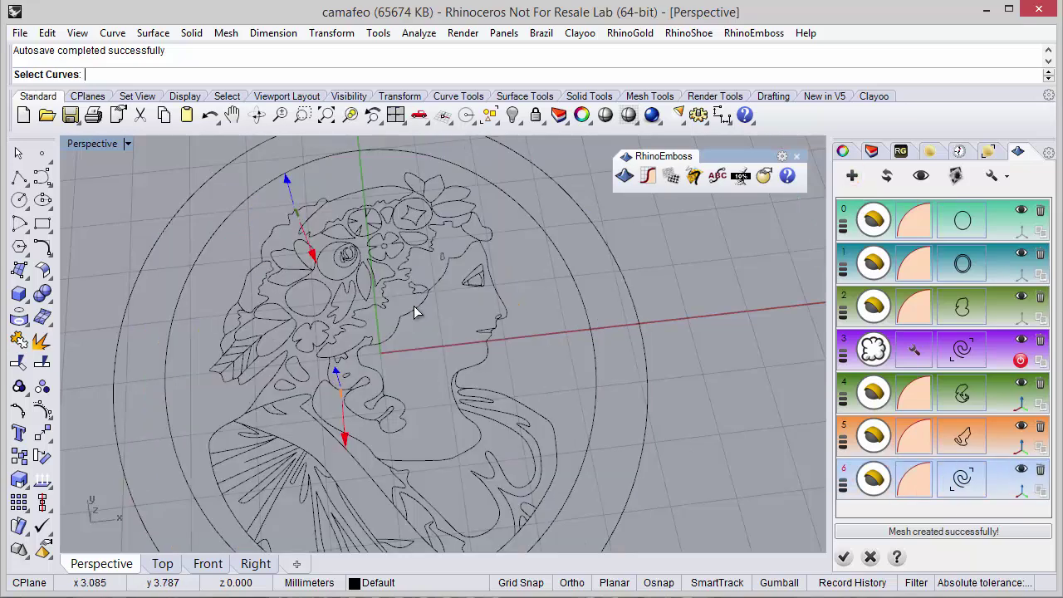
pyautogui.moveTo(419, 298); pyautogui.dragTo(425, 324, button='right')
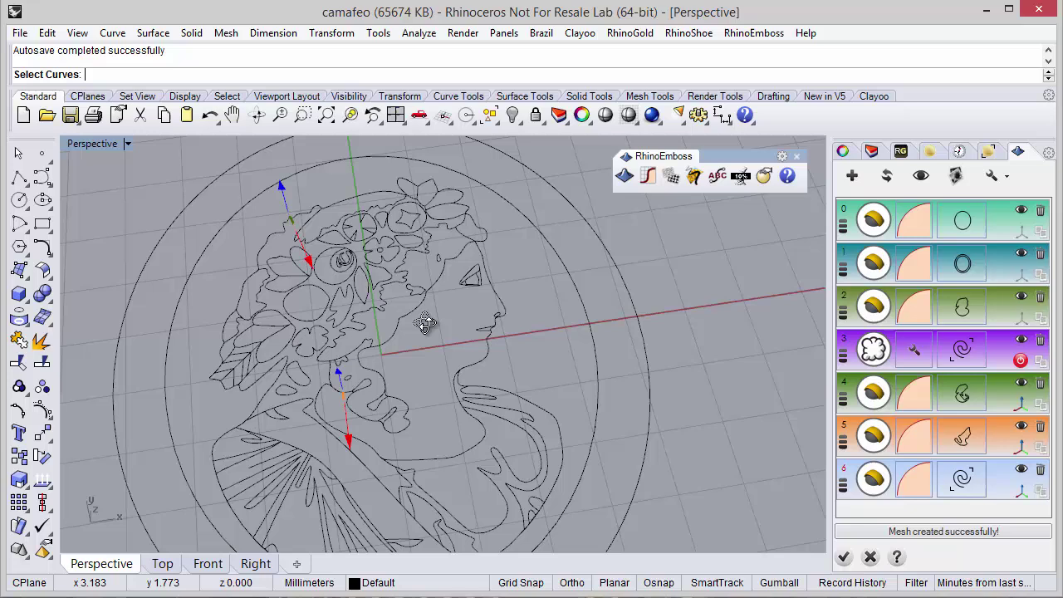
pyautogui.click(381, 274)
pyautogui.moveTo(382, 274); pyautogui.dragTo(398, 304, button='right')
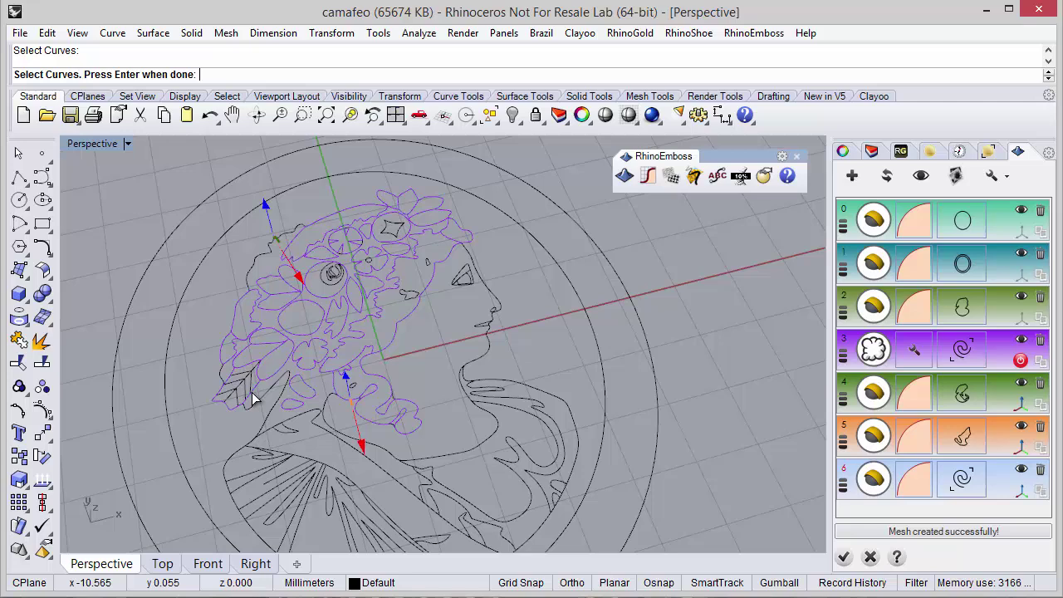
pyautogui.press('Return')
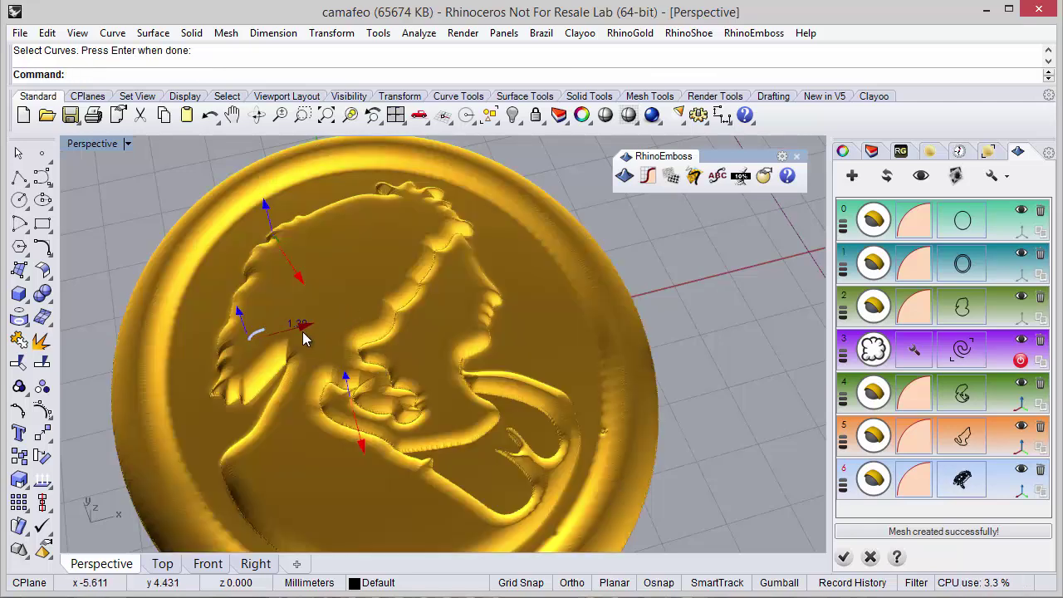
# - Scale the hair operation's relief from 1.00 to 0.6 and view the cameo more frontally
pyautogui.click(239, 313)
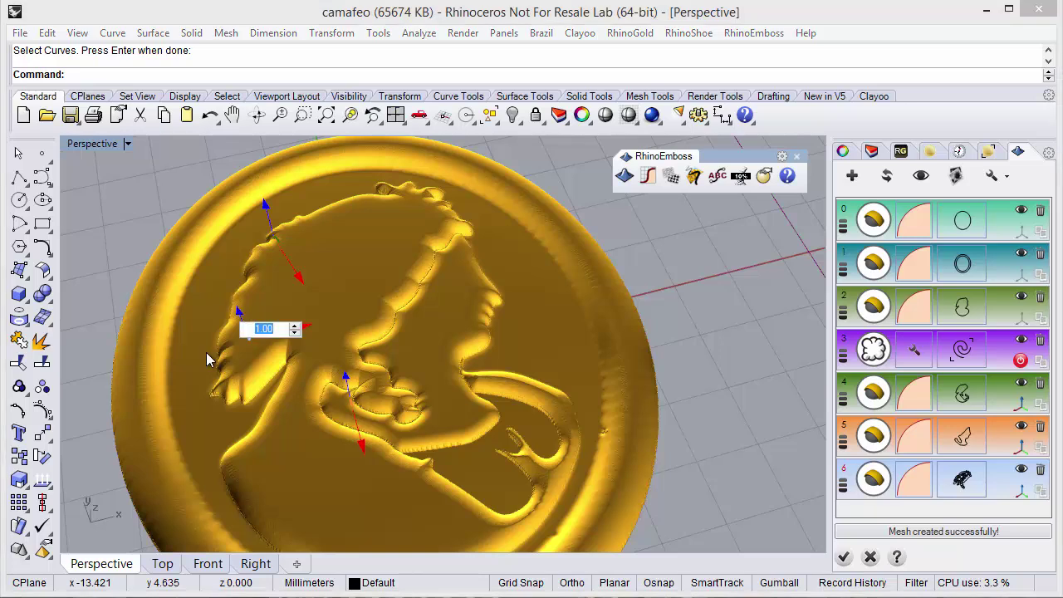
pyautogui.press('BackSpace')
pyautogui.write('.6')
pyautogui.press('Return')
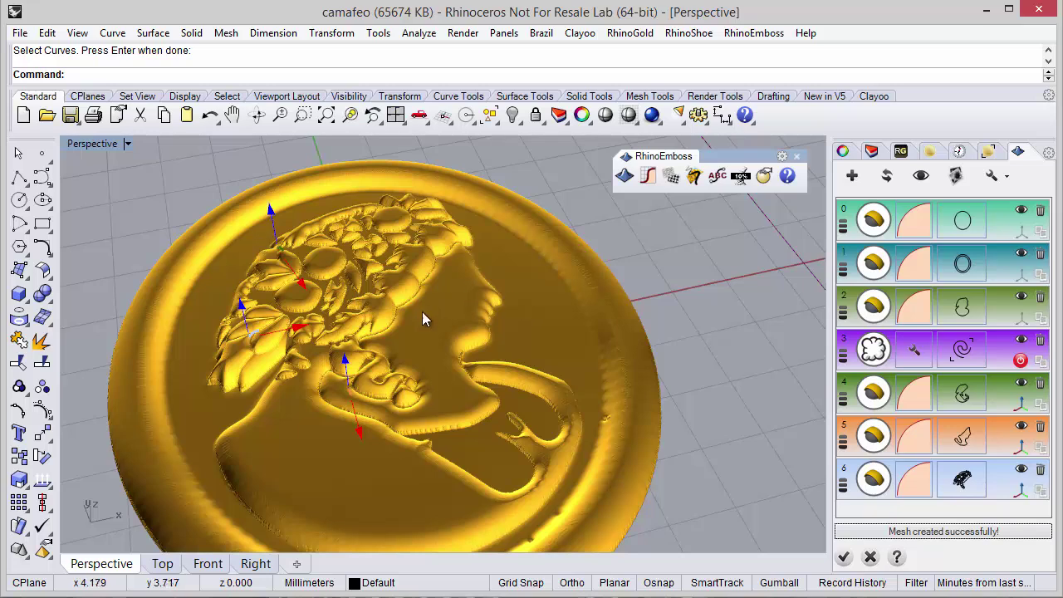
pyautogui.moveTo(421, 316)
pyautogui.mouseDown(button='right')
pyautogui.moveTo(418, 385)
pyautogui.moveTo(351, 297)
pyautogui.moveTo(404, 274)
pyautogui.moveTo(376, 279)
pyautogui.moveTo(421, 340)
pyautogui.moveTo(421, 274)
pyautogui.moveTo(439, 322)
pyautogui.mouseUp(button='right')
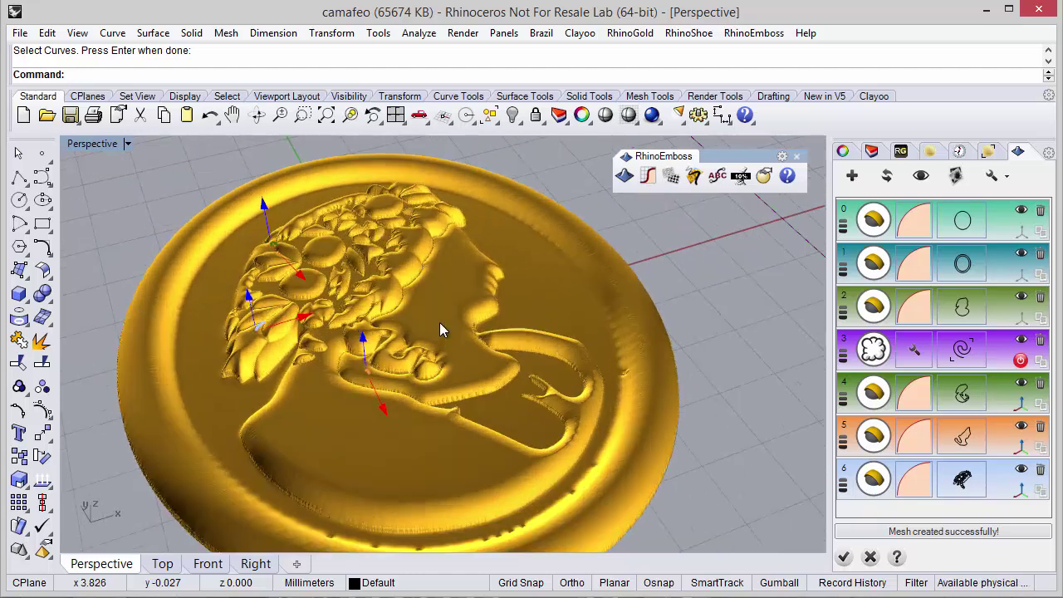
# - Add emboss operation 7 from the eye and mouth curves and scale its relief down
pyautogui.click(853, 177)
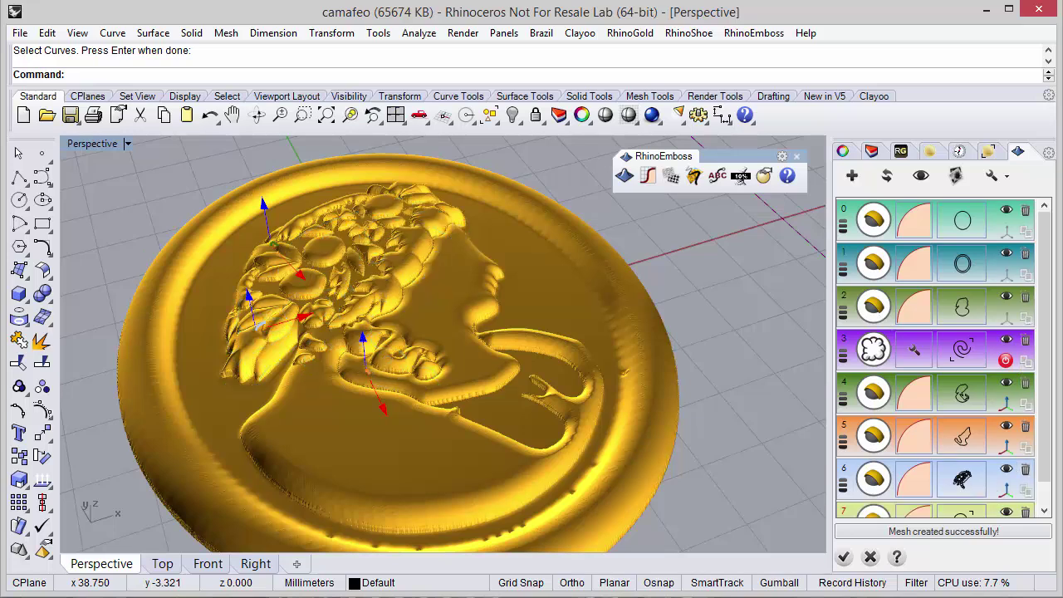
pyautogui.scroll(-1, 1049, 459)
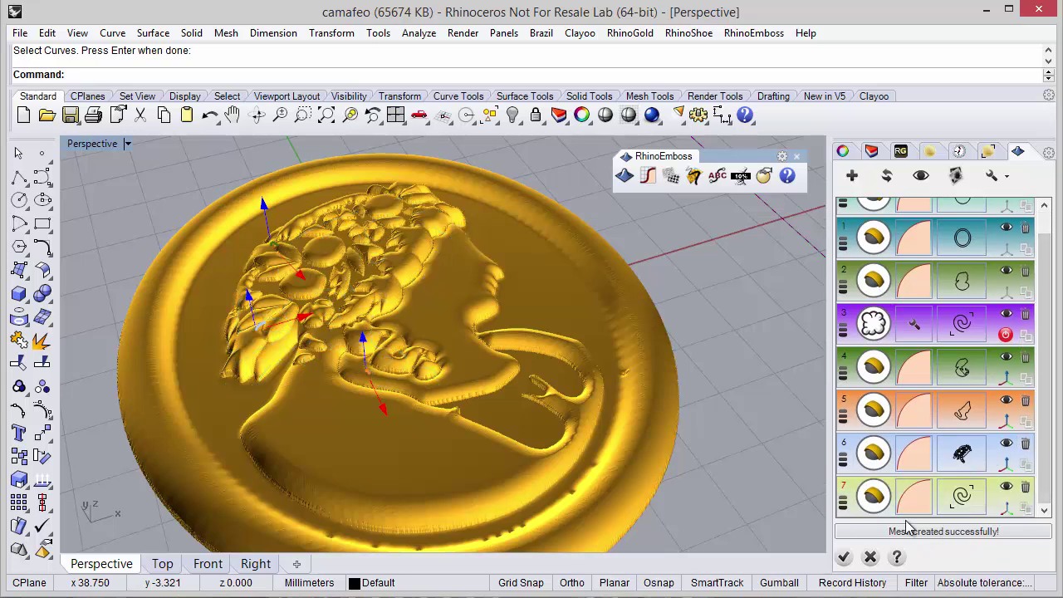
pyautogui.click(961, 496)
pyautogui.moveTo(597, 422); pyautogui.dragTo(469, 345, button='right')
pyautogui.scroll(2, 496, 416)
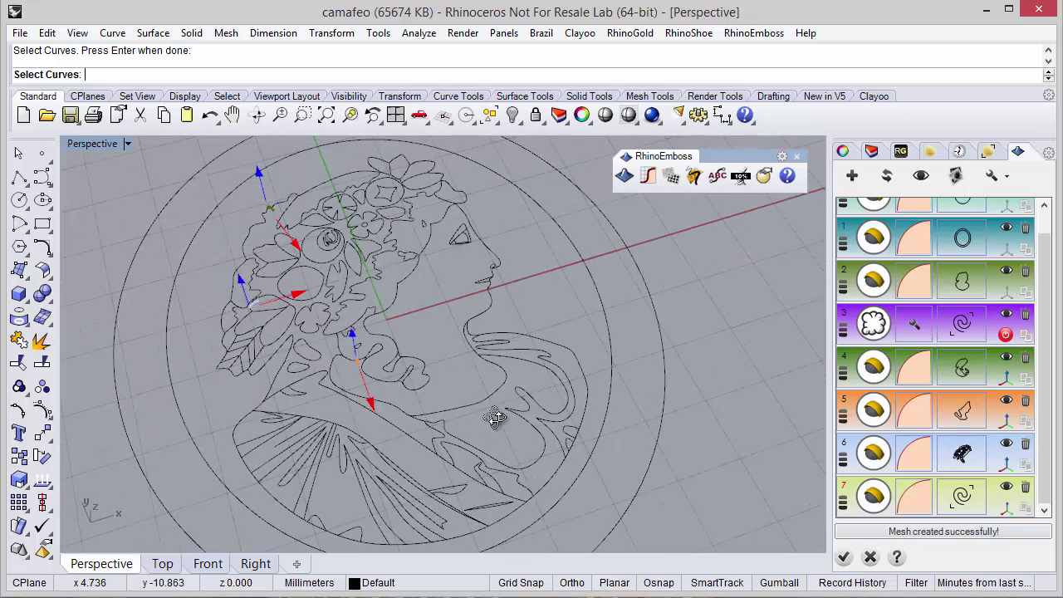
pyautogui.scroll(3, 483, 207)
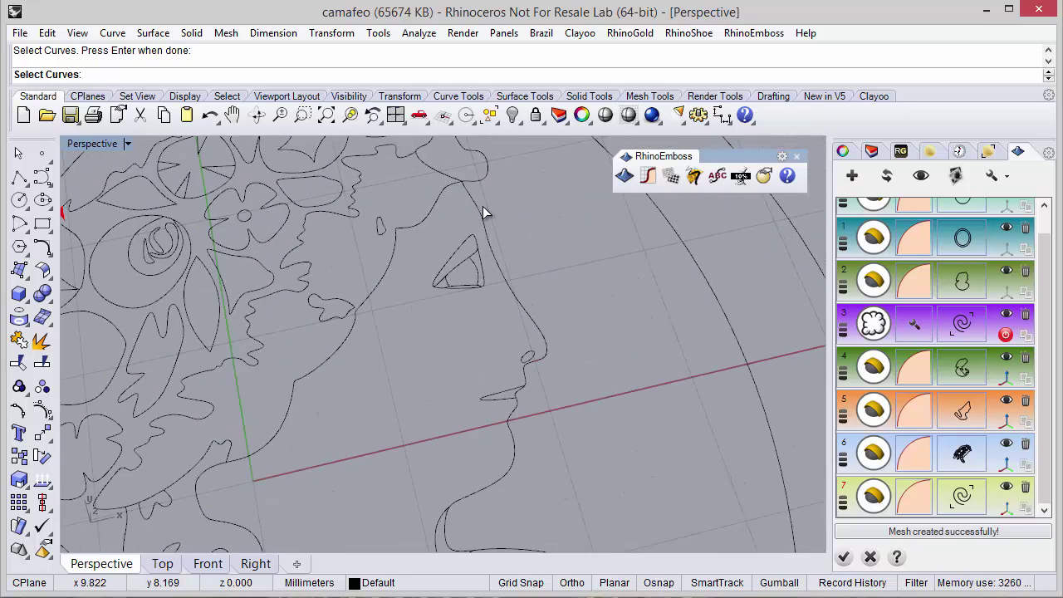
pyautogui.click(483, 273)
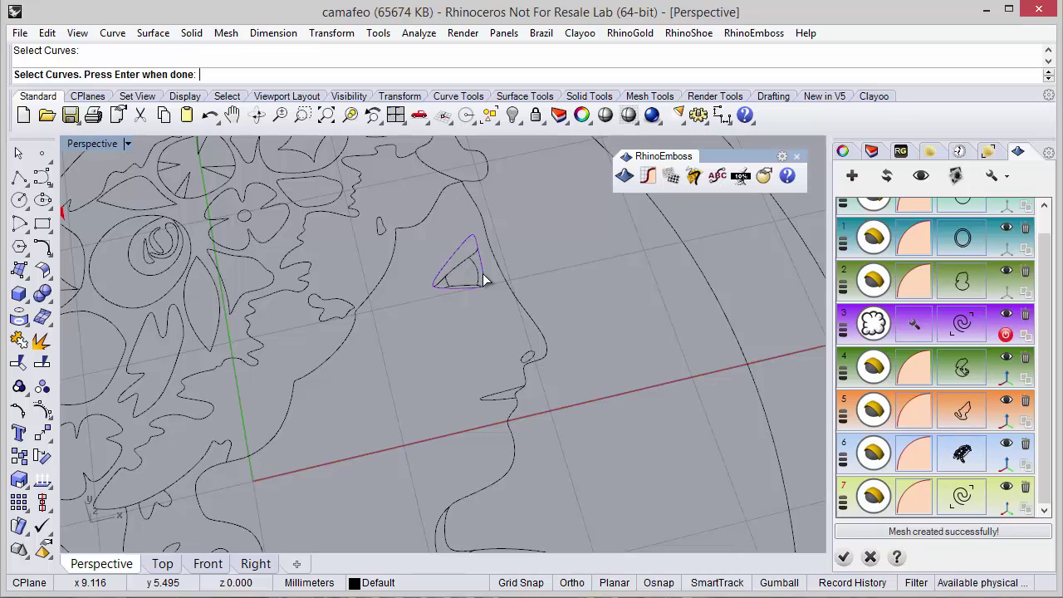
pyautogui.click(510, 396)
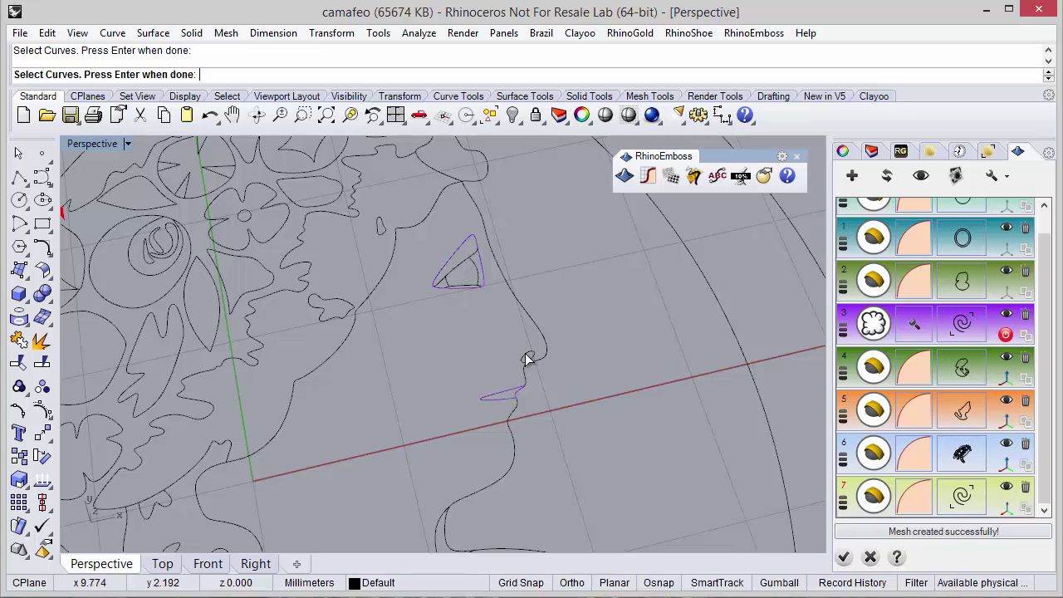
pyautogui.press('Return')
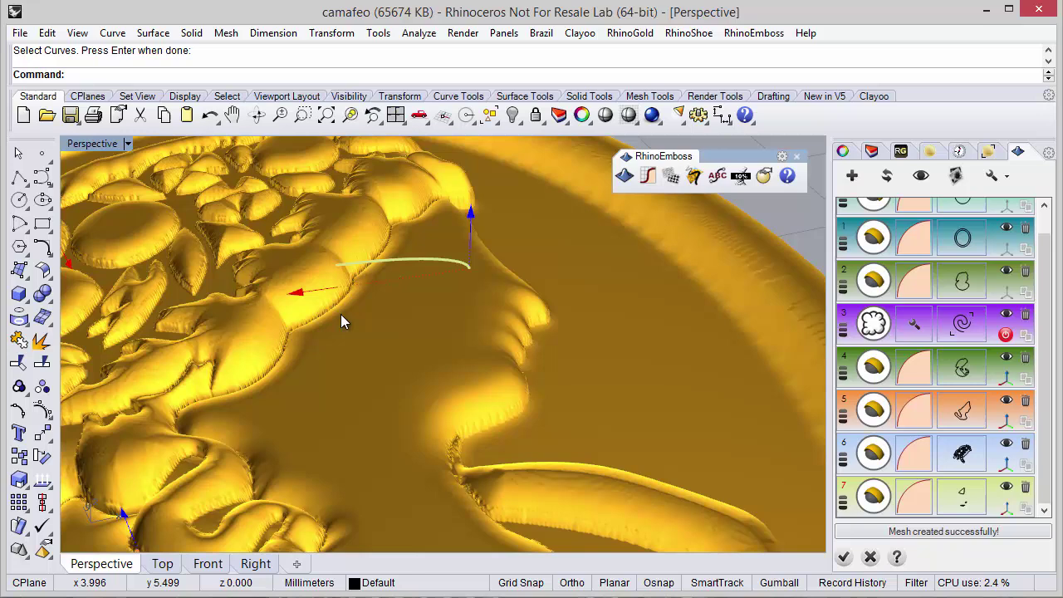
pyautogui.moveTo(312, 296); pyautogui.dragTo(473, 239)
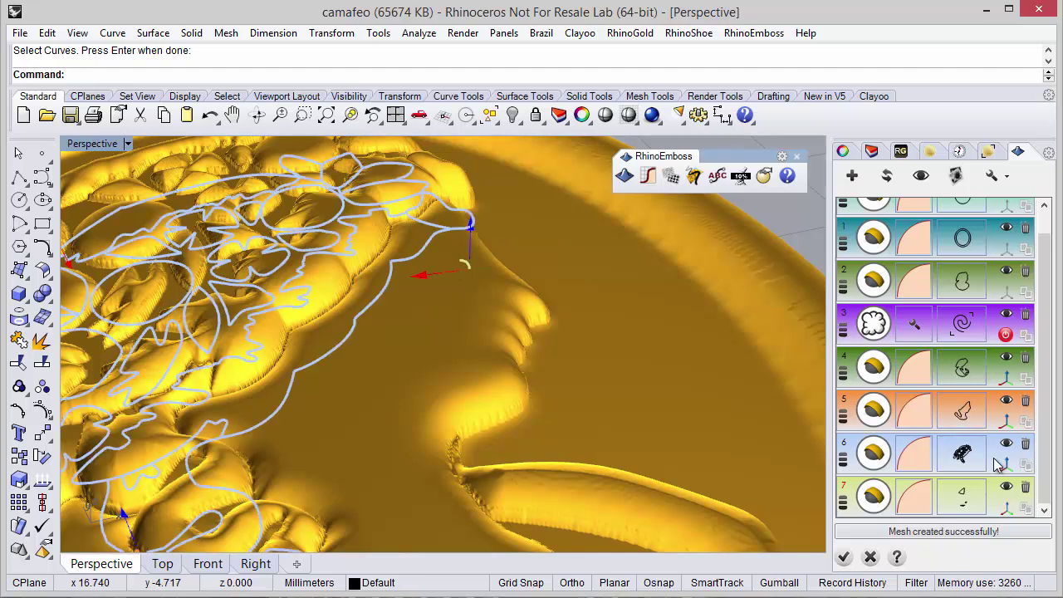
# - Set operation 7's emboss style to Subtract and regenerate the mesh
pyautogui.click(923, 508)
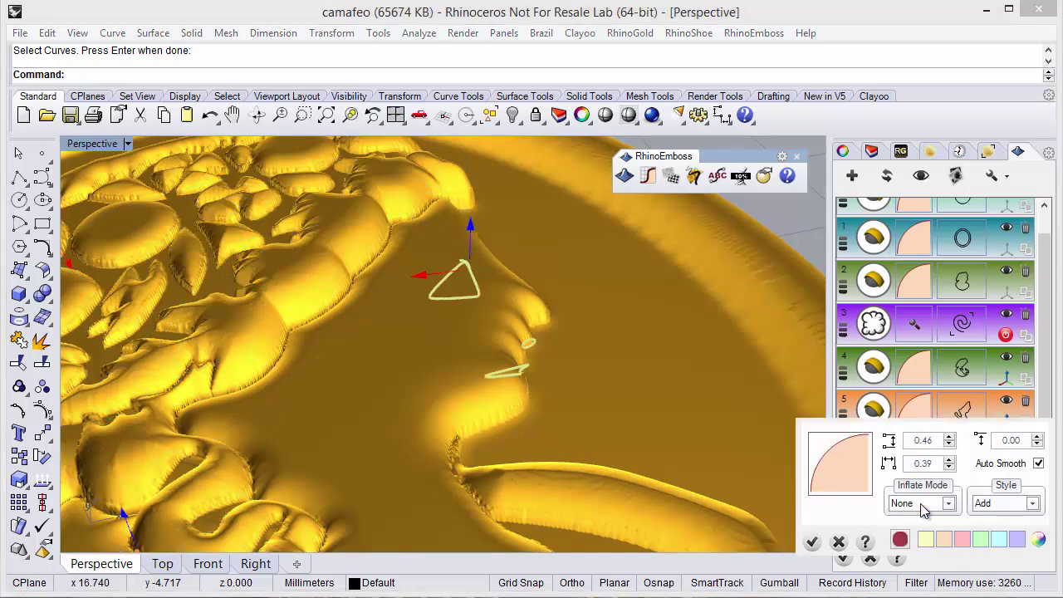
pyautogui.click(984, 505)
pyautogui.click(995, 525)
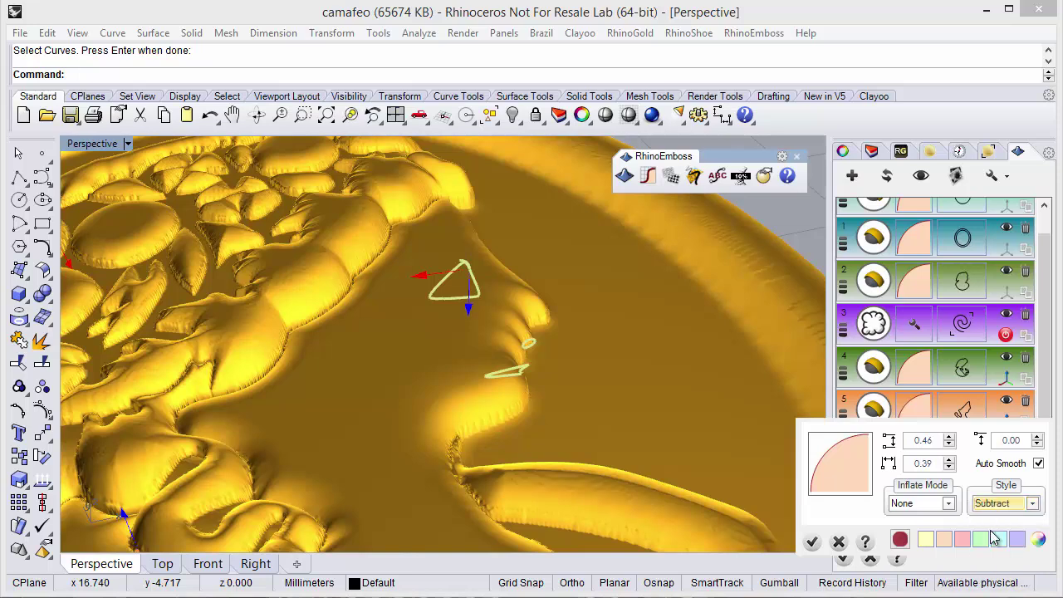
pyautogui.click(812, 542)
pyautogui.scroll(-6, 635, 468)
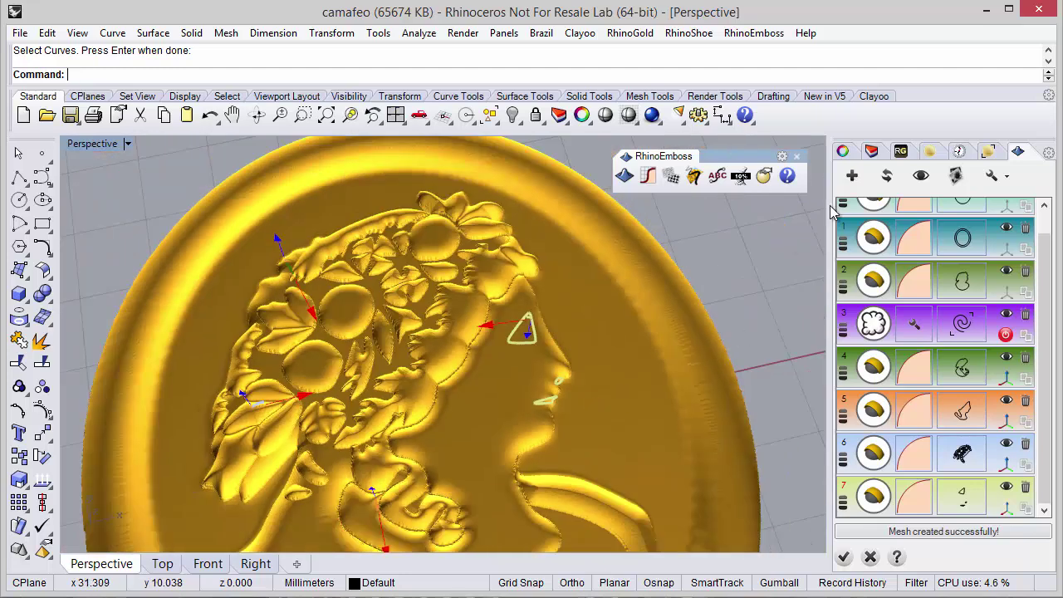
pyautogui.click(894, 183)
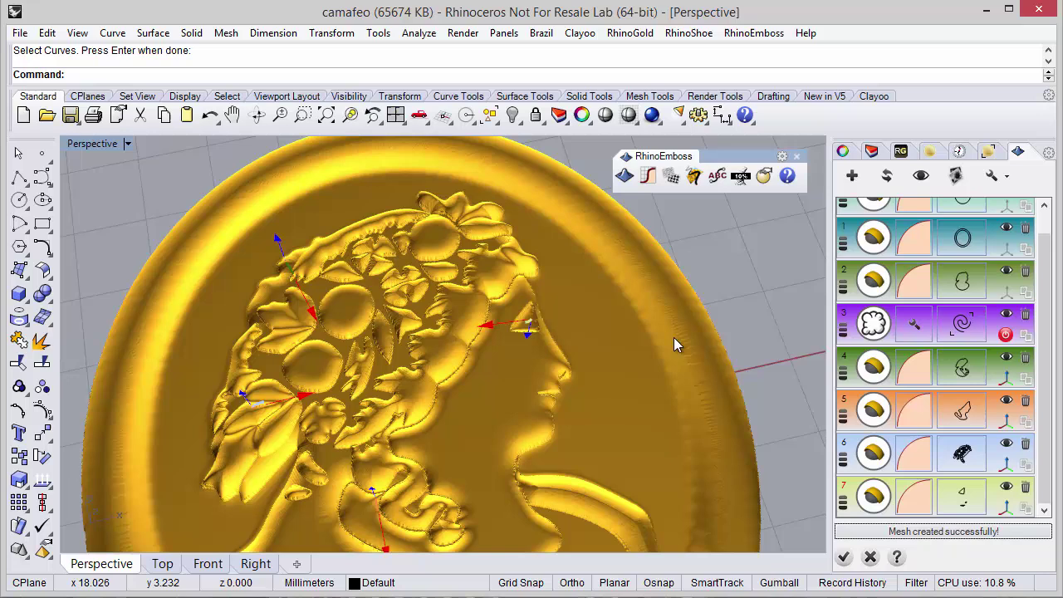
# - Add emboss operation 8 using the eye outline curves picked from overlapping candidates
pyautogui.moveTo(671, 326); pyautogui.dragTo(548, 378, button='right')
pyautogui.moveTo(1004, 467)
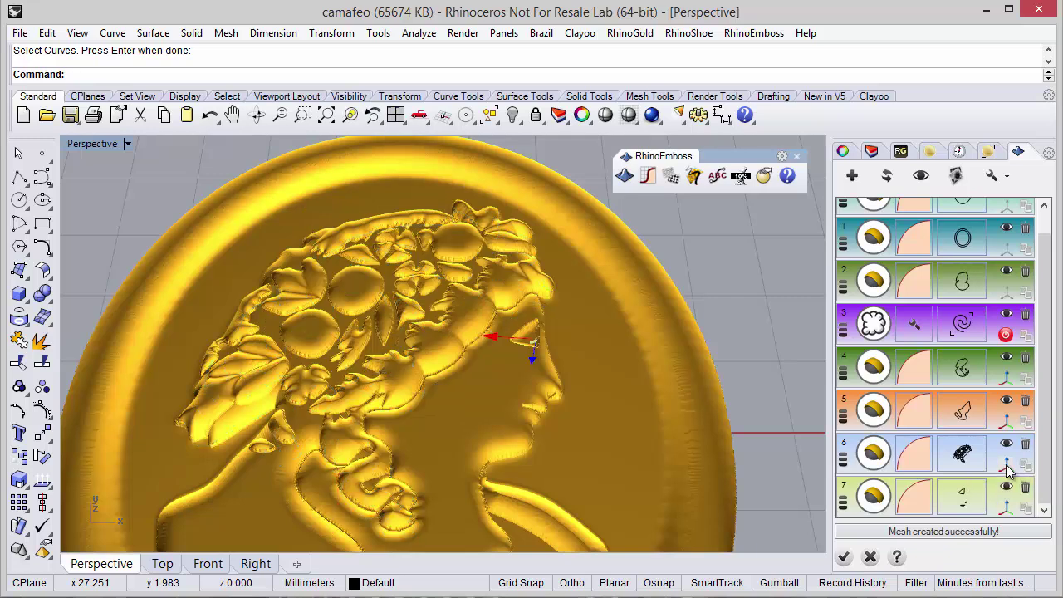
pyautogui.moveTo(719, 442); pyautogui.dragTo(694, 448, button='right')
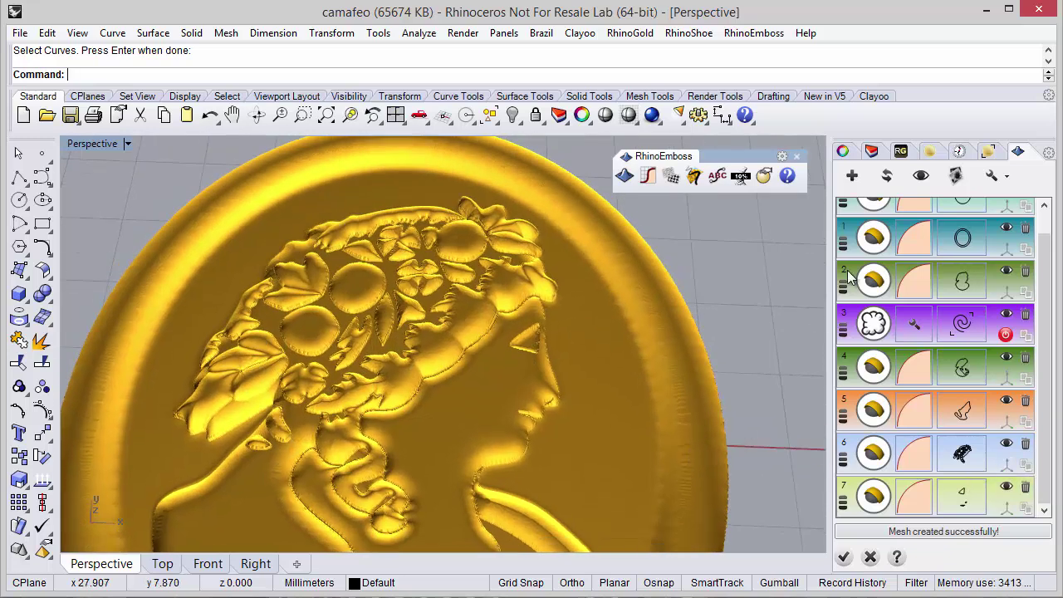
pyautogui.click(853, 176)
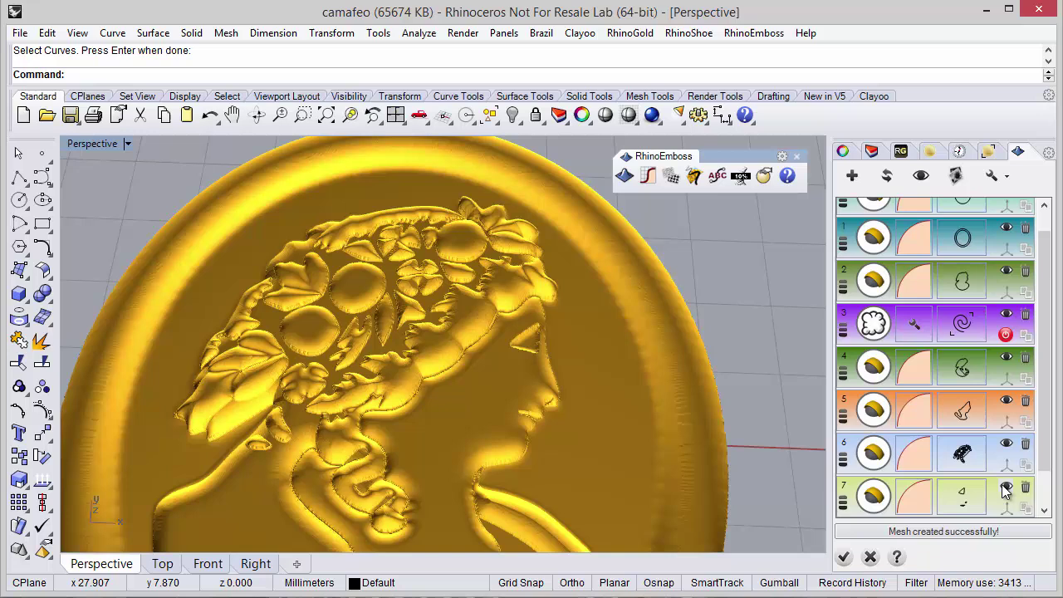
pyautogui.scroll(-1, 1042, 469)
pyautogui.click(959, 508)
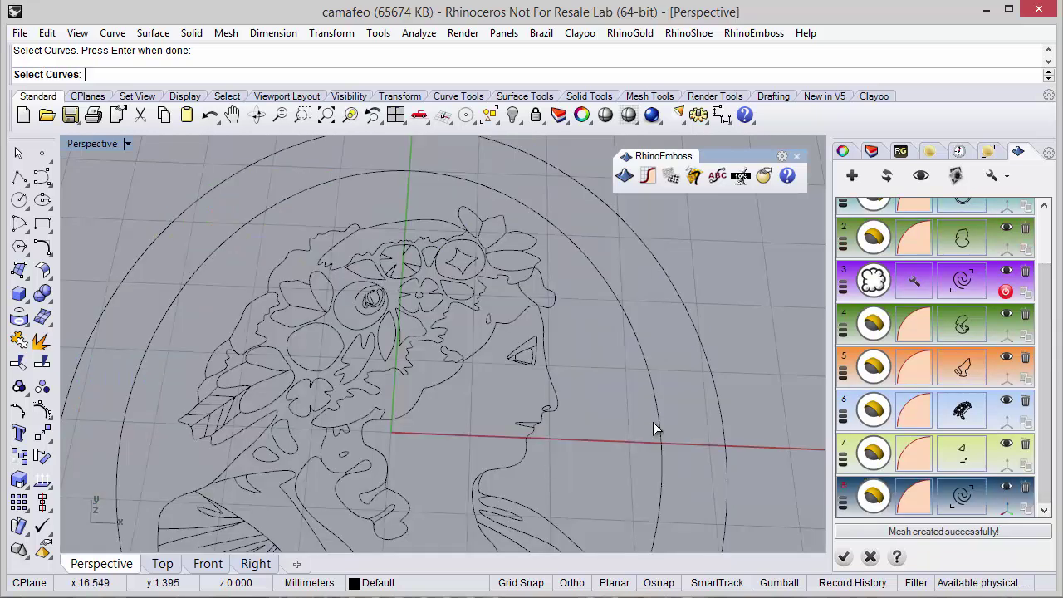
pyautogui.click(532, 360)
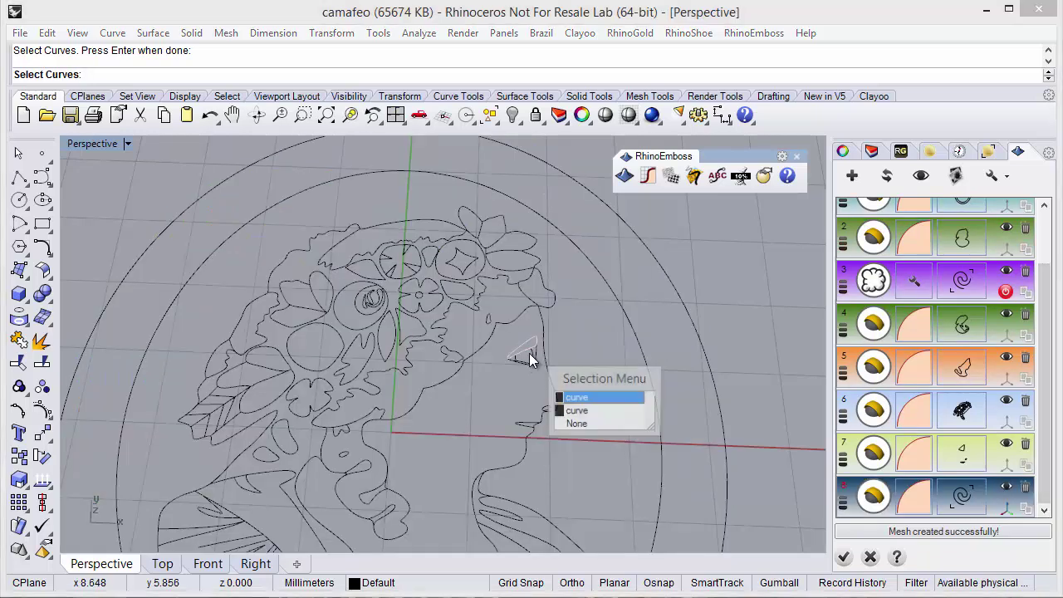
pyautogui.click(579, 403)
pyautogui.scroll(5, 524, 373)
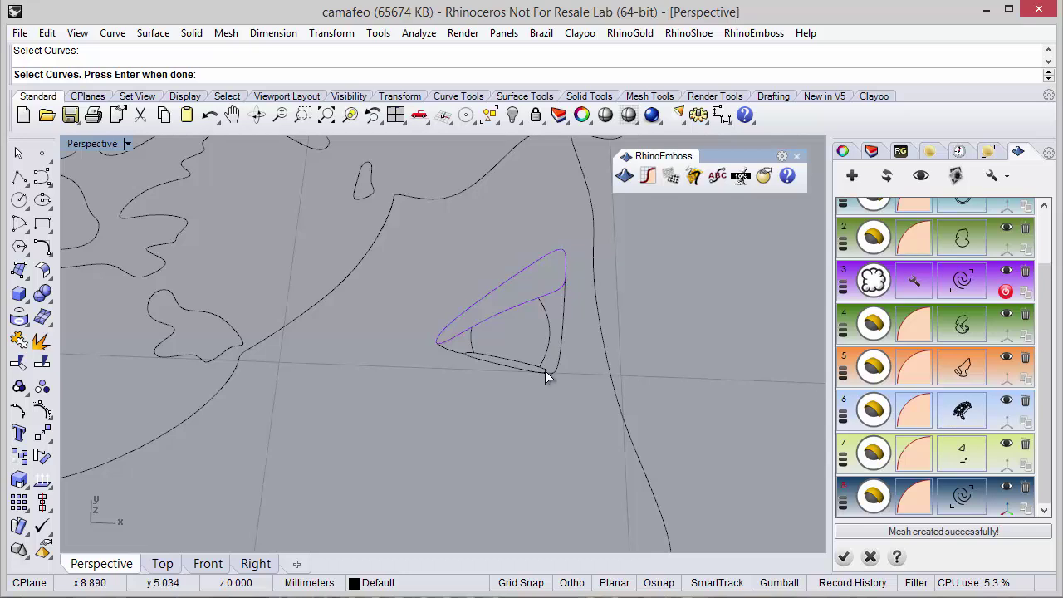
pyautogui.click(544, 370)
pyautogui.press('Escape')
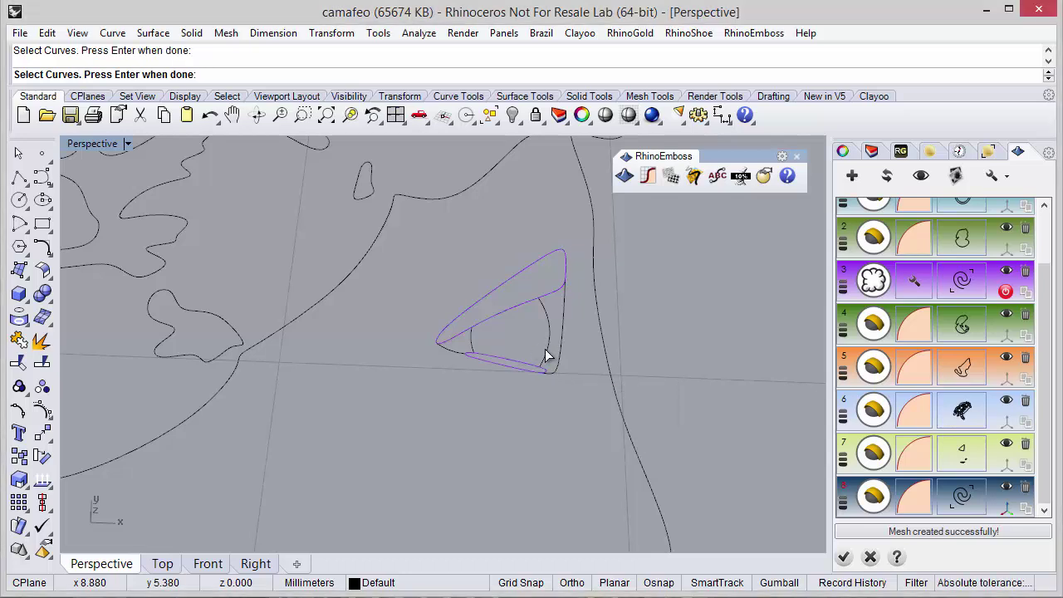
pyautogui.press('Return')
# - Lower the eye relief height to about 1.48 and regenerate the emboss mesh
pyautogui.scroll(-5, 531, 362)
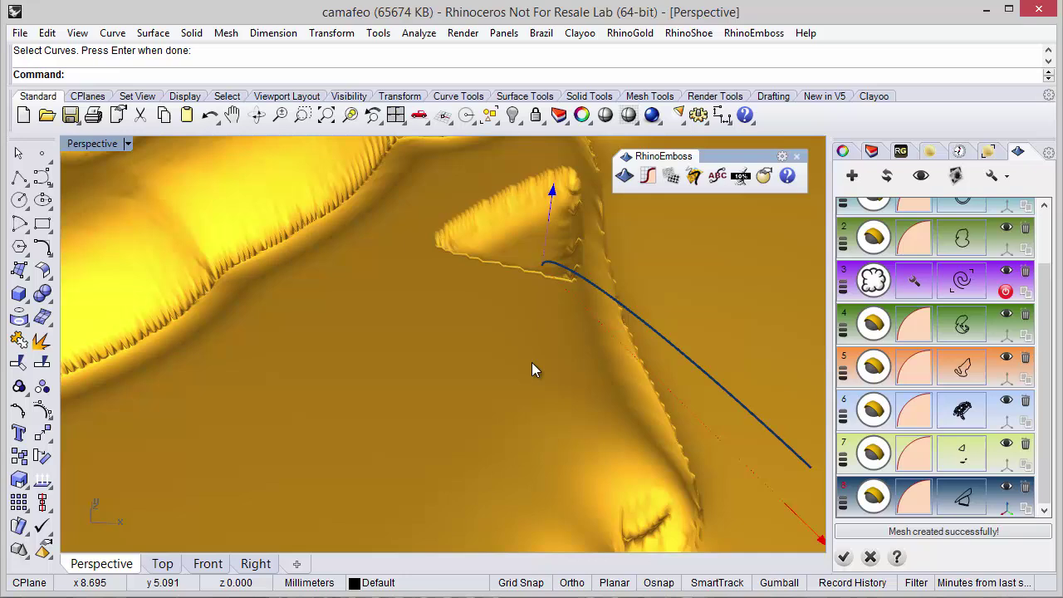
pyautogui.moveTo(629, 388); pyautogui.dragTo(581, 318)
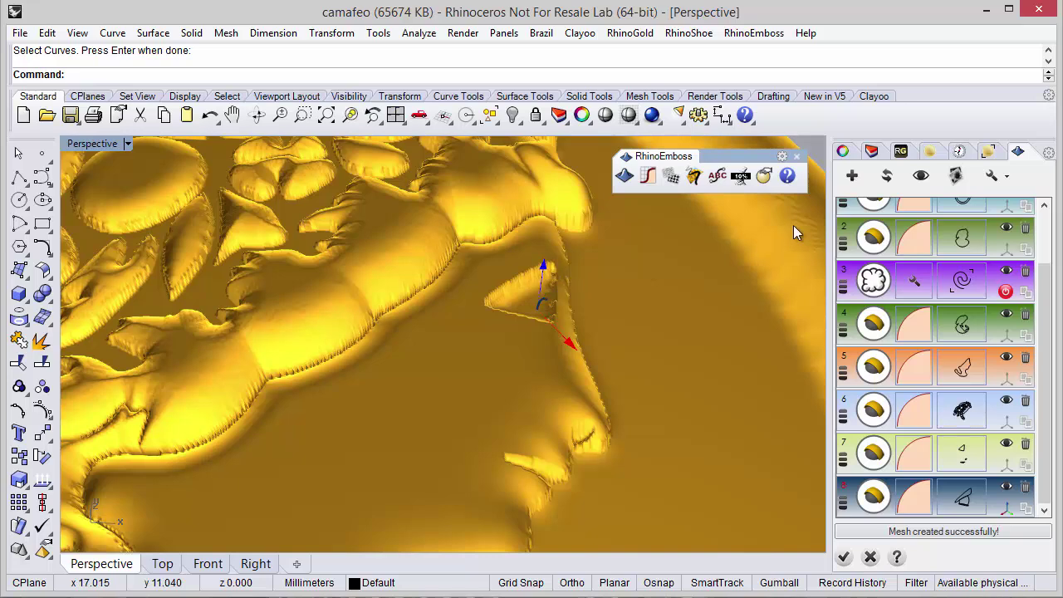
pyautogui.click(885, 188)
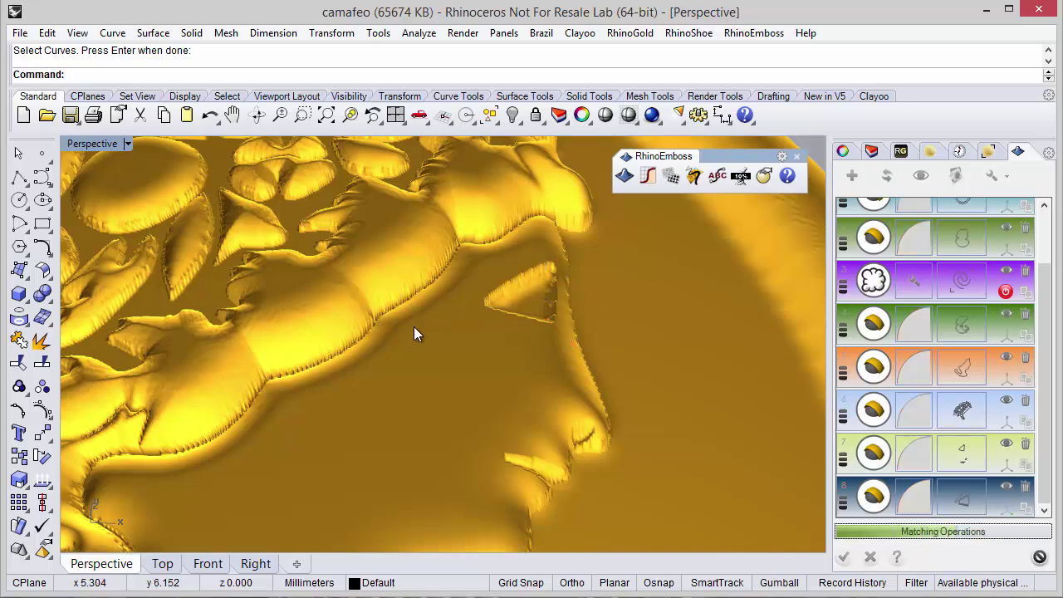
pyautogui.scroll(-5, 448, 317)
pyautogui.scroll(2, 420, 491)
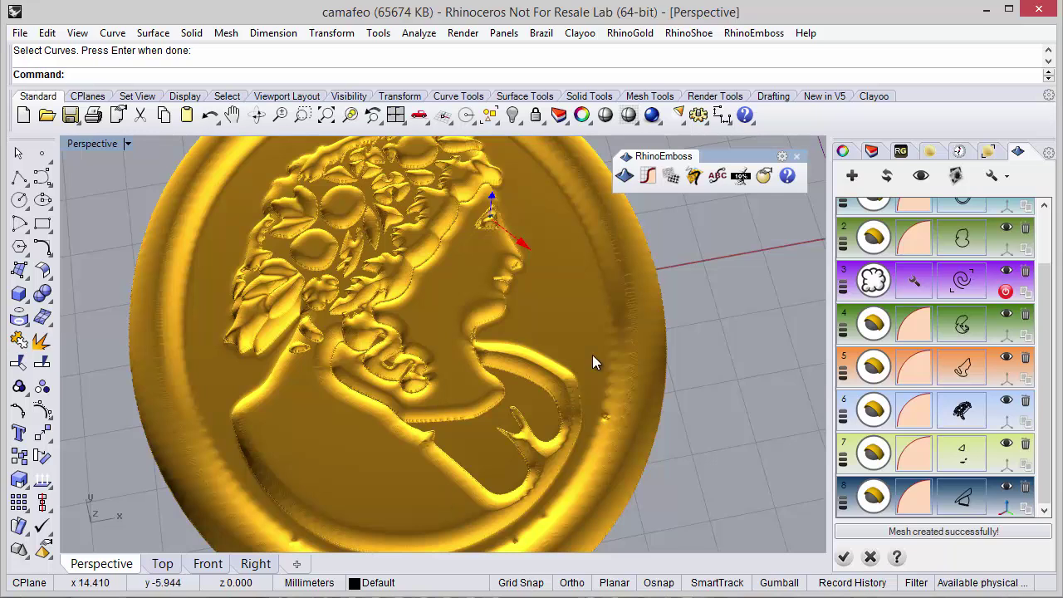
# - Regenerate the gold coin mesh from all eight emboss operations and tilt the view to inspect it
pyautogui.moveTo(590, 363); pyautogui.dragTo(508, 303, button='right')
pyautogui.scroll(8, 506, 293)
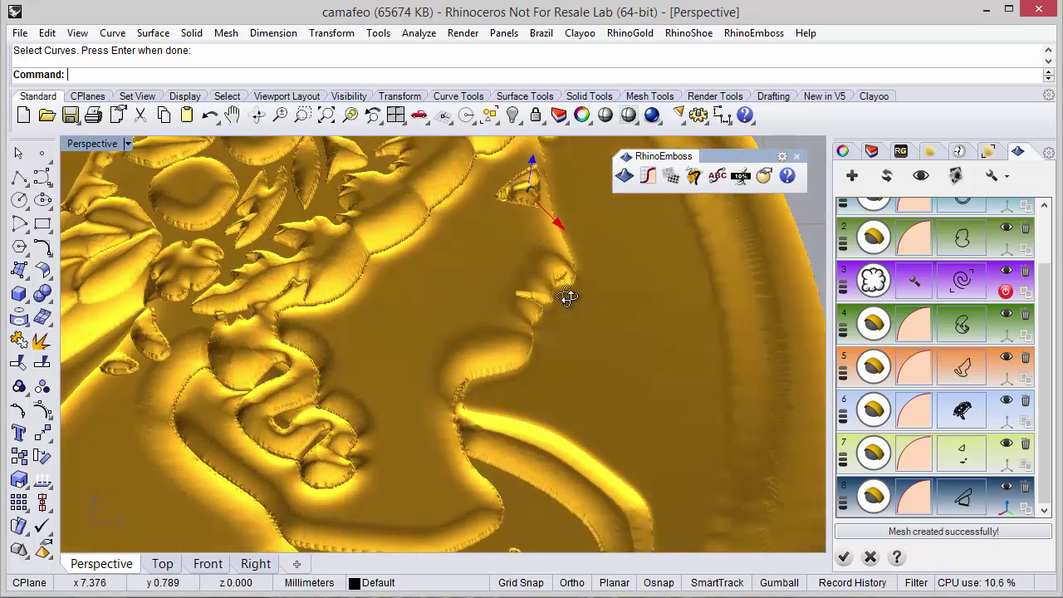
pyautogui.moveTo(549, 235); pyautogui.dragTo(584, 221, button='right')
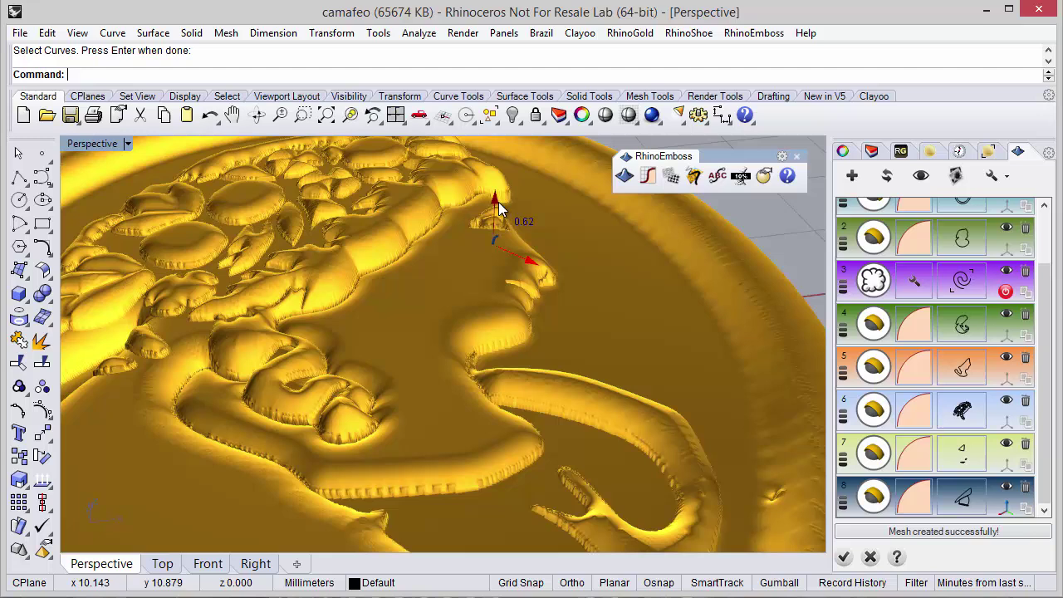
pyautogui.click(886, 175)
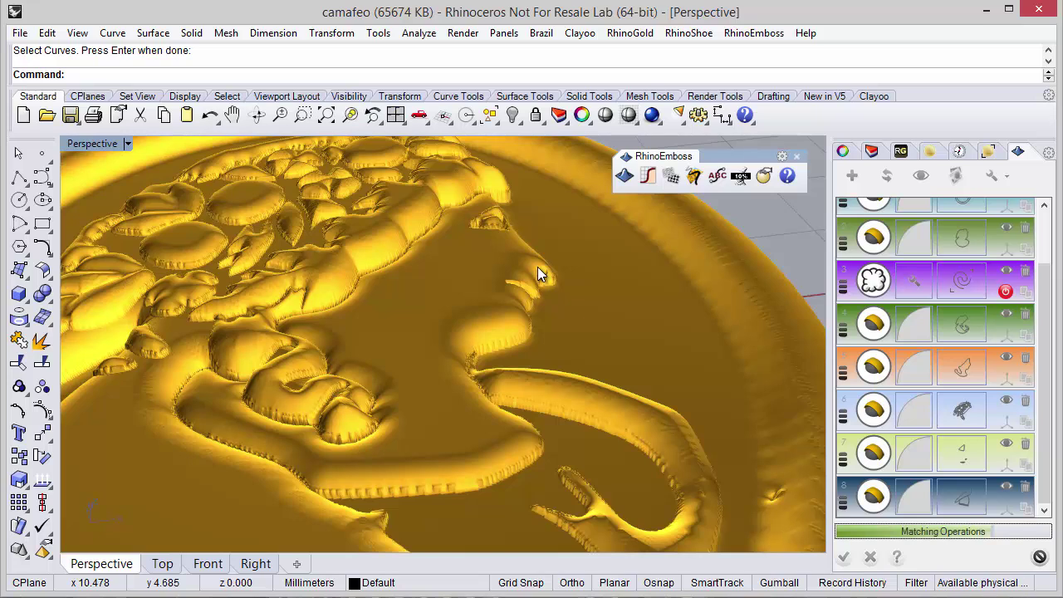
pyautogui.scroll(-5, 448, 263)
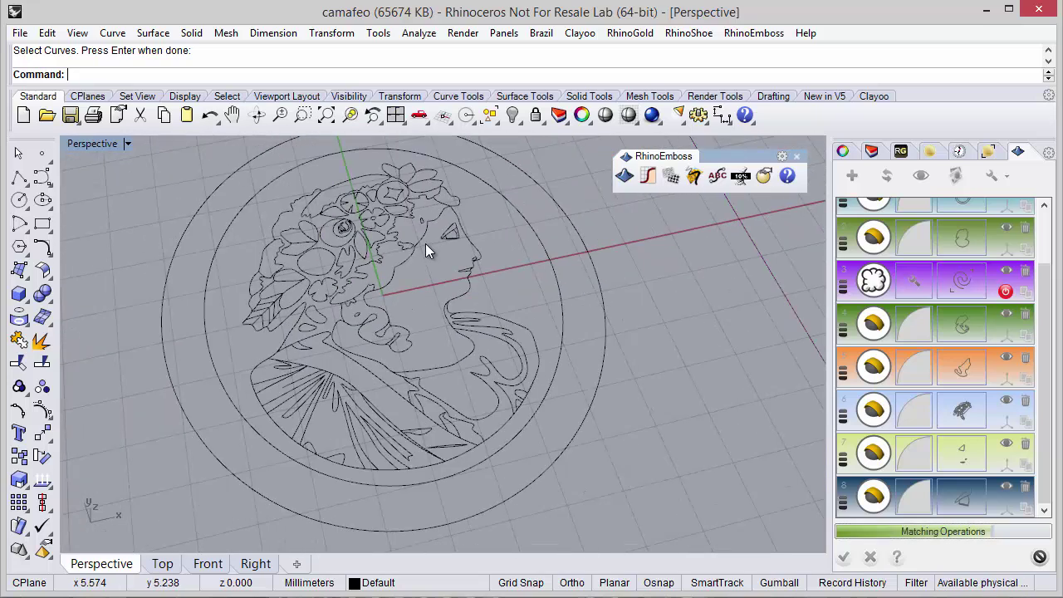
pyautogui.scroll(-1, 436, 296)
pyautogui.scroll(1, 362, 277)
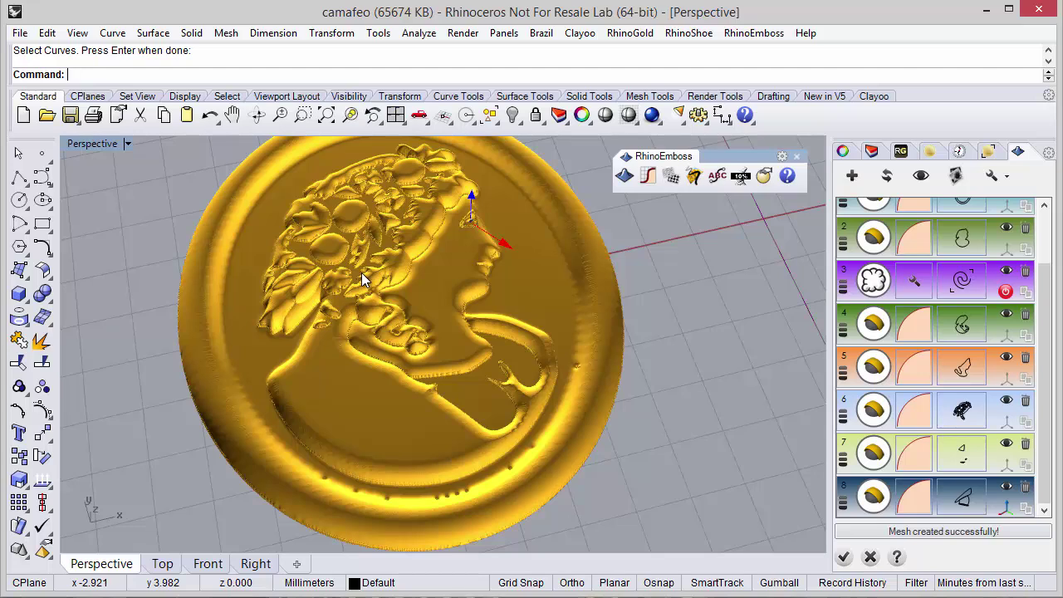
pyautogui.moveTo(344, 384); pyautogui.dragTo(364, 377, button='right')
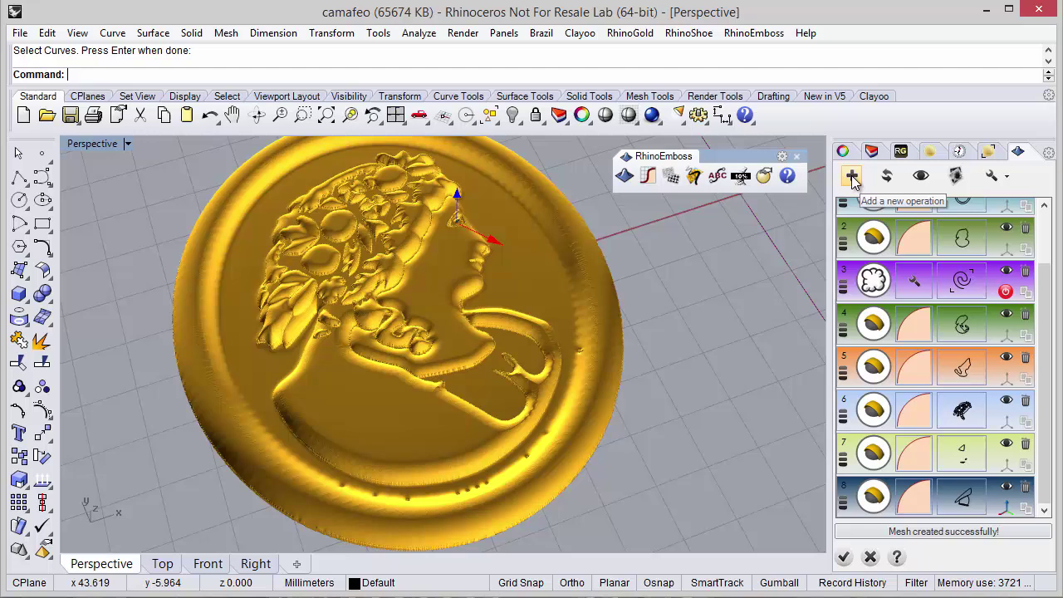
# - Assign the Group10 drapery and Group11 bust curves to emboss operation 9
pyautogui.scroll(-1, 1049, 403)
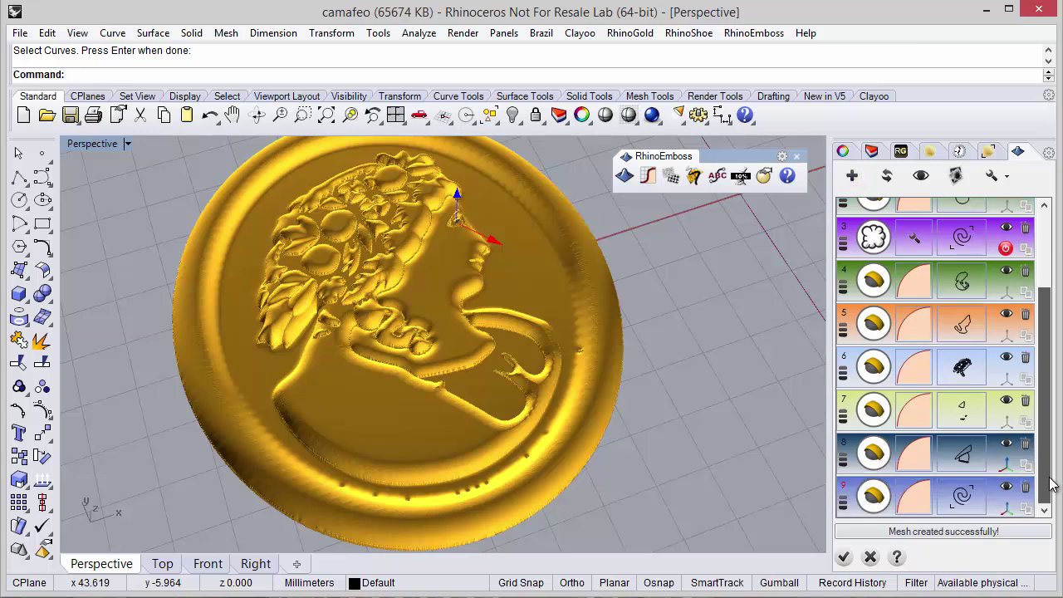
pyautogui.click(963, 496)
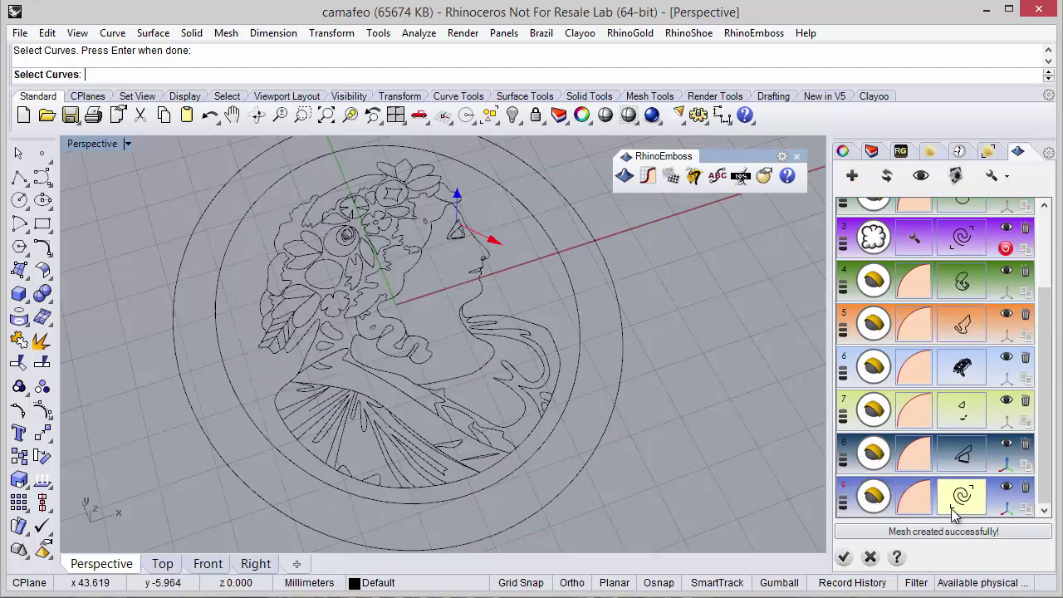
pyautogui.click(410, 463)
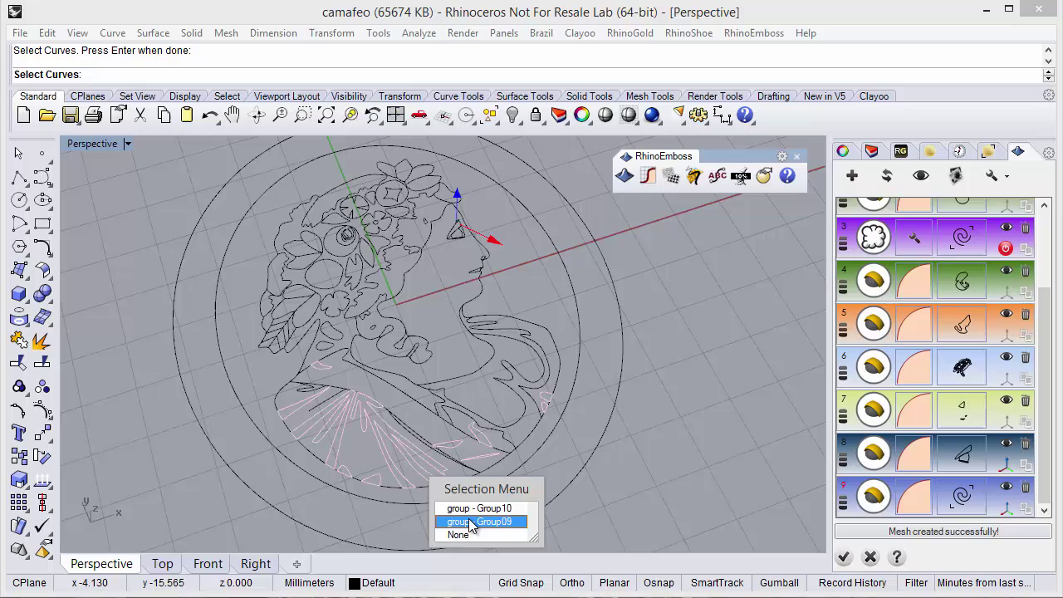
pyautogui.click(471, 508)
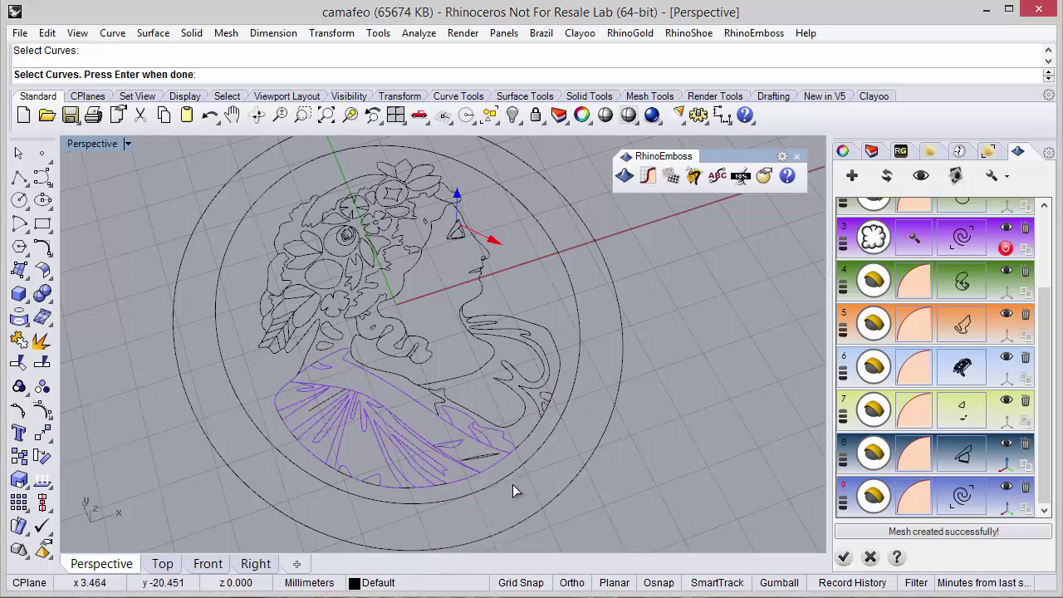
pyautogui.click(542, 399)
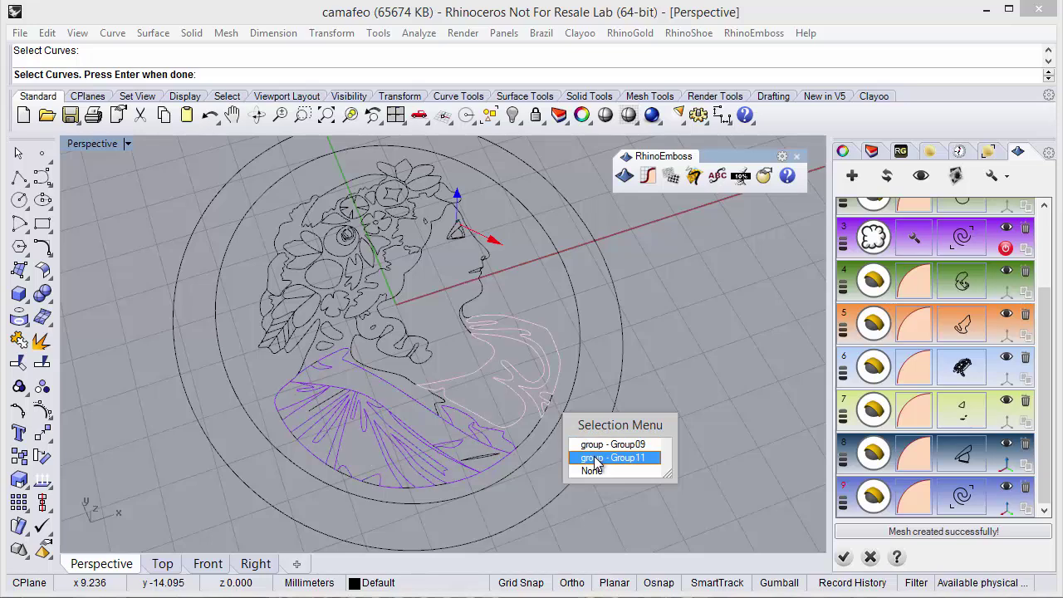
pyautogui.click(594, 459)
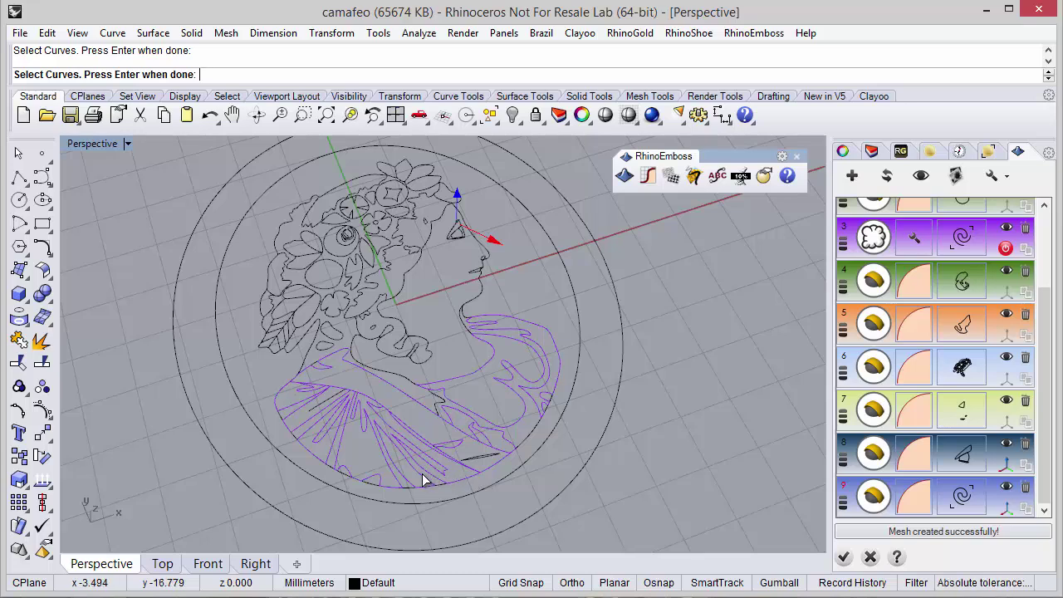
pyautogui.press('Return')
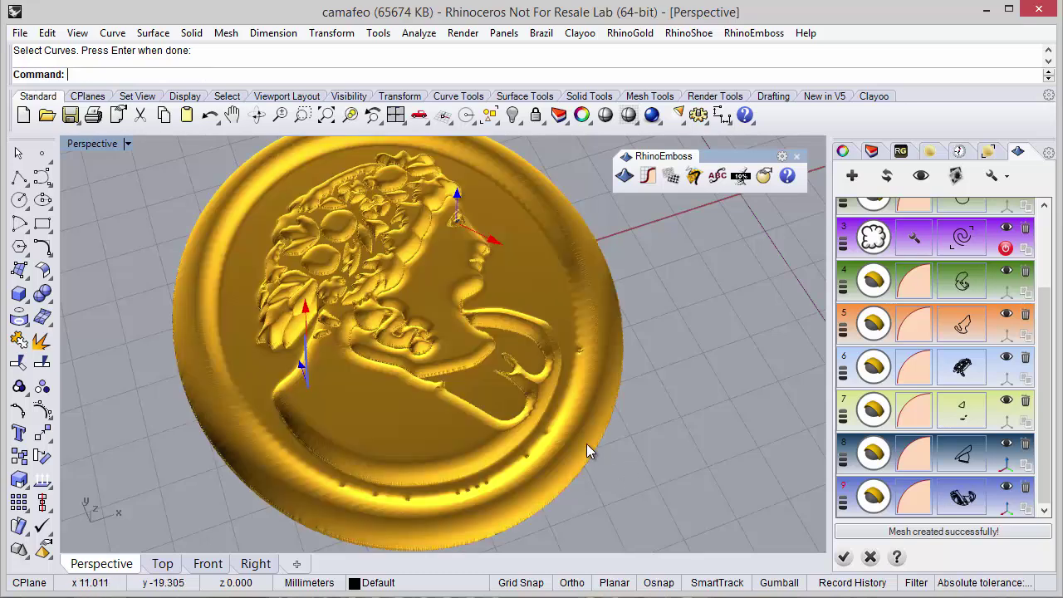
# - Rebuild the relief with operation 9 and orbit to inspect the raised drapery folds
pyautogui.moveTo(586, 444); pyautogui.dragTo(589, 392, button='right')
pyautogui.moveTo(411, 393); pyautogui.dragTo(436, 393, button='right')
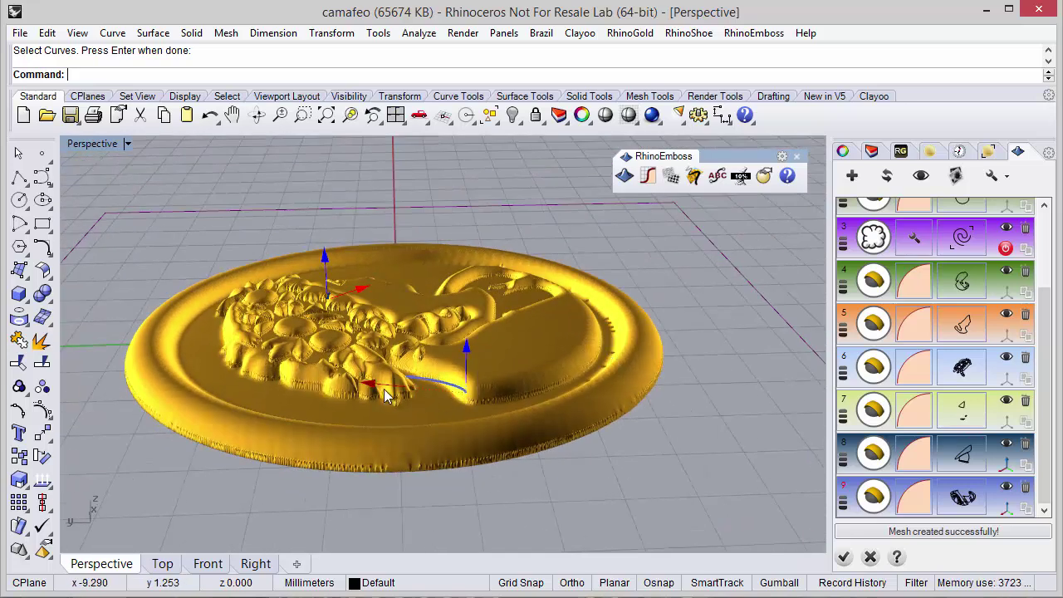
pyautogui.click(411, 390)
pyautogui.click(889, 177)
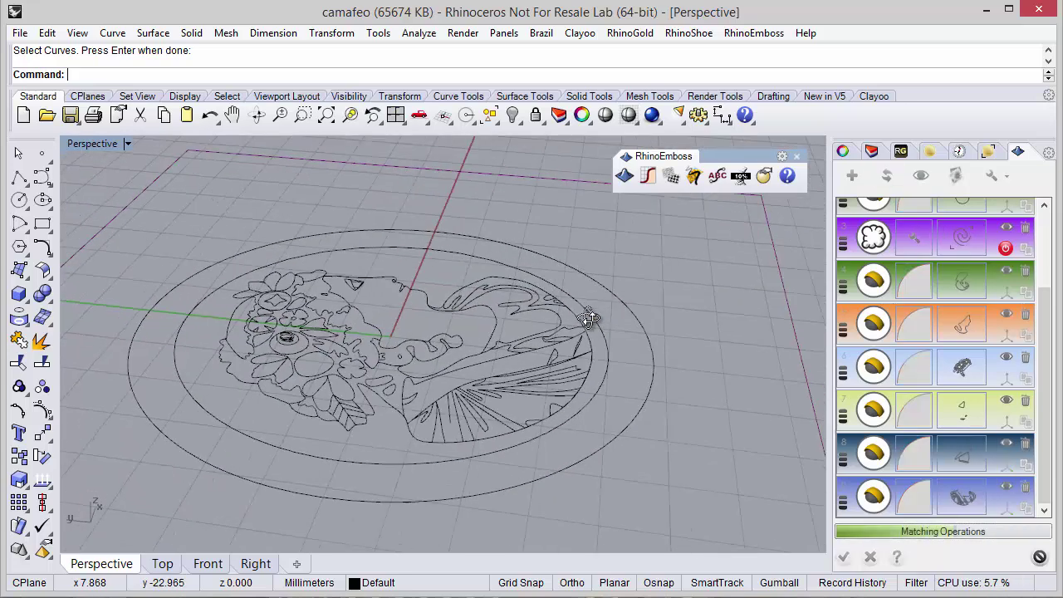
pyautogui.moveTo(587, 318); pyautogui.dragTo(387, 410, button='right')
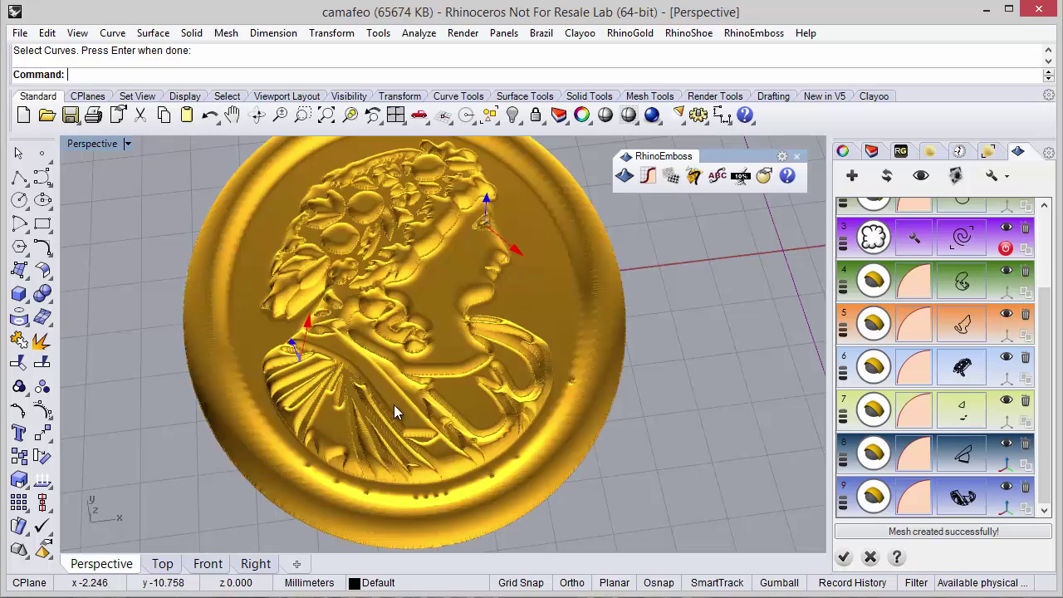
pyautogui.moveTo(394, 404); pyautogui.dragTo(750, 325, button='right')
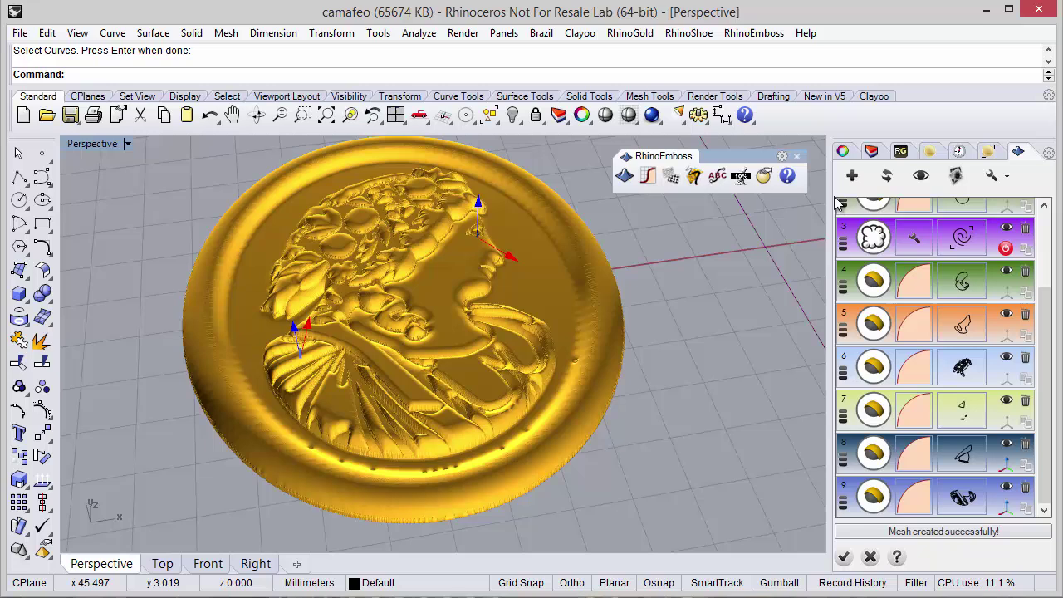
# - Assign the drapery lines, a small curl and a few flower curves to emboss operation 10
pyautogui.moveTo(1047, 372); pyautogui.dragTo(1048, 397)
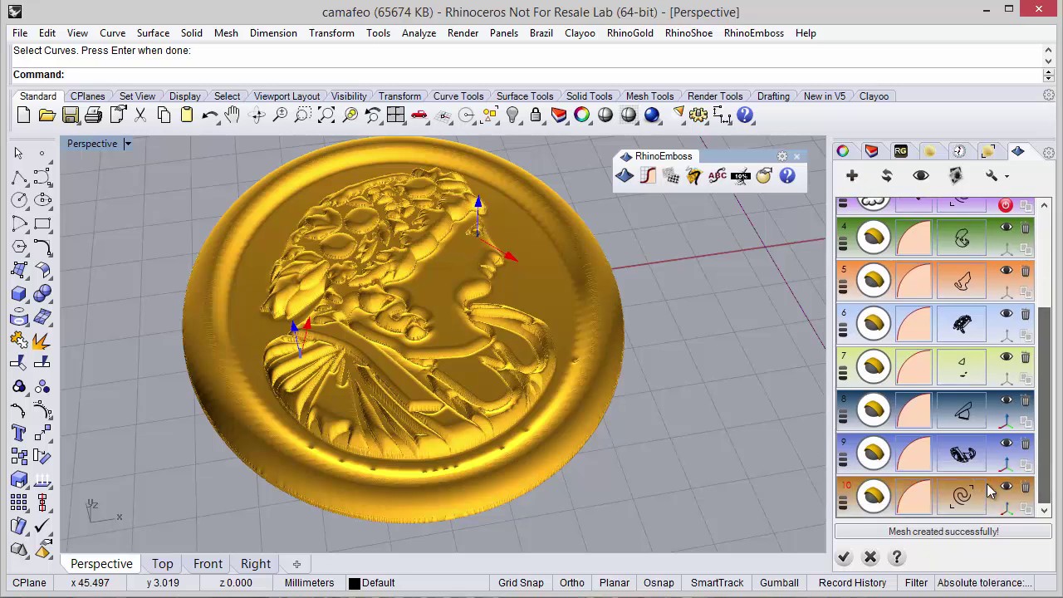
pyautogui.click(955, 497)
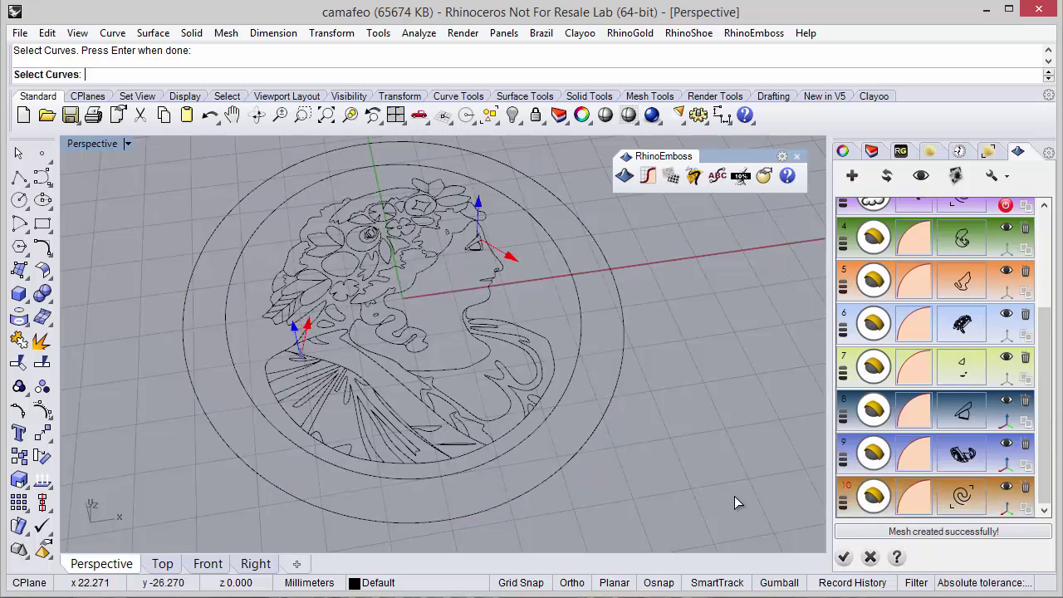
pyautogui.click(368, 444)
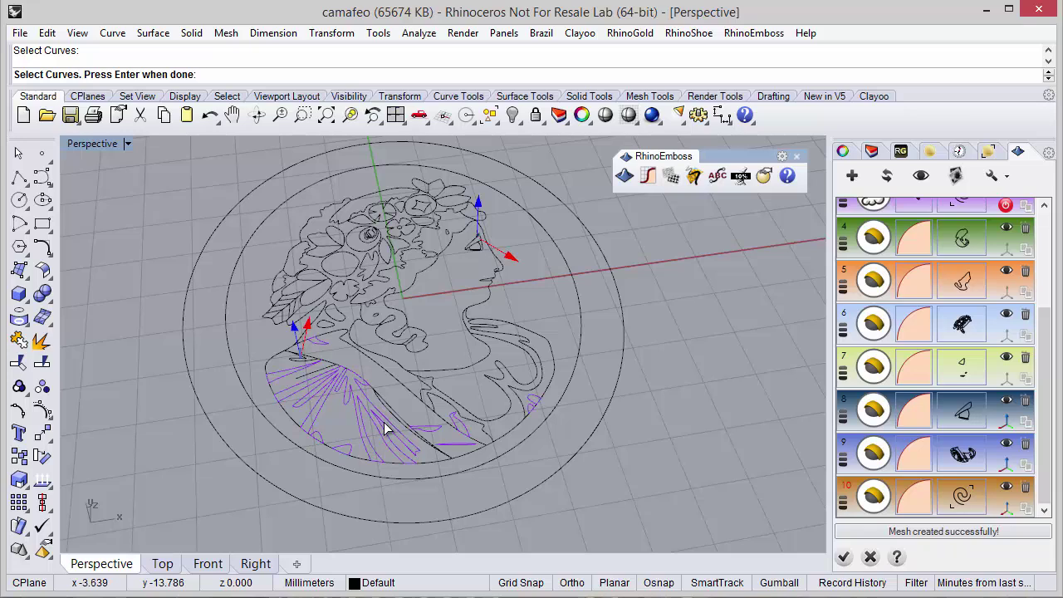
pyautogui.click(532, 370)
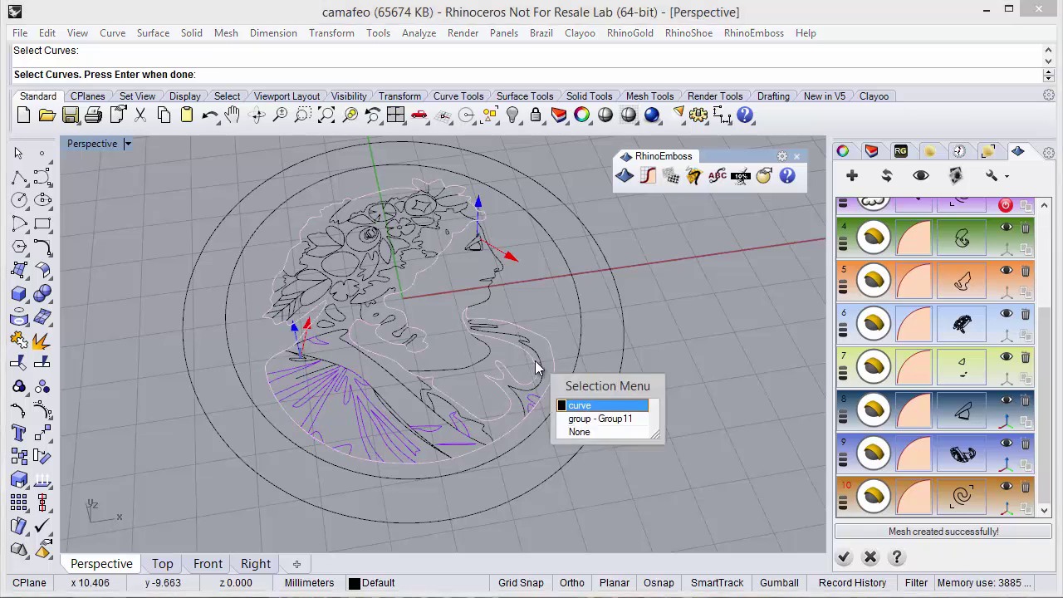
pyautogui.click(587, 432)
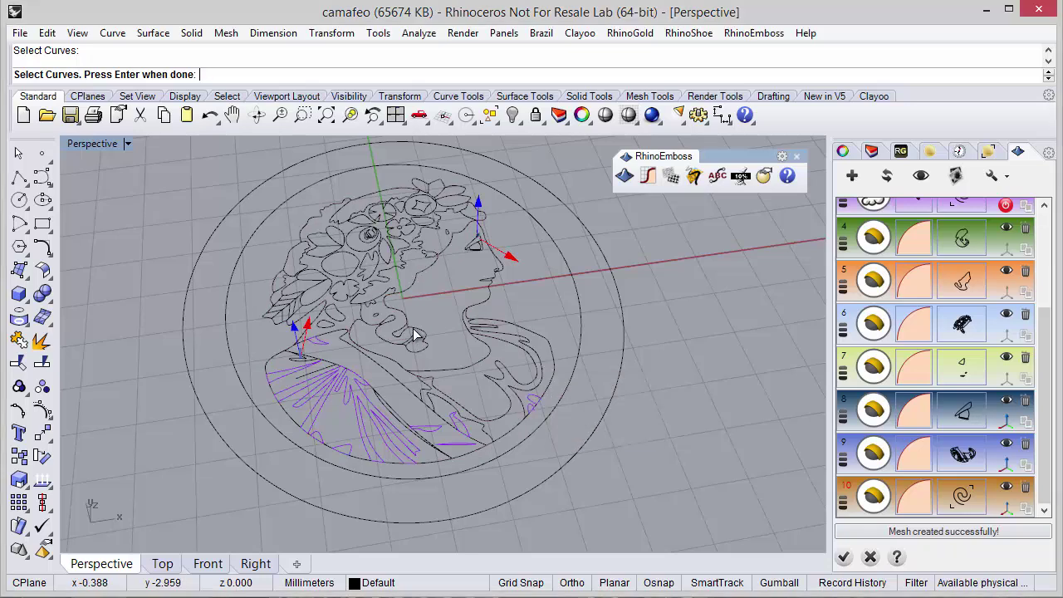
pyautogui.click(372, 237)
pyautogui.click(395, 236)
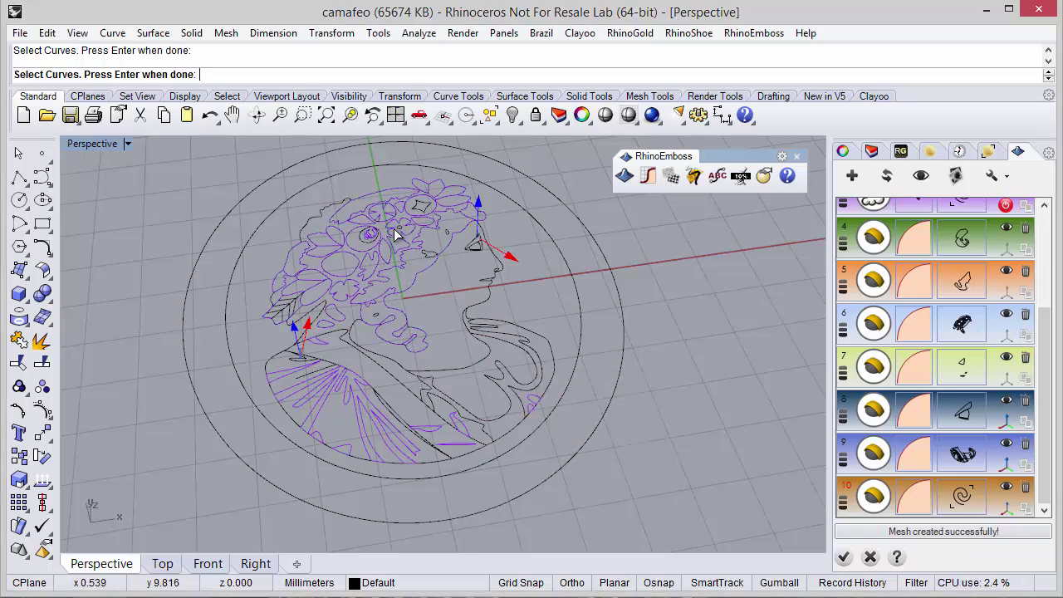
pyautogui.keyDown('ctrl'); pyautogui.click(408, 232); pyautogui.keyUp('ctrl')
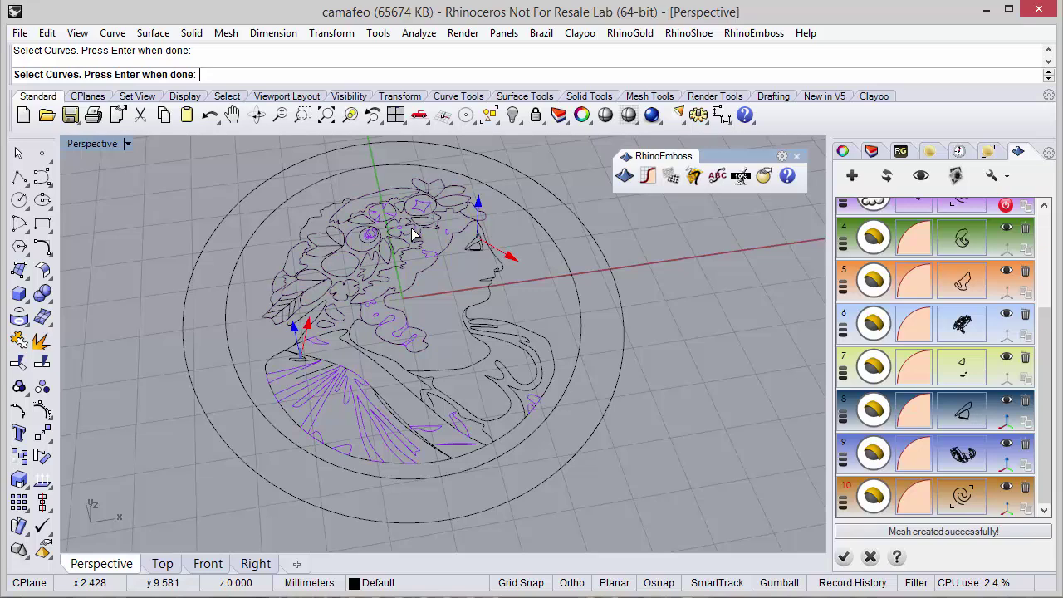
pyautogui.scroll(3, 398, 236)
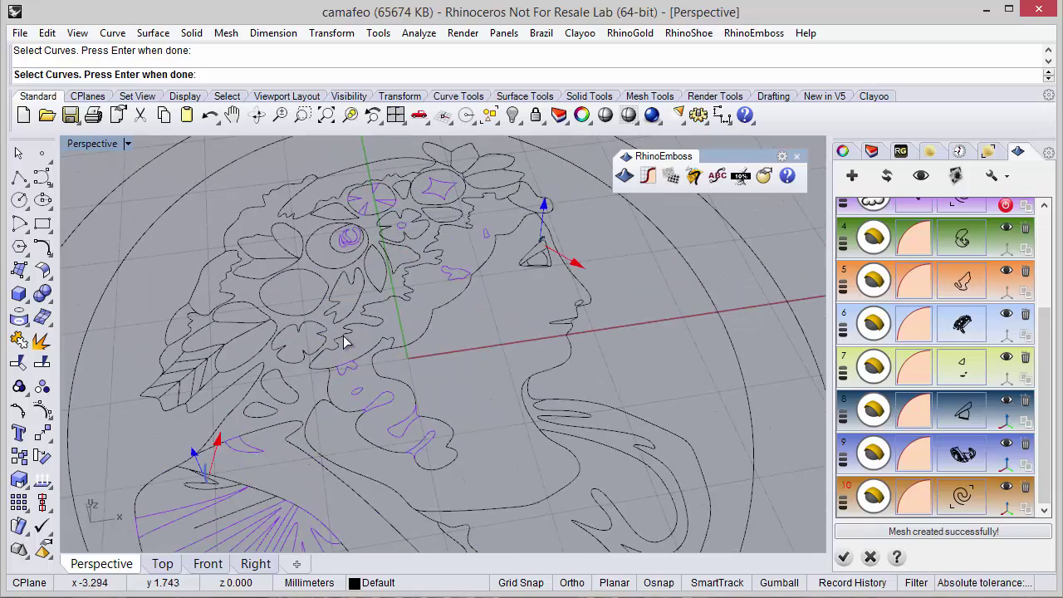
pyautogui.scroll(-3, 362, 330)
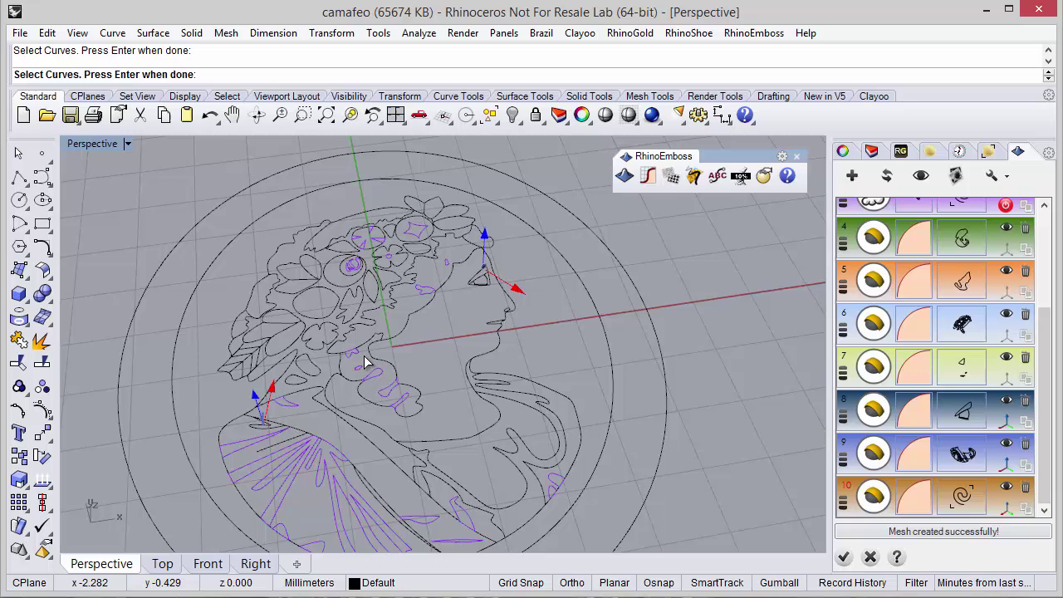
pyautogui.press('Return')
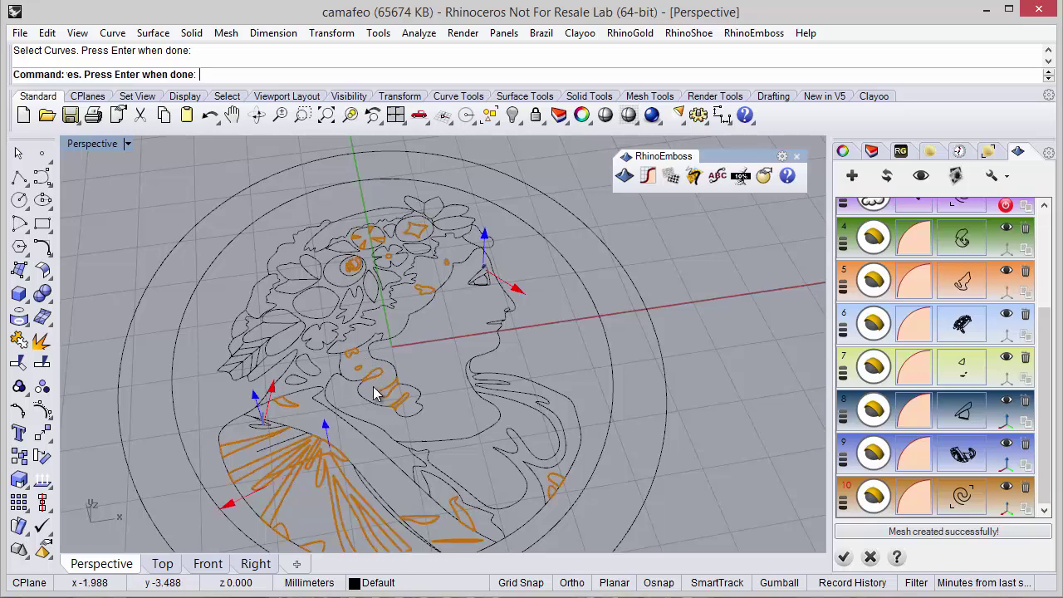
pyautogui.moveTo(376, 390); pyautogui.dragTo(400, 336, button='right')
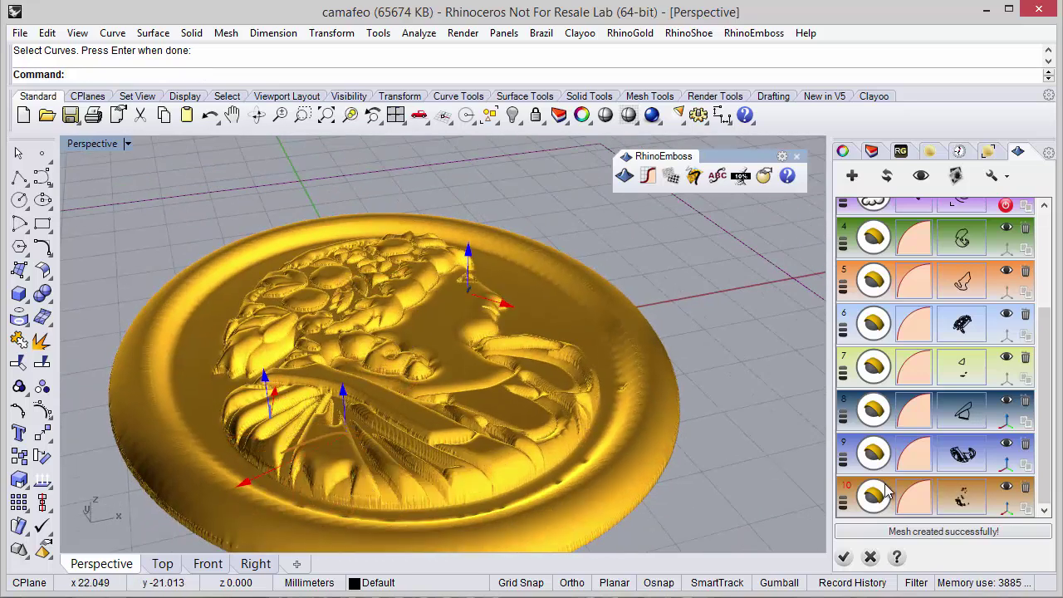
# - Give operation 10 a carving style with its profile value lowered two steps
pyautogui.click(924, 505)
pyautogui.click(992, 503)
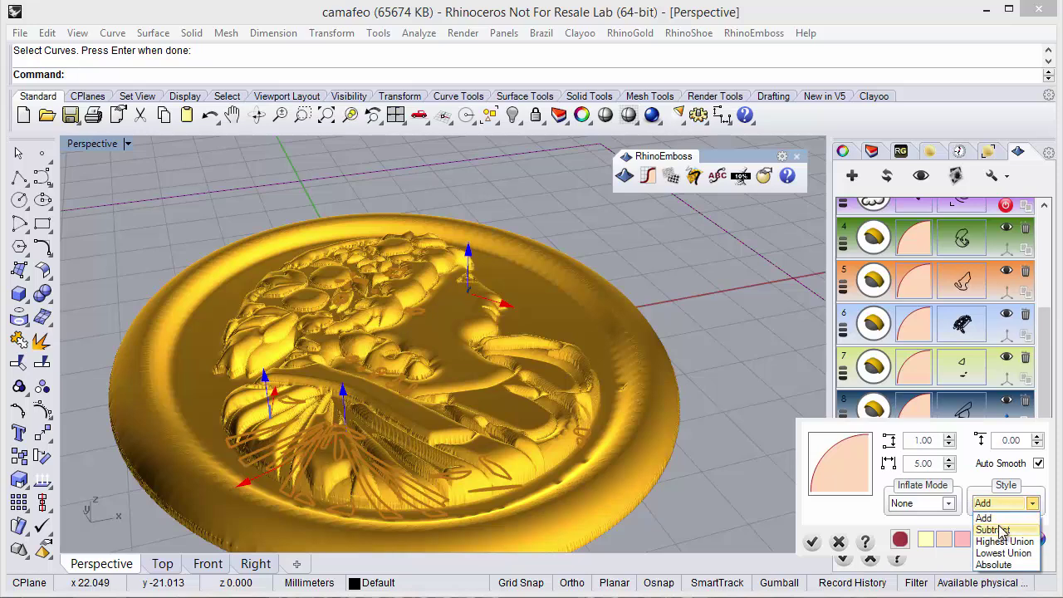
pyautogui.click(1002, 530)
pyautogui.click(949, 468)
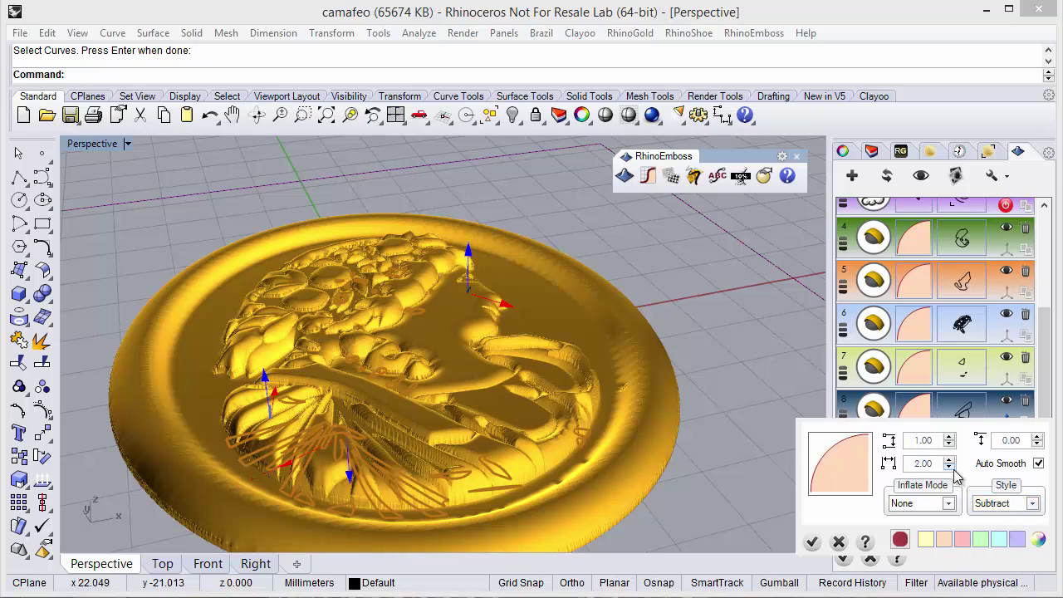
pyautogui.click(950, 468)
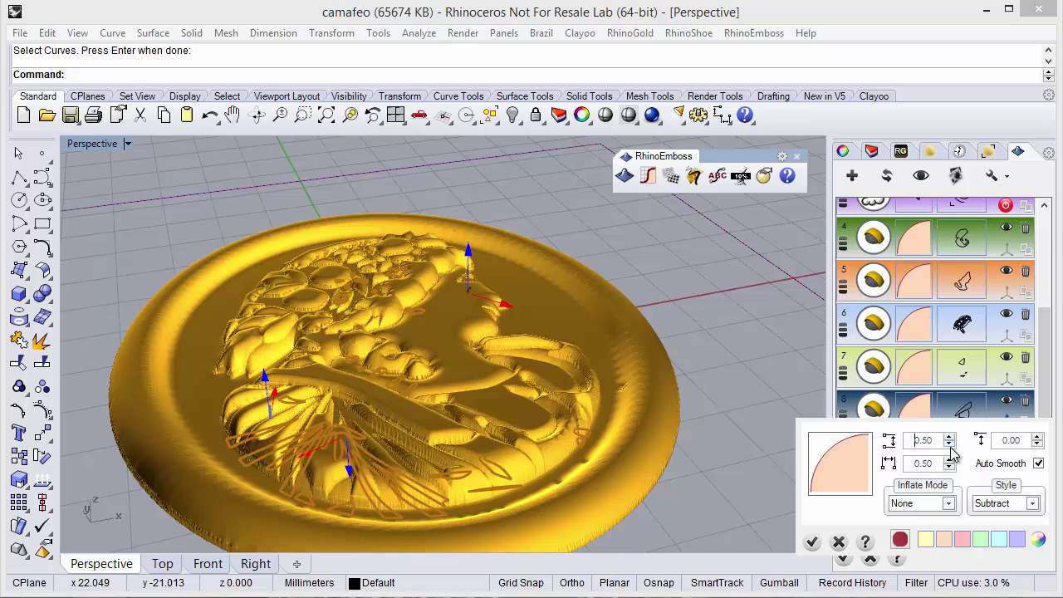
pyautogui.click(813, 540)
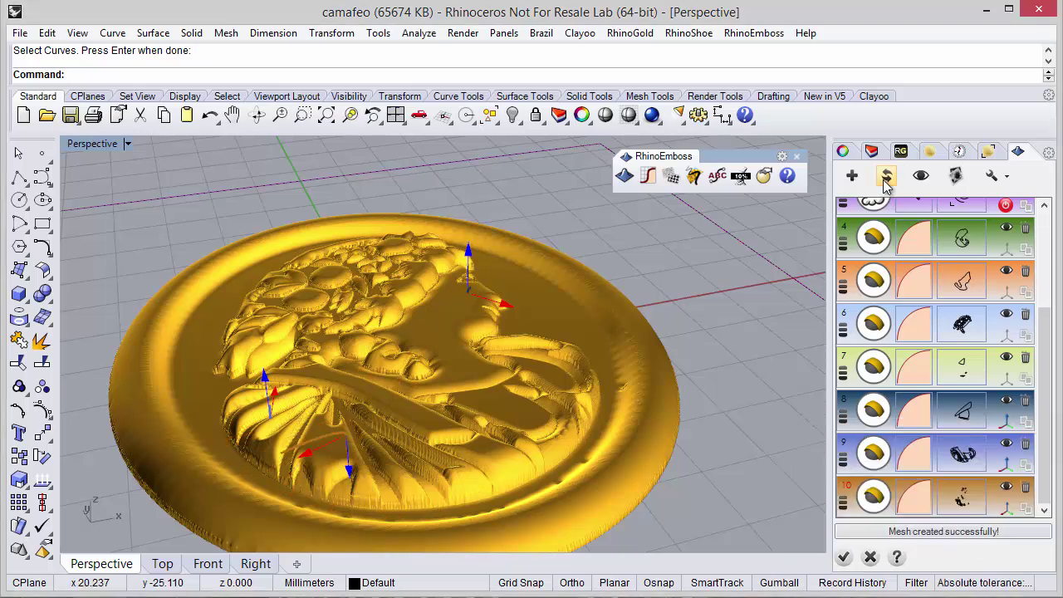
# - Recompute the relief with Ctrl+Z and view the cameo nearly face-on
pyautogui.hotkey('ctrl', 'z')
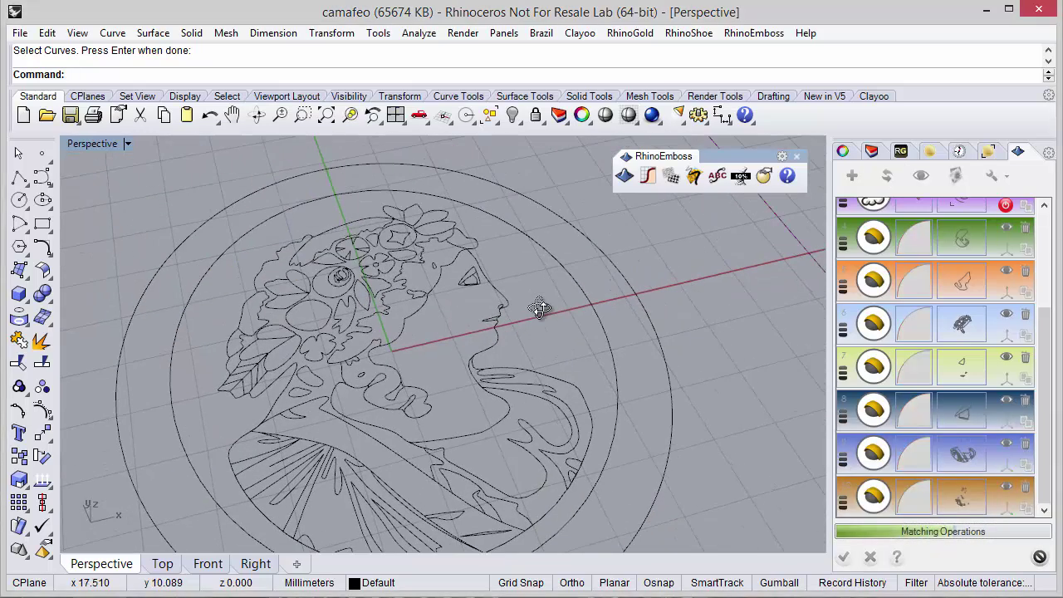
pyautogui.scroll(-3, 516, 302)
pyautogui.scroll(-2, 515, 302)
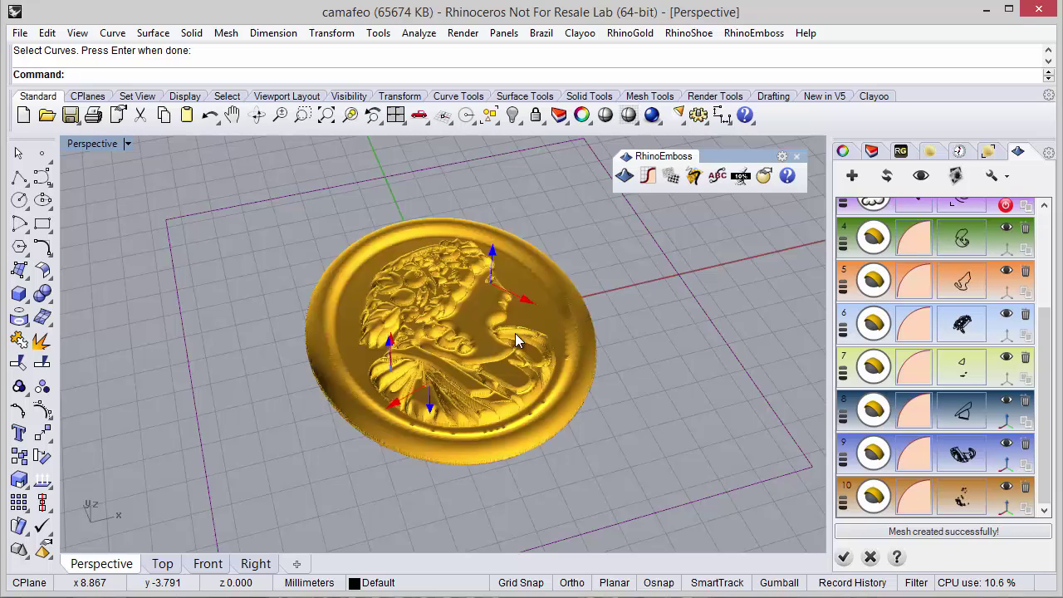
pyautogui.moveTo(504, 341); pyautogui.dragTo(431, 350, button='right')
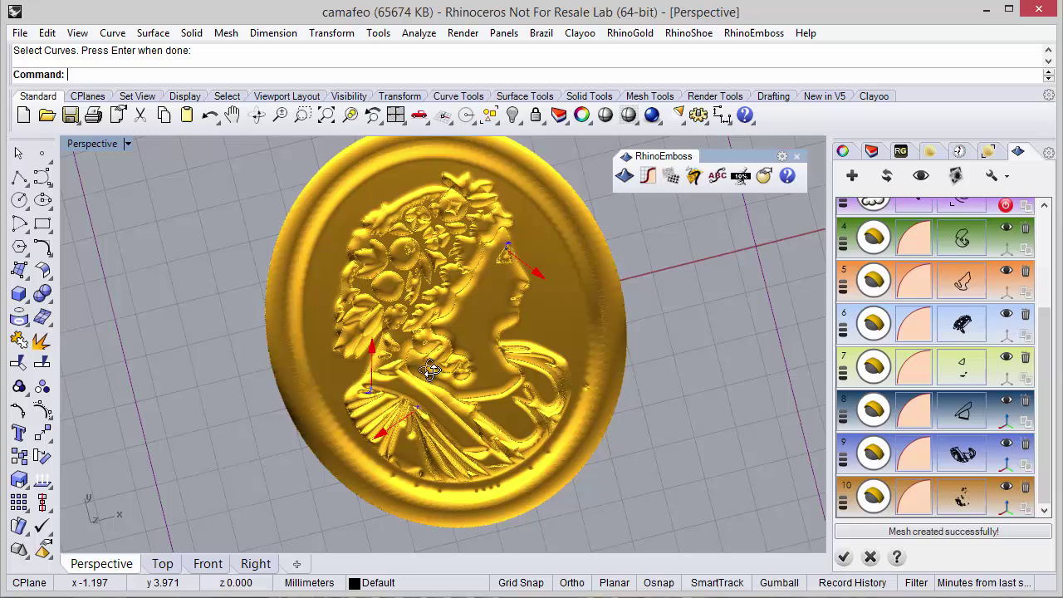
# - Hide the transform handles and make layer 11 a freehand sculpting brush layer
pyautogui.moveTo(430, 370); pyautogui.dragTo(455, 375, button='right')
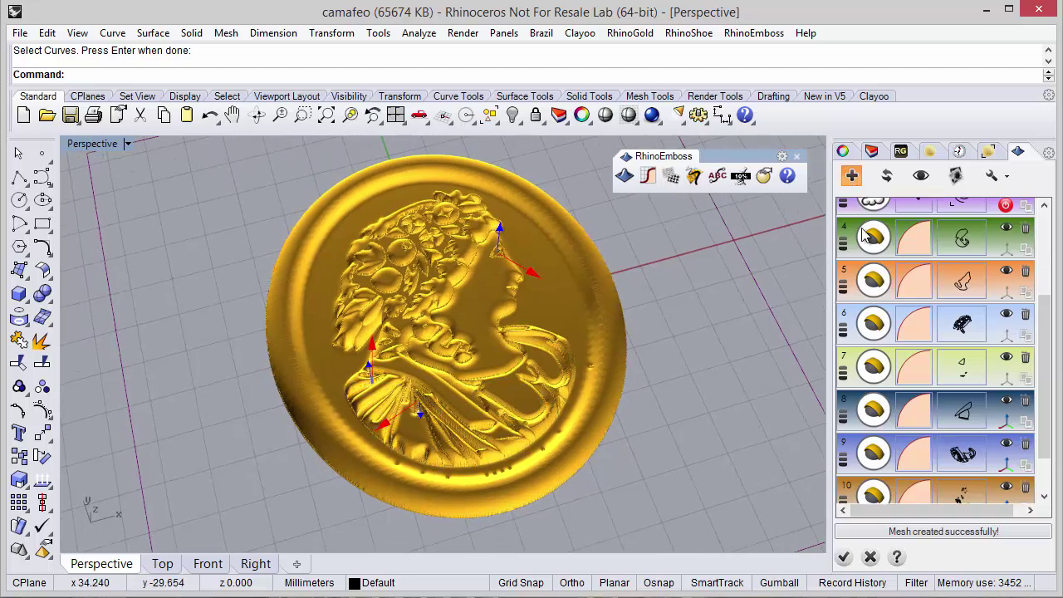
pyautogui.scroll(-1, 1043, 400)
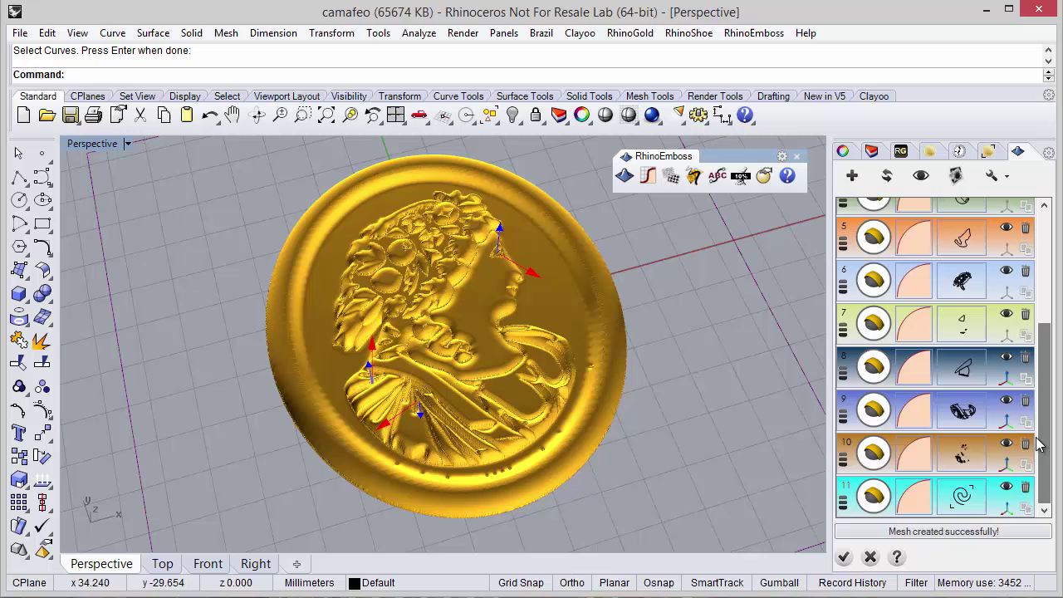
pyautogui.click(1008, 463)
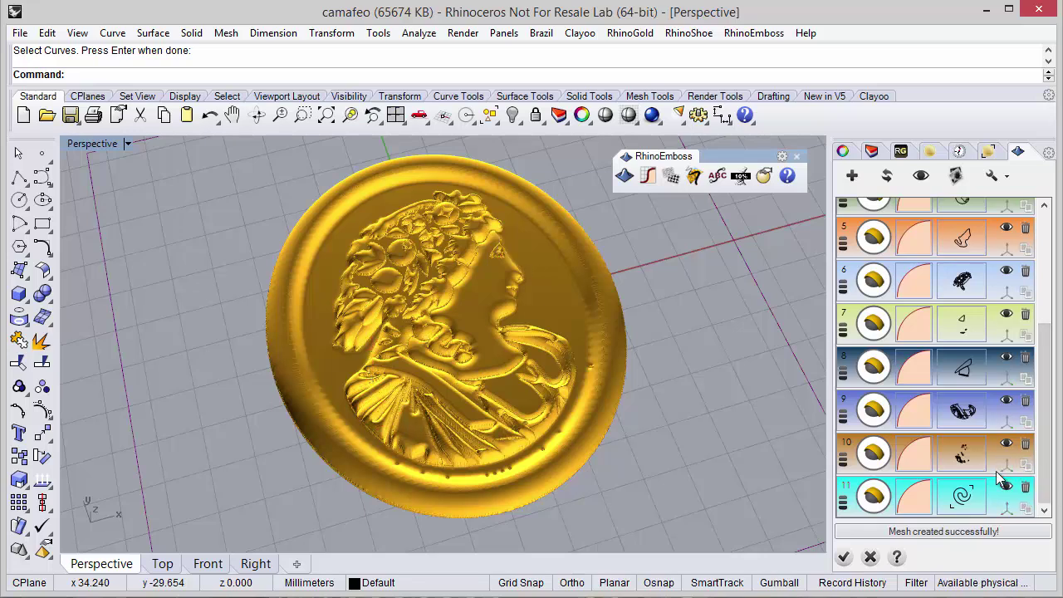
pyautogui.click(868, 502)
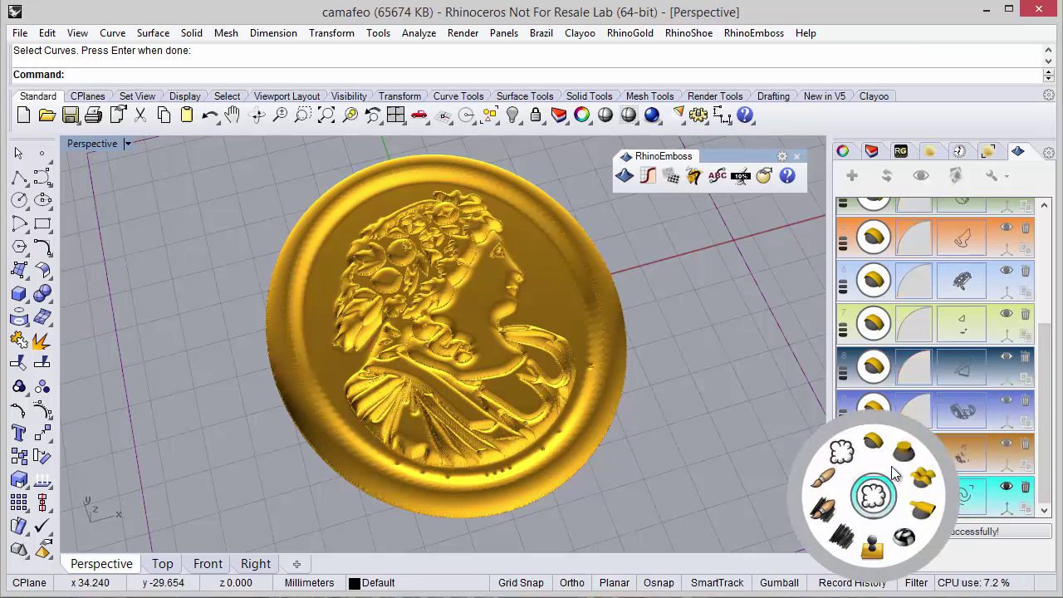
pyautogui.click(891, 466)
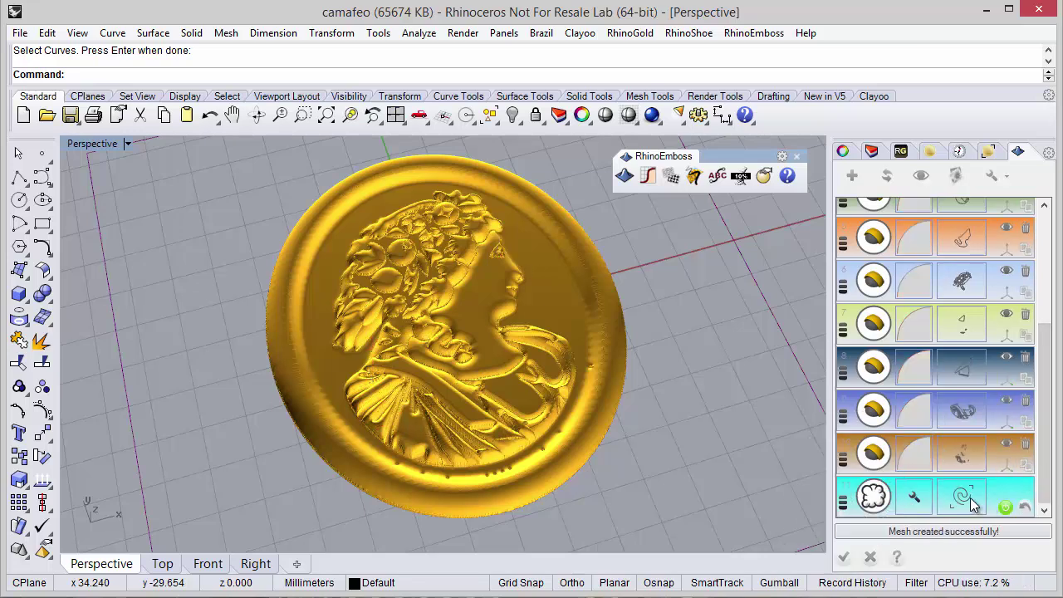
pyautogui.click(912, 484)
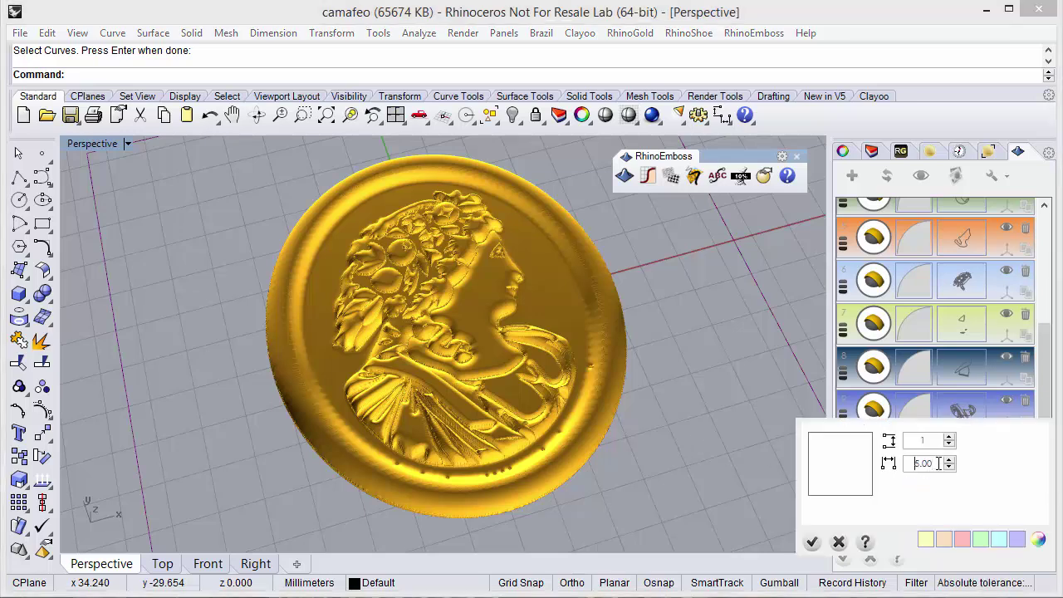
pyautogui.click(811, 540)
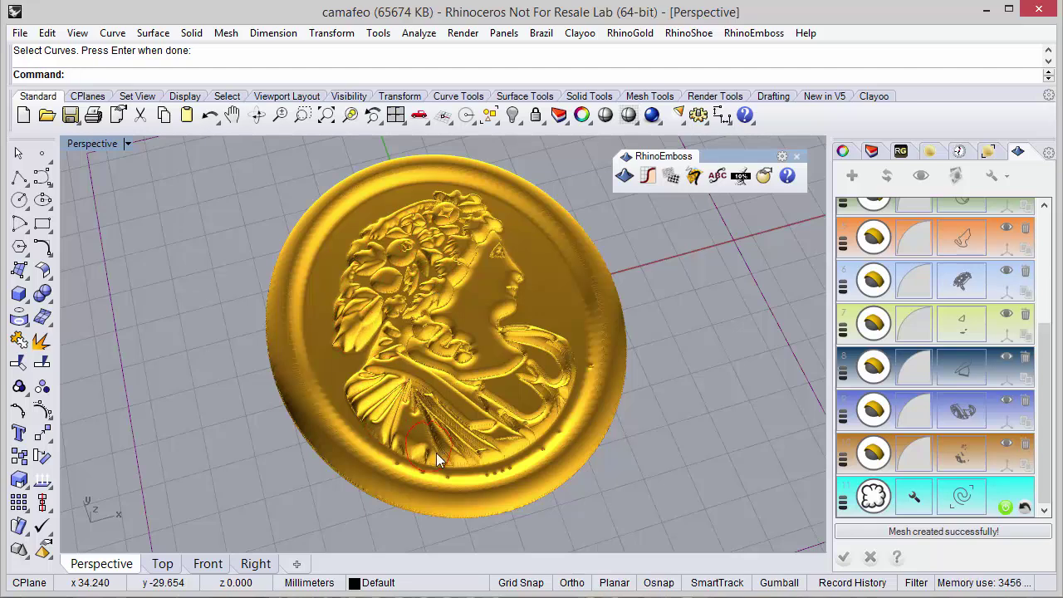
# - Brush-smooth the drapery folds near the cameo's lower rim
pyautogui.moveTo(445, 446)
pyautogui.mouseDown()
pyautogui.moveTo(428, 410)
pyautogui.moveTo(492, 442)
pyautogui.moveTo(542, 404)
pyautogui.mouseUp()
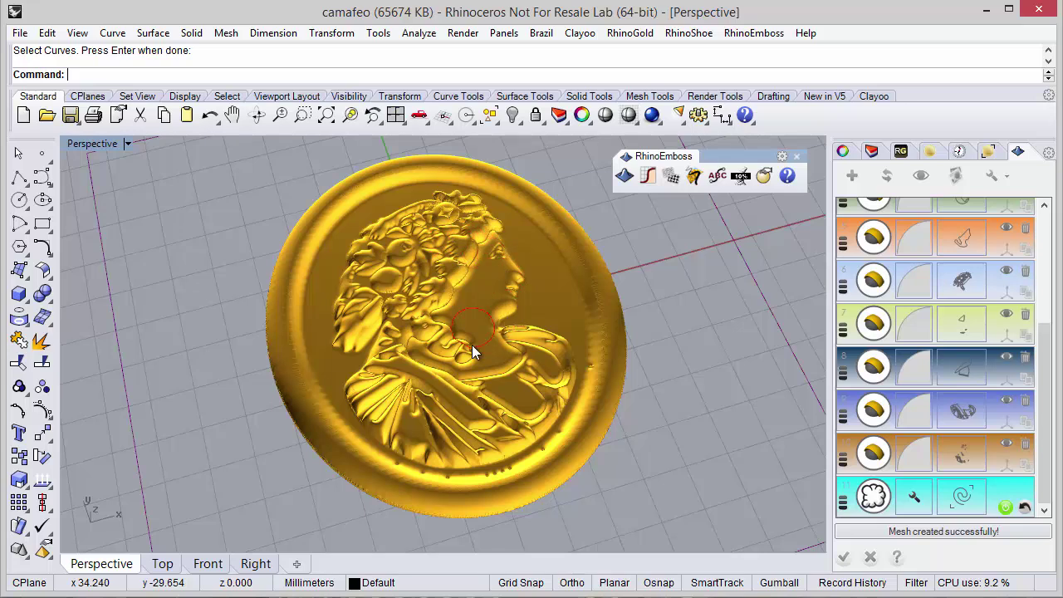
pyautogui.scroll(5, 483, 323)
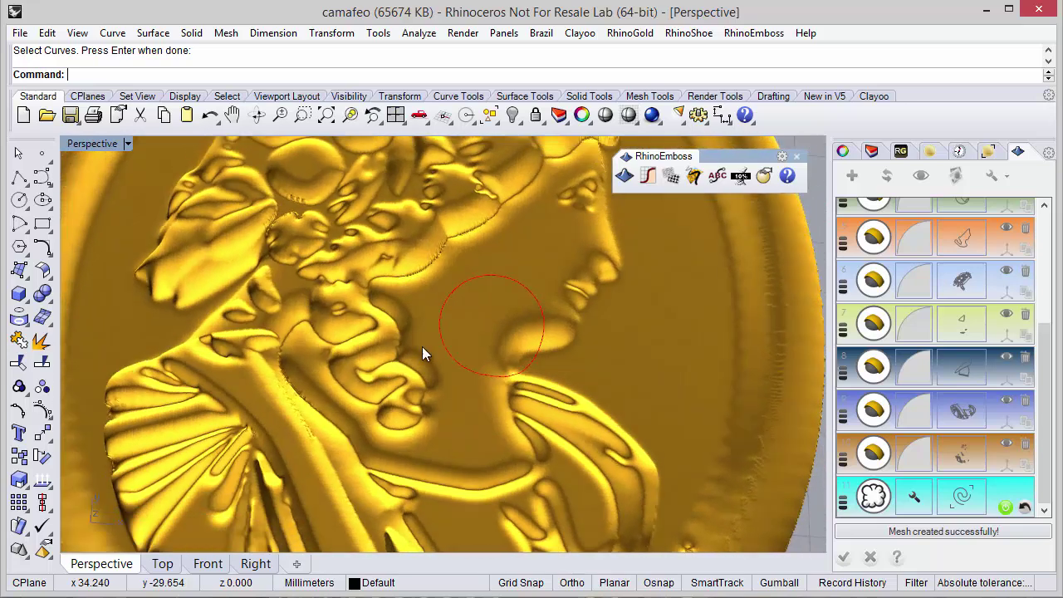
pyautogui.scroll(-5, 421, 347)
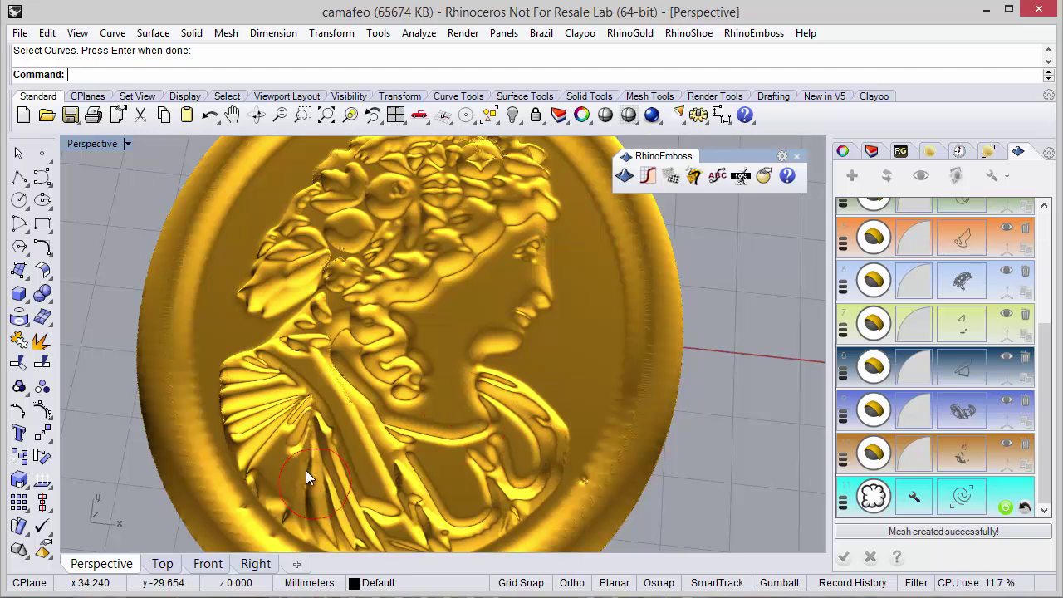
pyautogui.moveTo(267, 366); pyautogui.dragTo(253, 418)
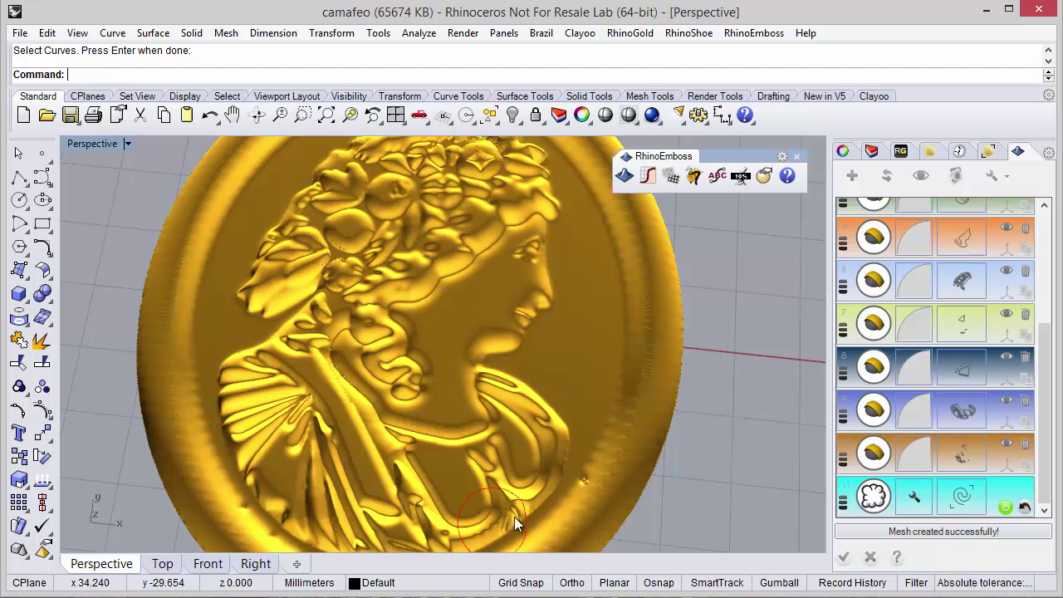
pyautogui.moveTo(579, 463); pyautogui.dragTo(615, 350)
pyautogui.scroll(-3, 385, 243)
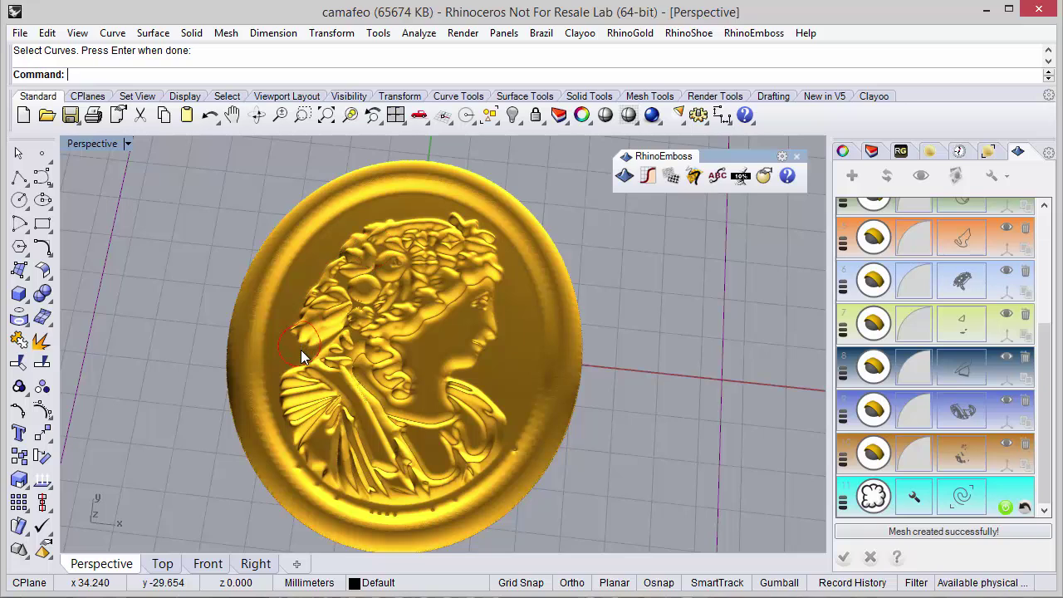
pyautogui.moveTo(301, 349); pyautogui.dragTo(401, 312, button='right')
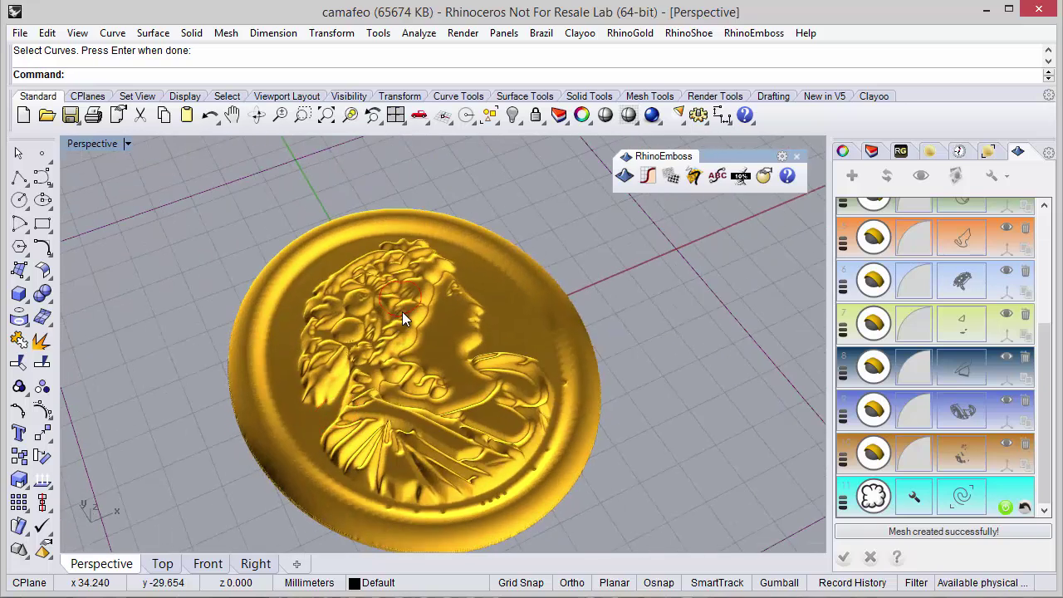
# - Finish brushing, dismiss the refresh reminder and regenerate the relief with the layer 11 smoothing
pyautogui.click(1005, 506)
pyautogui.moveTo(600, 346); pyautogui.dragTo(445, 373, button='right')
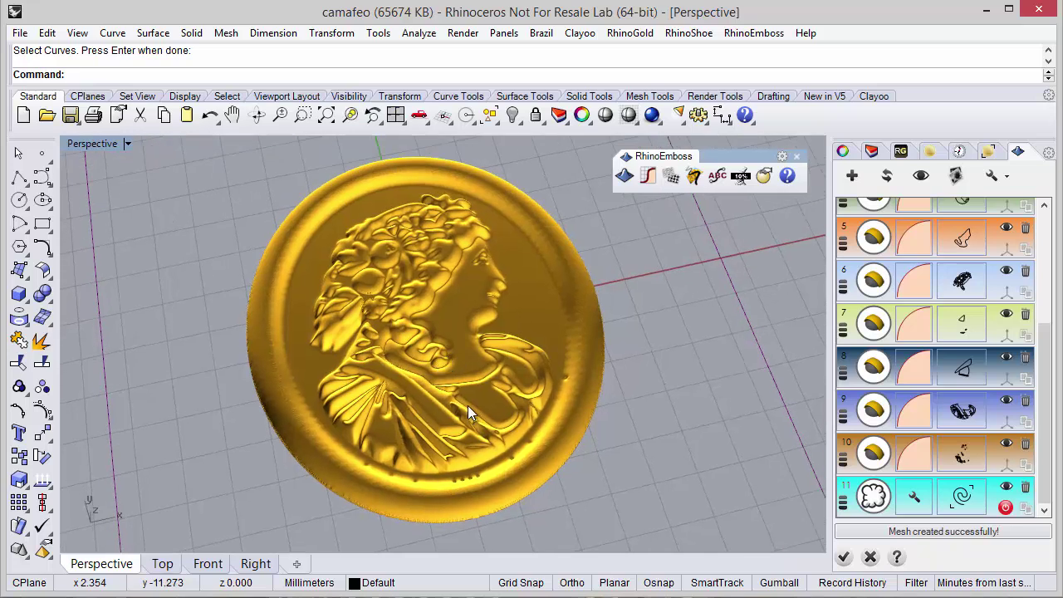
pyautogui.click(847, 560)
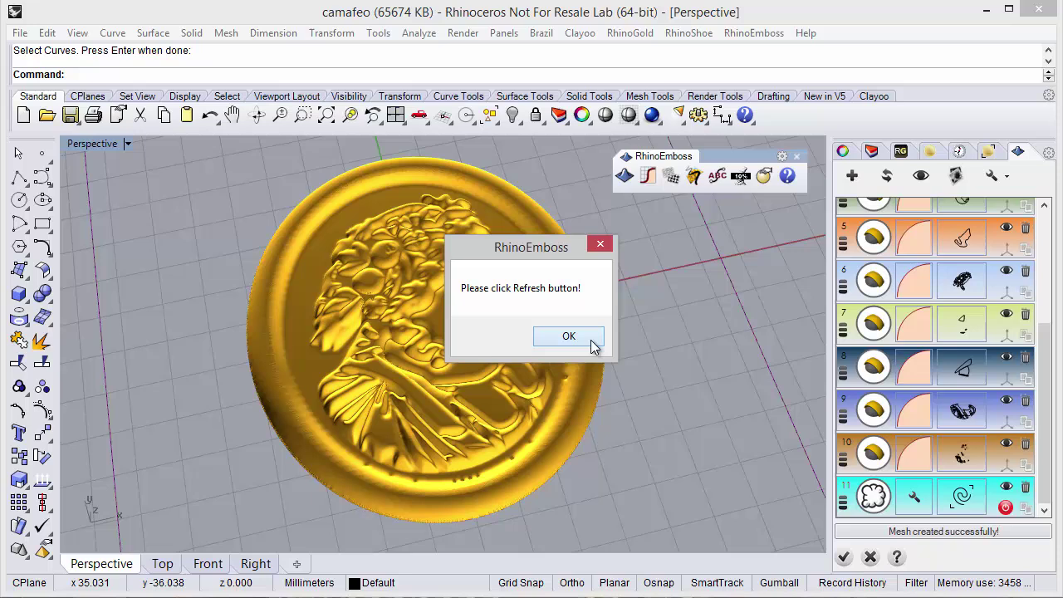
pyautogui.click(590, 338)
pyautogui.click(886, 176)
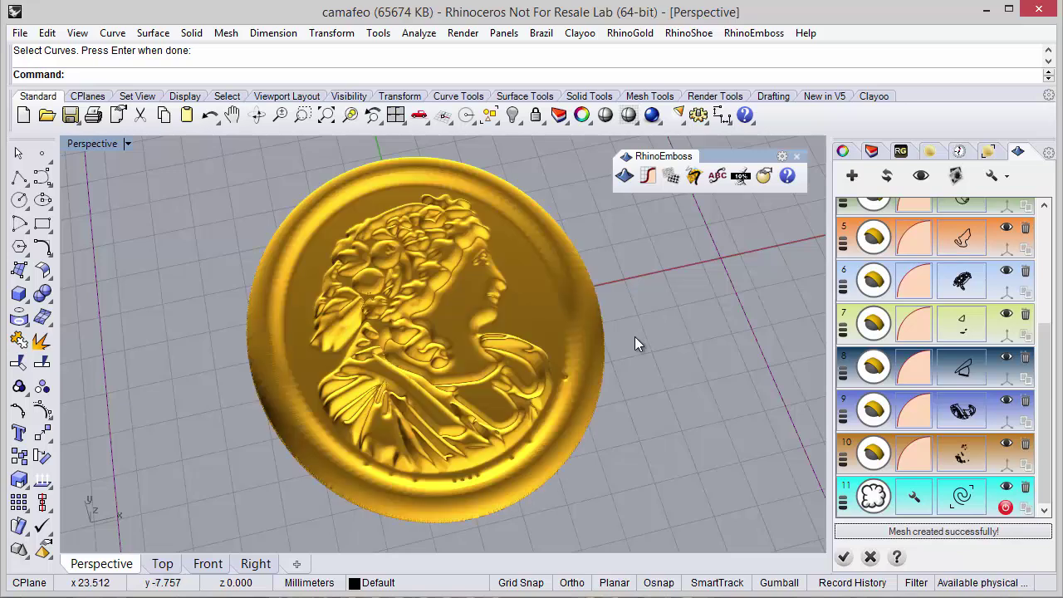
pyautogui.moveTo(634, 337); pyautogui.dragTo(628, 366, button='right')
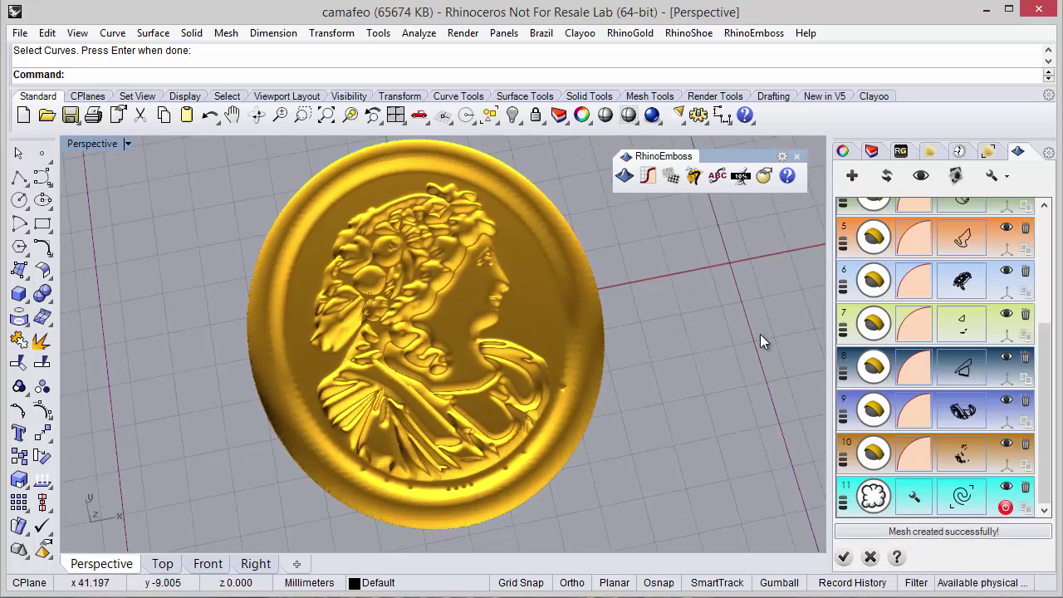
# - Finalize the relief into a single mesh of 1143259 faces and 572691 vertices, shown in the Decimator
pyautogui.click(843, 556)
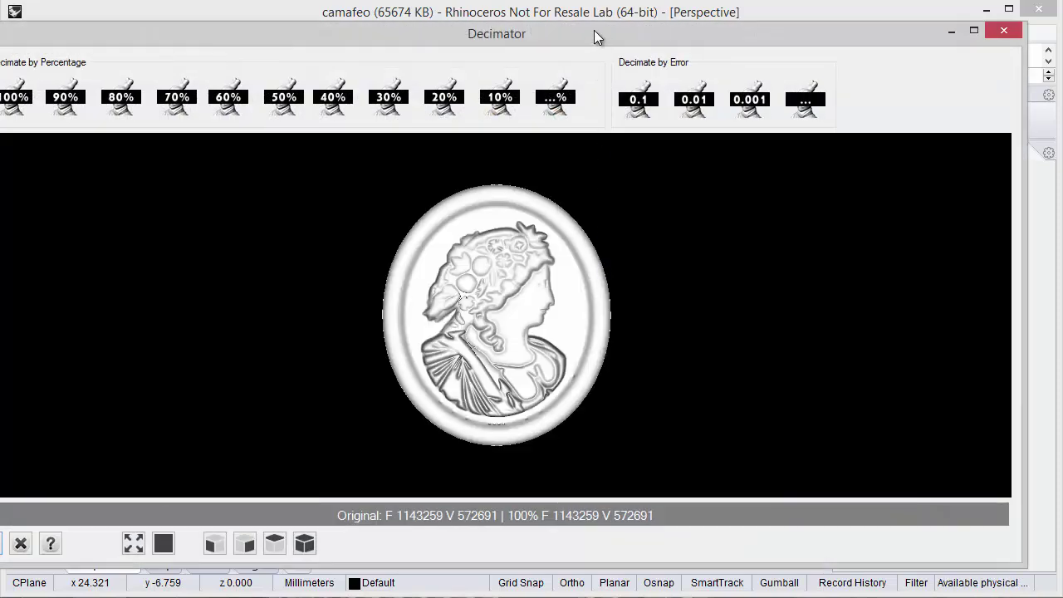
# - Decimate the cameo mesh to 70% (800281 faces, 401143 vertices) and accept it into the Perspective viewport
pyautogui.moveTo(594, 36); pyautogui.dragTo(628, 34)
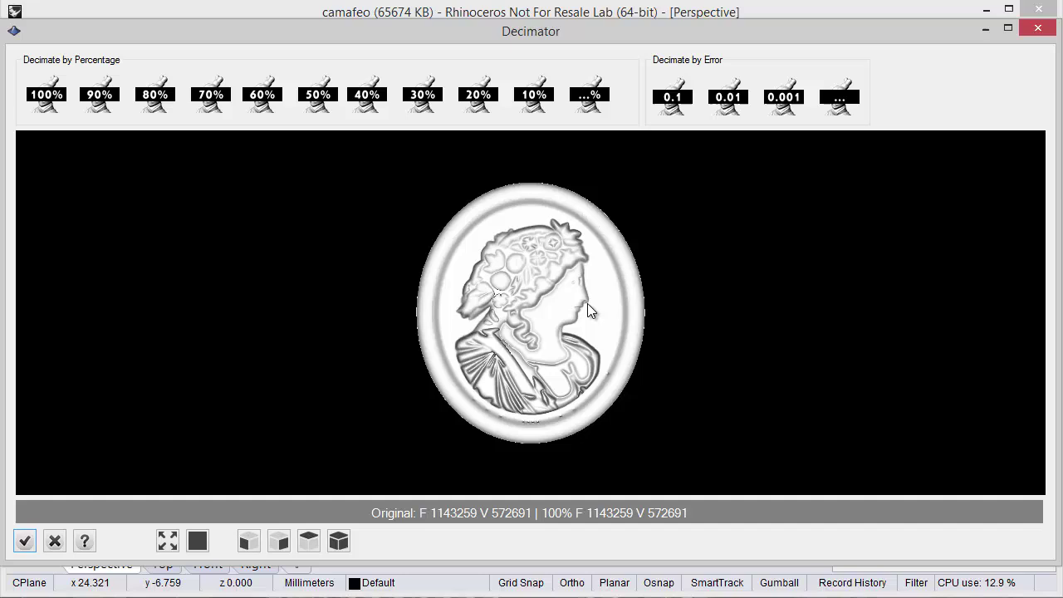
pyautogui.moveTo(587, 305)
pyautogui.mouseDown()
pyautogui.moveTo(621, 299)
pyautogui.moveTo(562, 328)
pyautogui.moveTo(428, 302)
pyautogui.moveTo(490, 390)
pyautogui.moveTo(506, 329)
pyautogui.moveTo(502, 390)
pyautogui.mouseUp()
pyautogui.scroll(3, 558, 332)
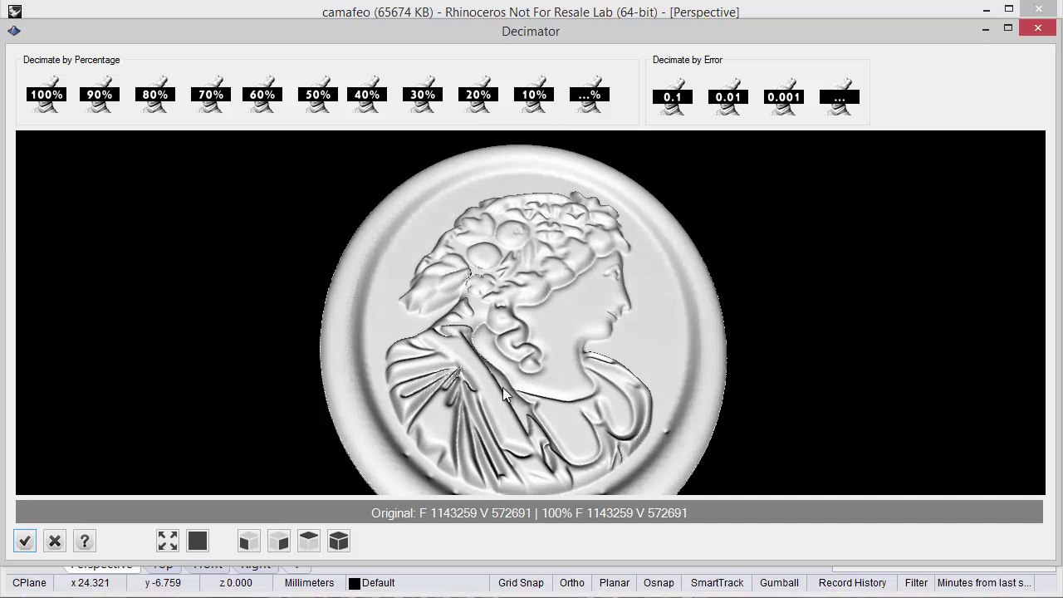
pyautogui.scroll(-1, 501, 383)
pyautogui.click(210, 94)
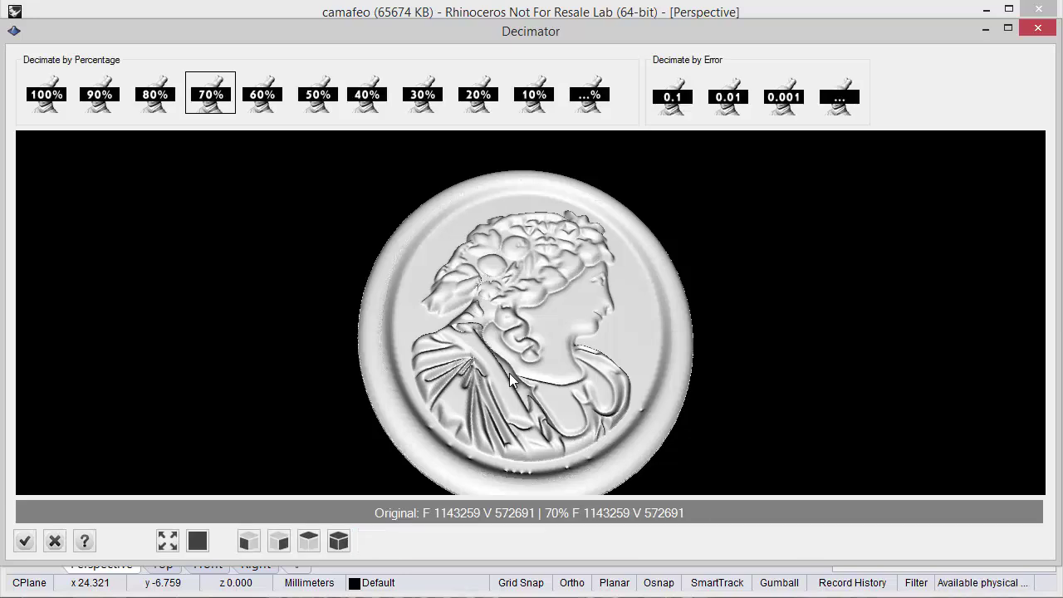
pyautogui.moveTo(482, 367); pyautogui.dragTo(463, 331, button='right')
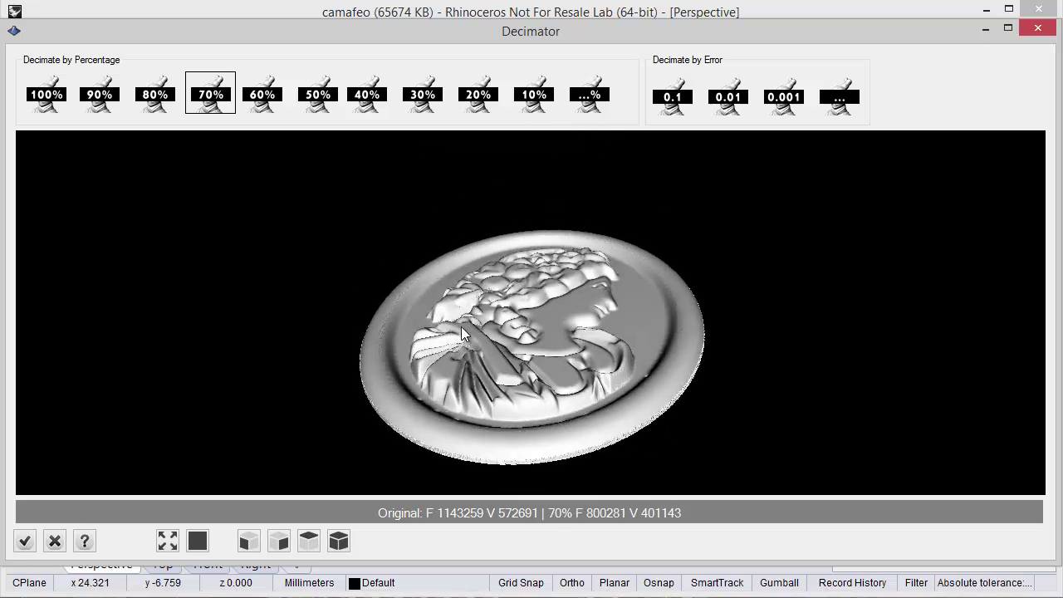
pyautogui.click(24, 542)
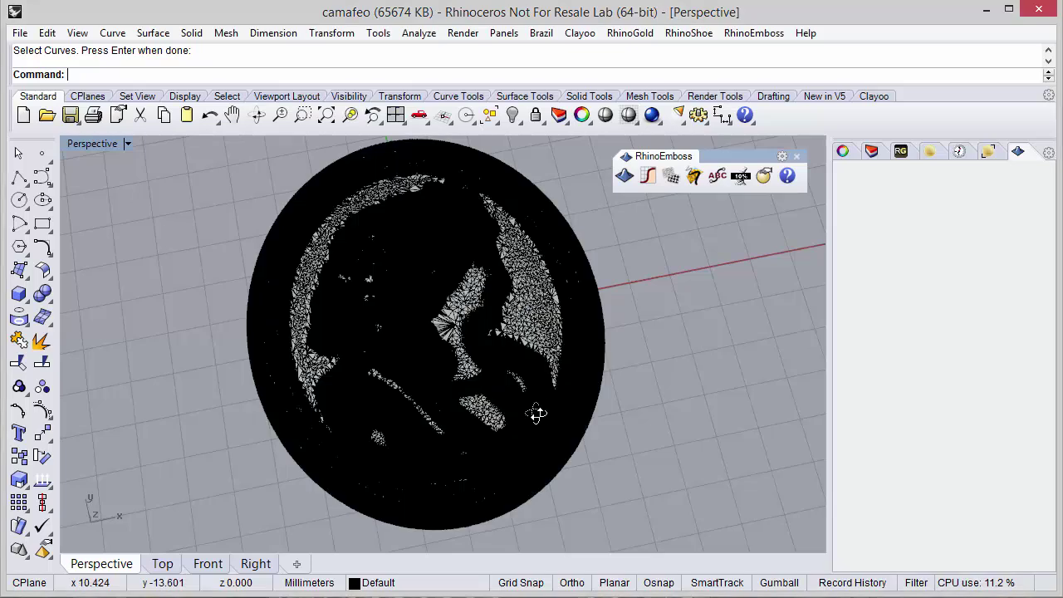
# - Switch the Perspective viewport to Rendered display mode and orbit around the white cameo relief to inspect it
pyautogui.moveTo(536, 415); pyautogui.dragTo(528, 388, button='right')
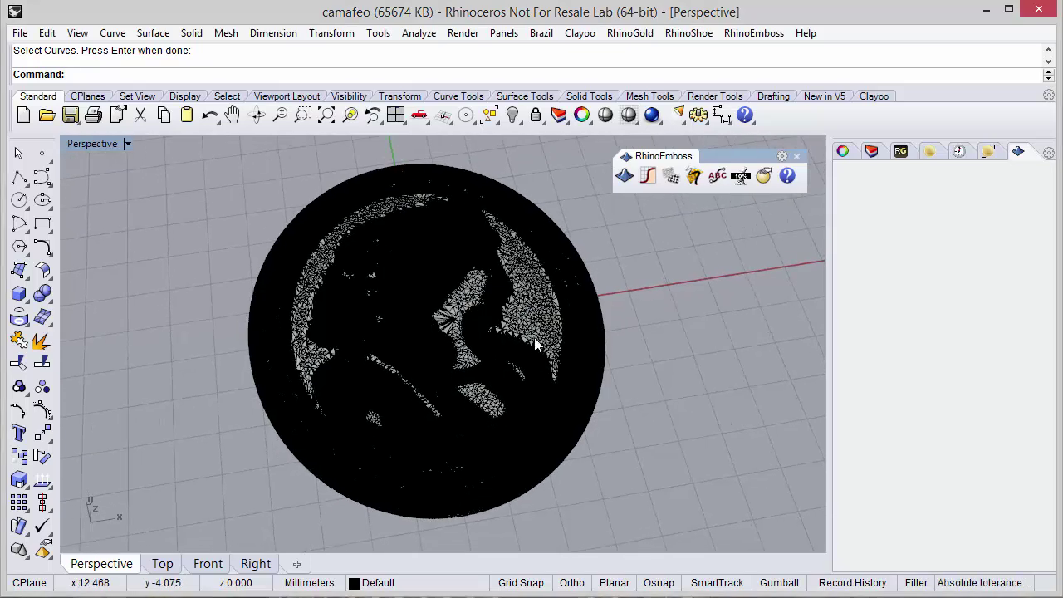
pyautogui.click(635, 122)
pyautogui.click(698, 143)
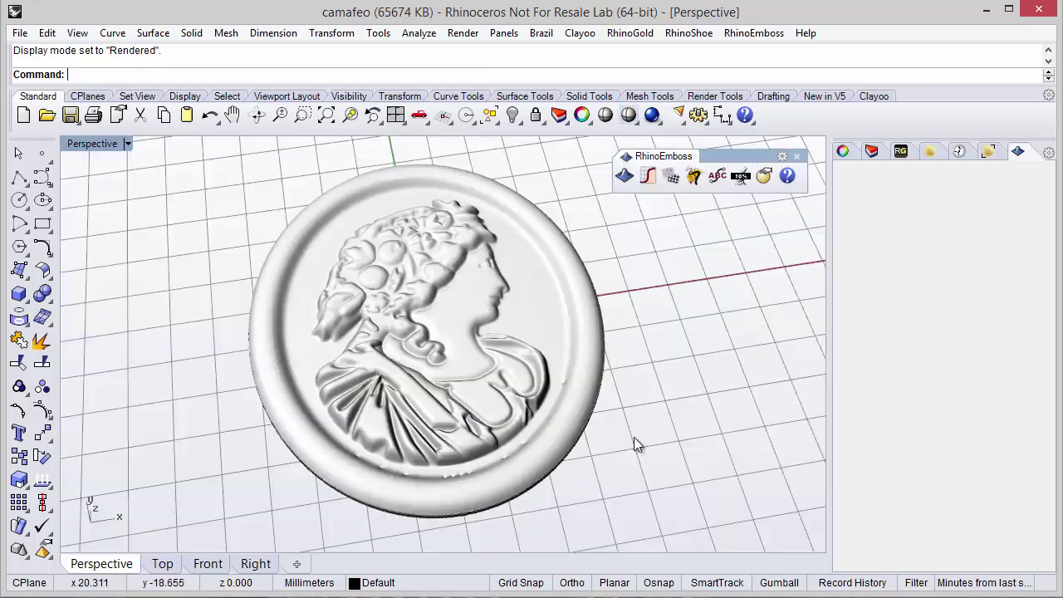
pyautogui.moveTo(634, 440); pyautogui.dragTo(486, 474, button='right')
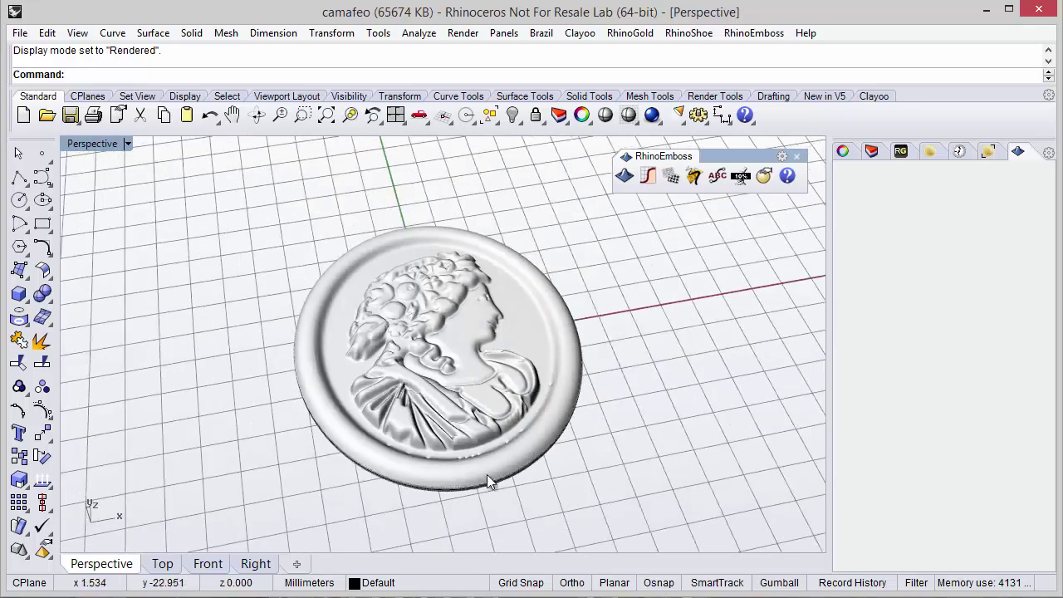
pyautogui.moveTo(484, 425); pyautogui.dragTo(429, 378, button='right')
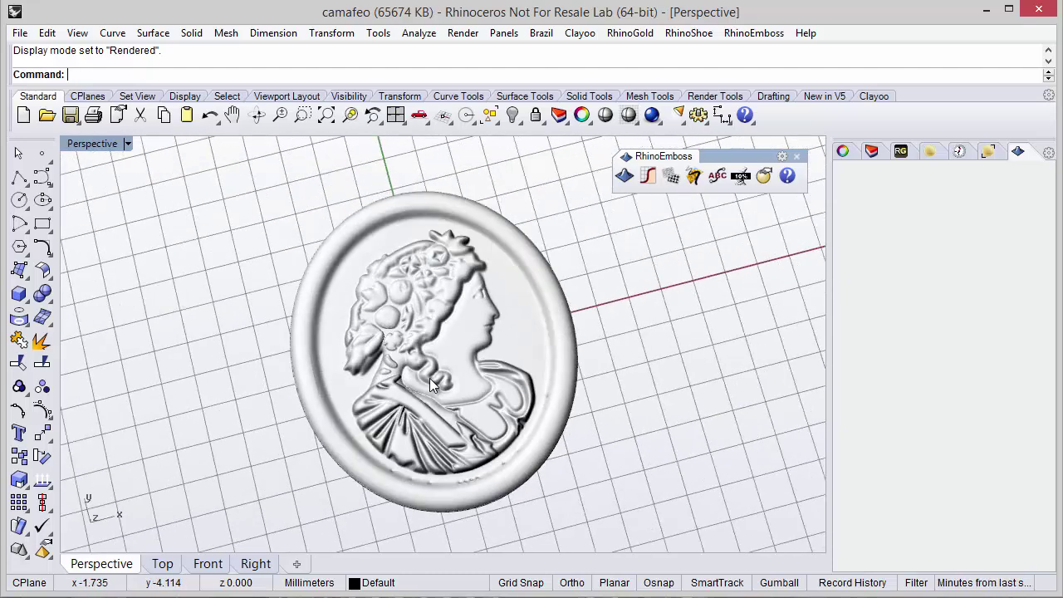